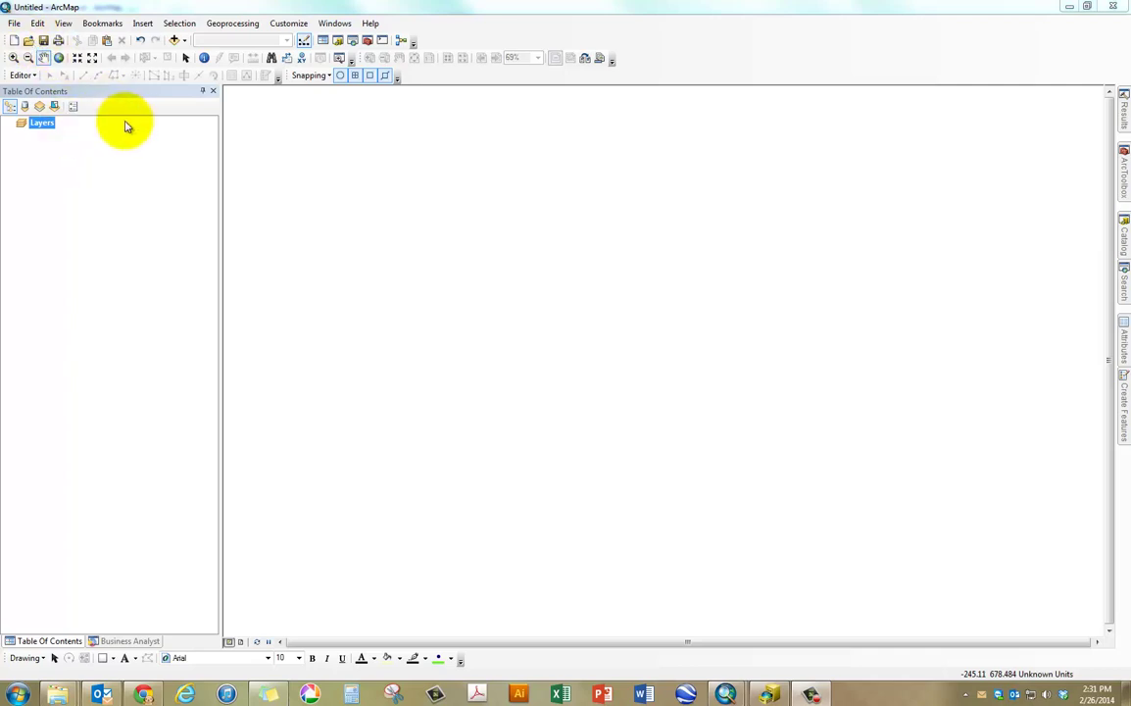
Step: Add the Bldgs, Curbs, Restaurants and Streets feature classes from Pittsburgh\15222.gdb to the map
{"action": "left_click", "coordinate": [174, 41]}
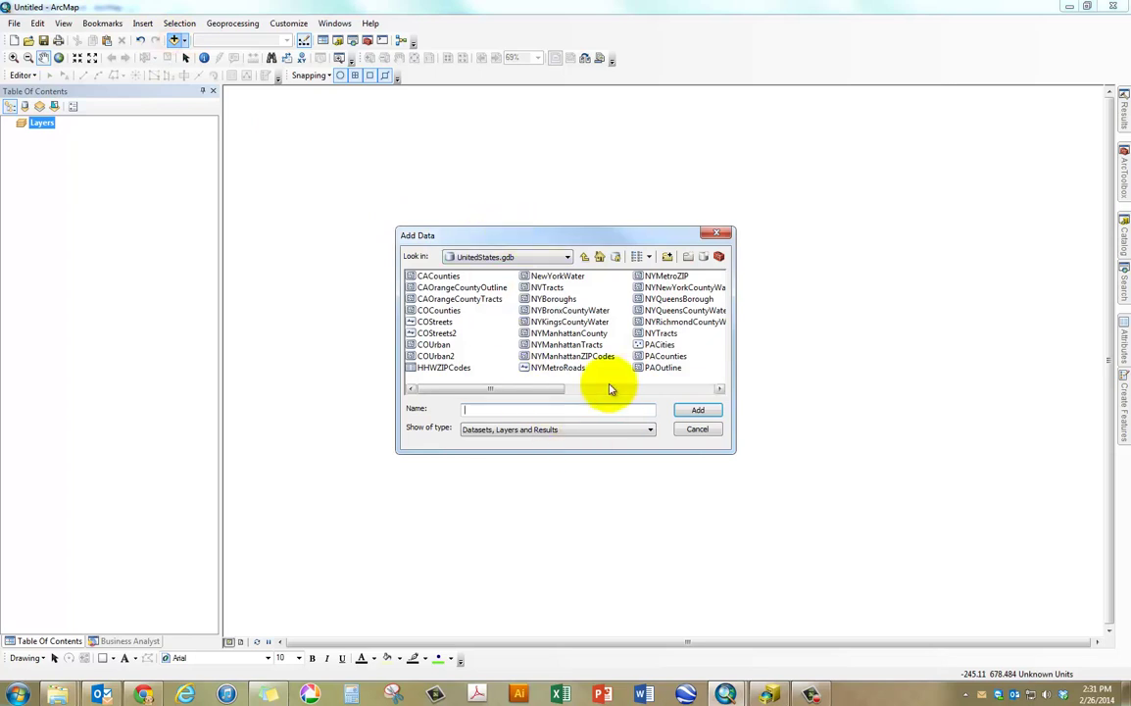
{"action": "left_click", "coordinate": [584, 257]}
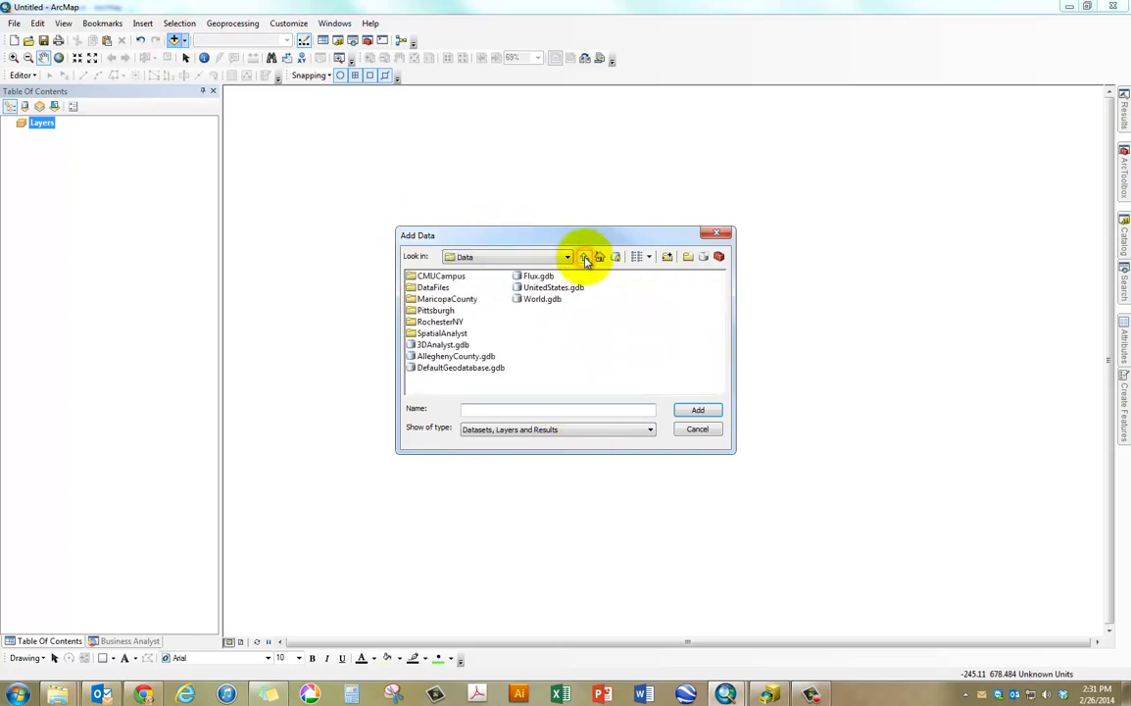
{"action": "left_click", "coordinate": [446, 312]}
{"action": "double_click", "coordinate": [444, 312]}
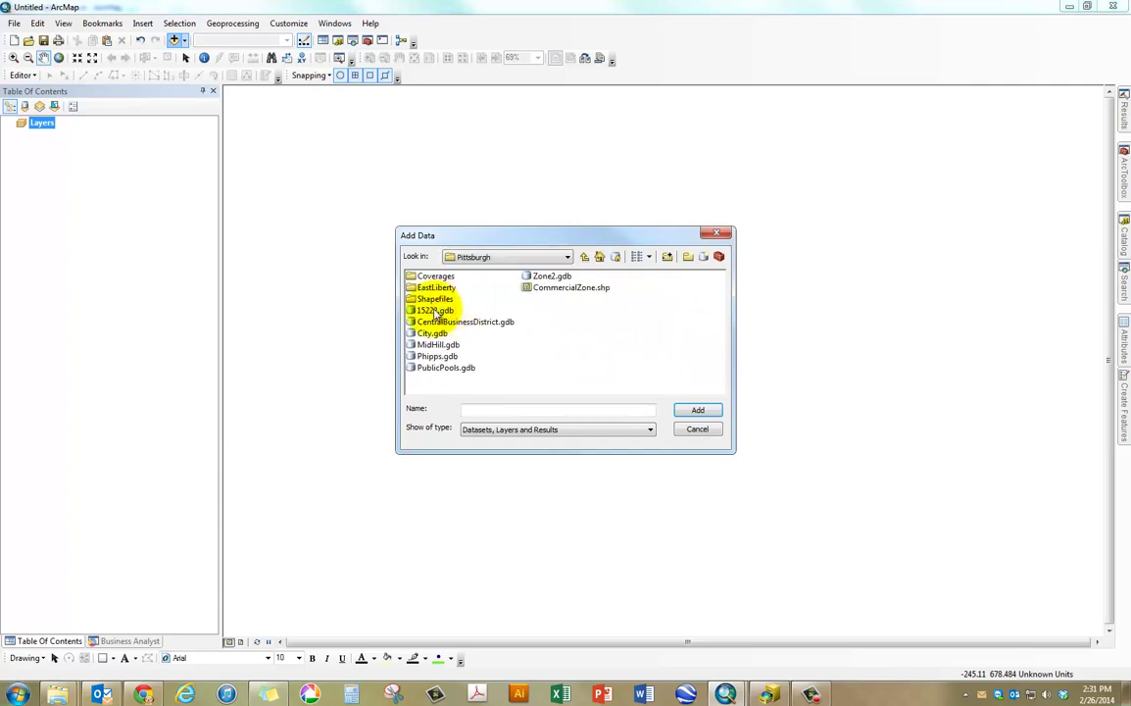
{"action": "double_click", "coordinate": [435, 312]}
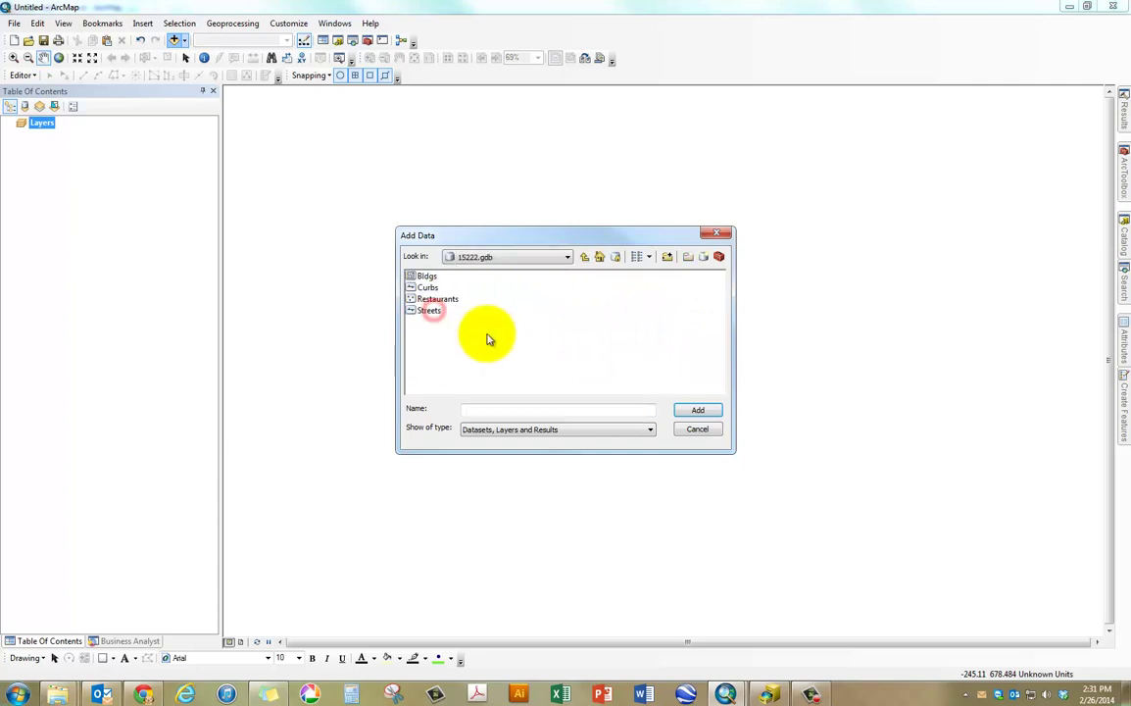
{"action": "left_click_drag", "start_coordinate": [480, 343], "coordinate": [416, 273]}
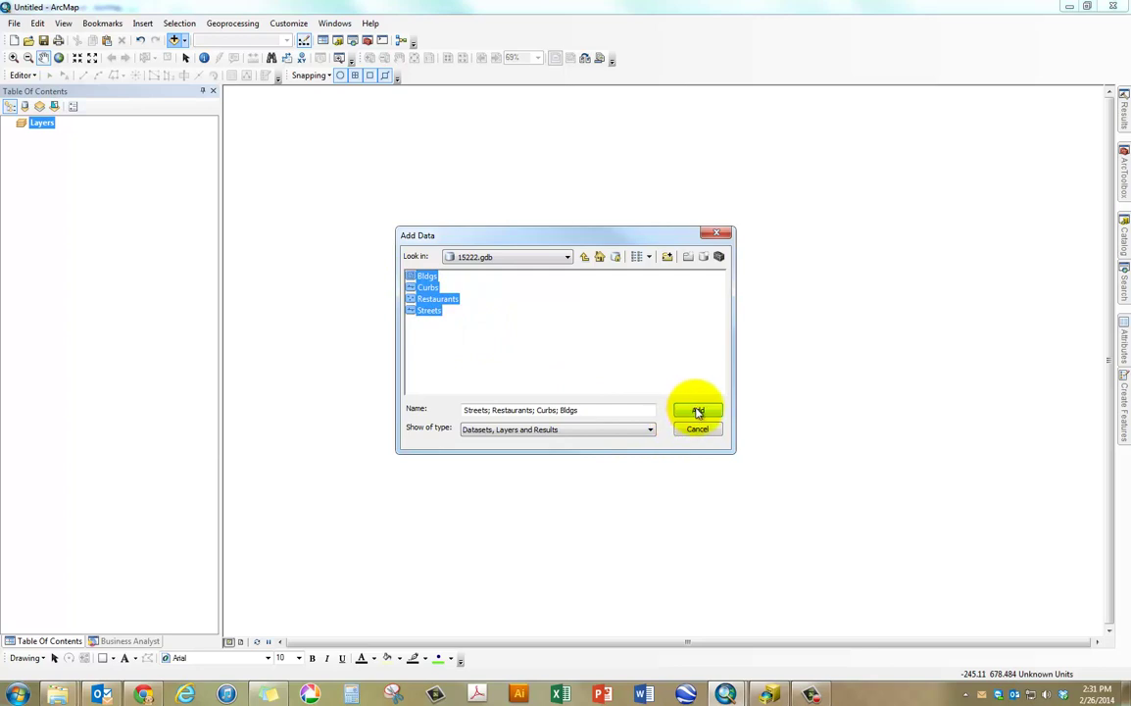
{"action": "left_click", "coordinate": [697, 411]}
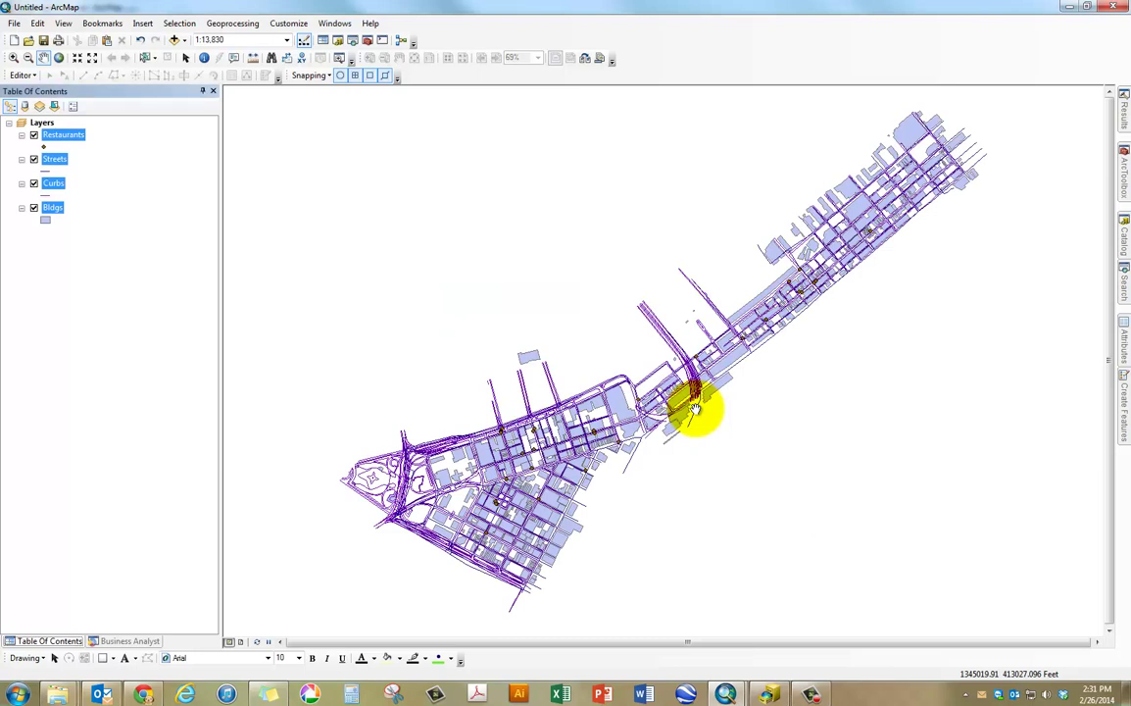
Step: Add the Rivers feature class from AlleghenyCounty.gdb in the Data folder to the map
{"action": "left_click", "coordinate": [43, 124]}
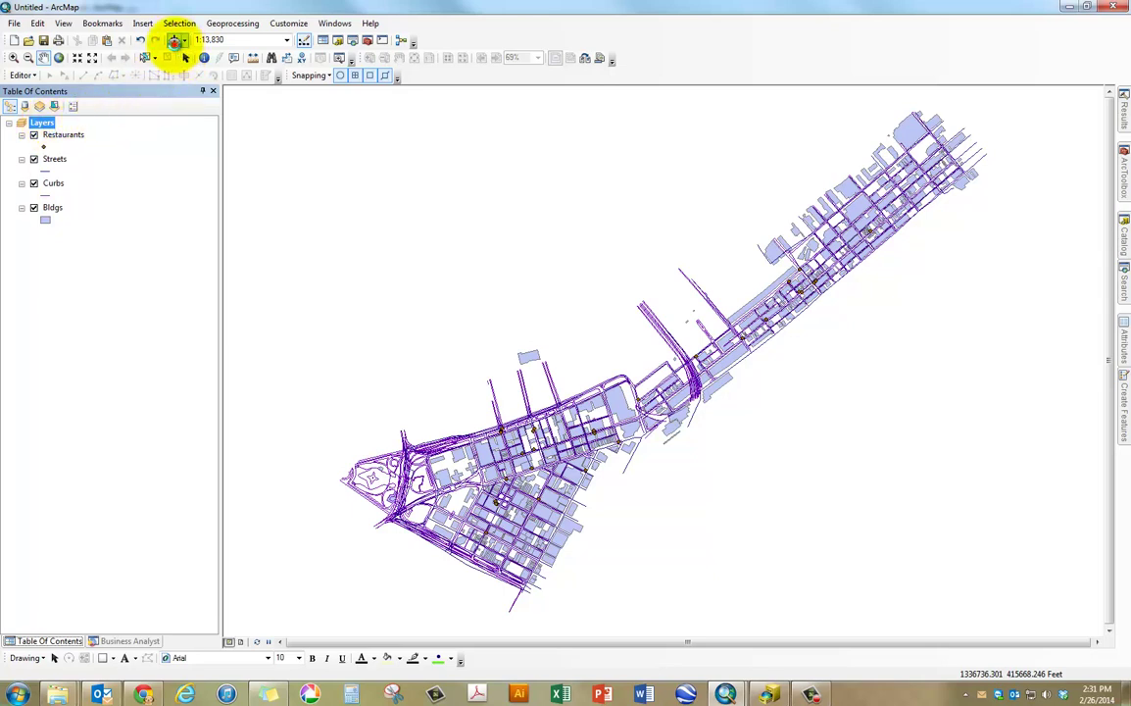
{"action": "left_click", "coordinate": [175, 40]}
{"action": "left_click", "coordinate": [582, 257]}
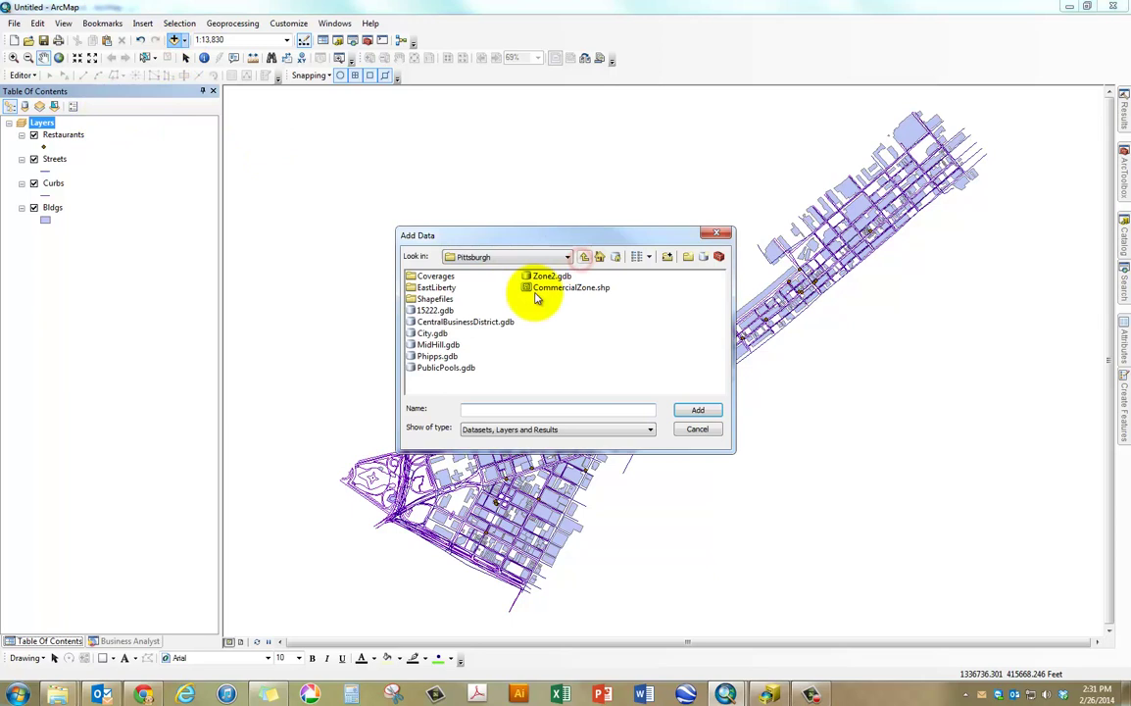
{"action": "left_click", "coordinate": [584, 259]}
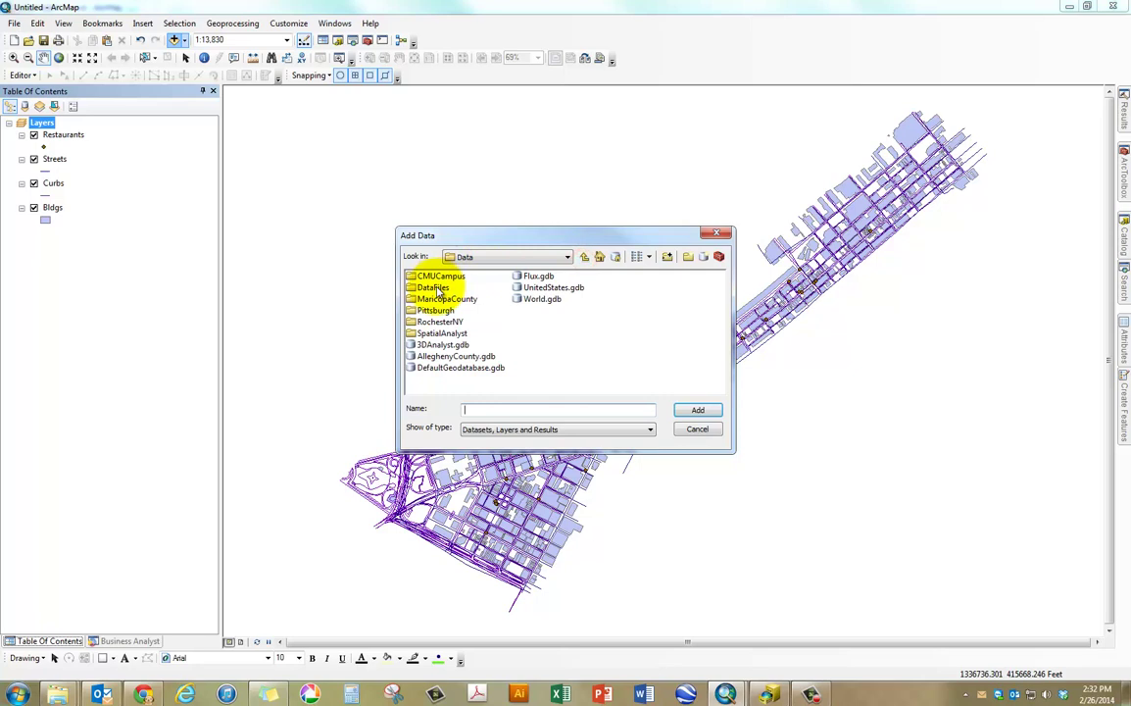
{"action": "double_click", "coordinate": [443, 356]}
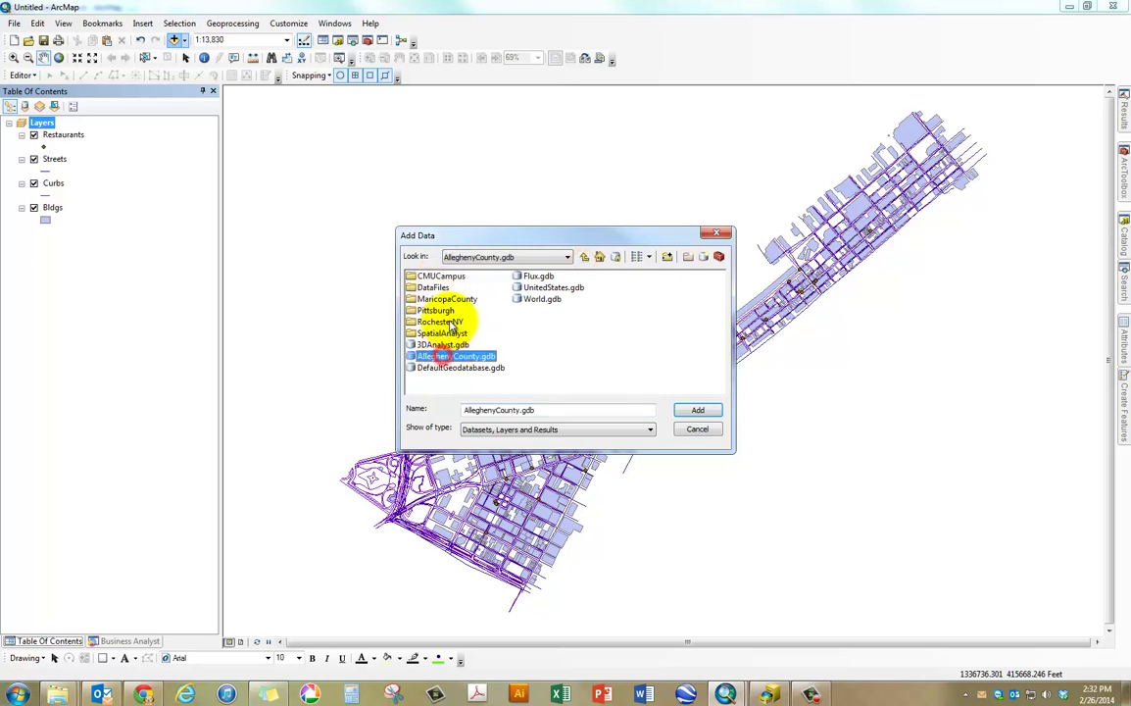
{"action": "double_click", "coordinate": [431, 319]}
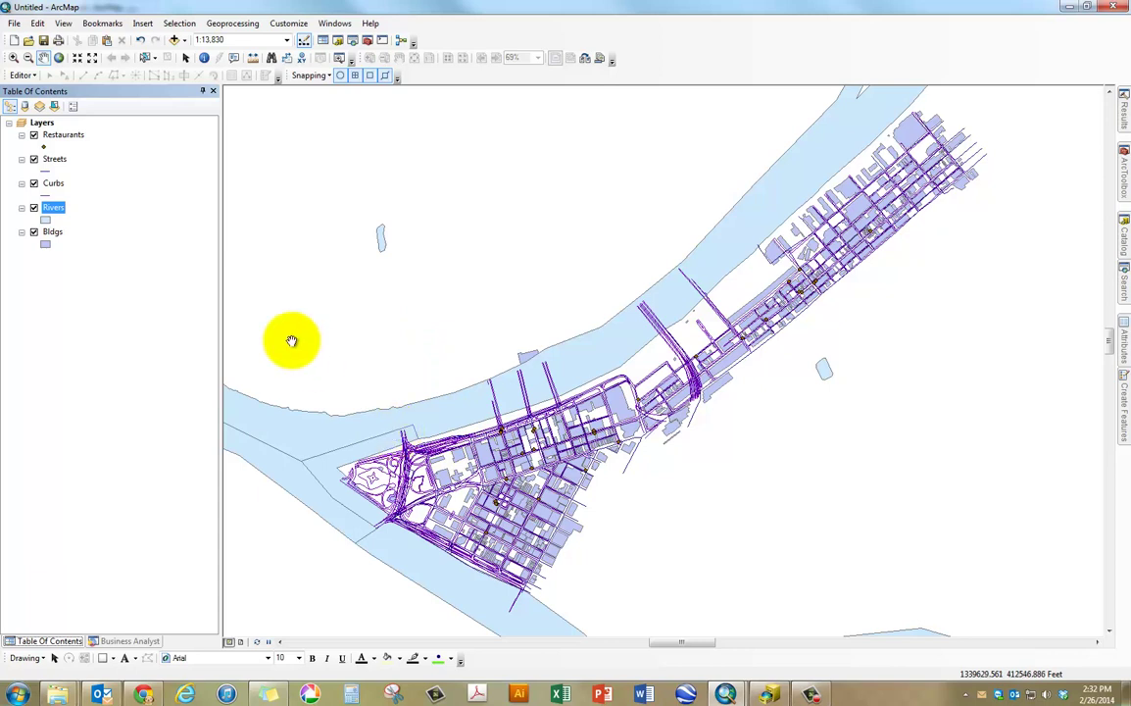
Step: Give the Restaurants points the 0_shadow circle symbol at size 10
{"action": "left_click", "coordinate": [62, 136]}
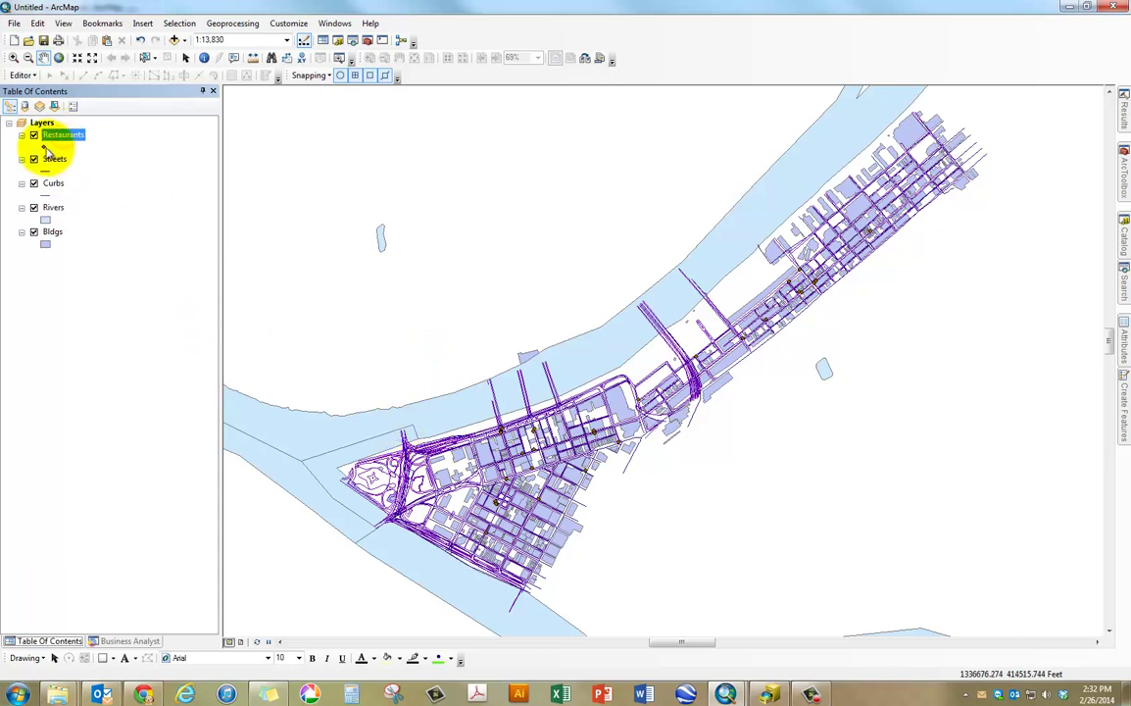
{"action": "left_click", "coordinate": [45, 147]}
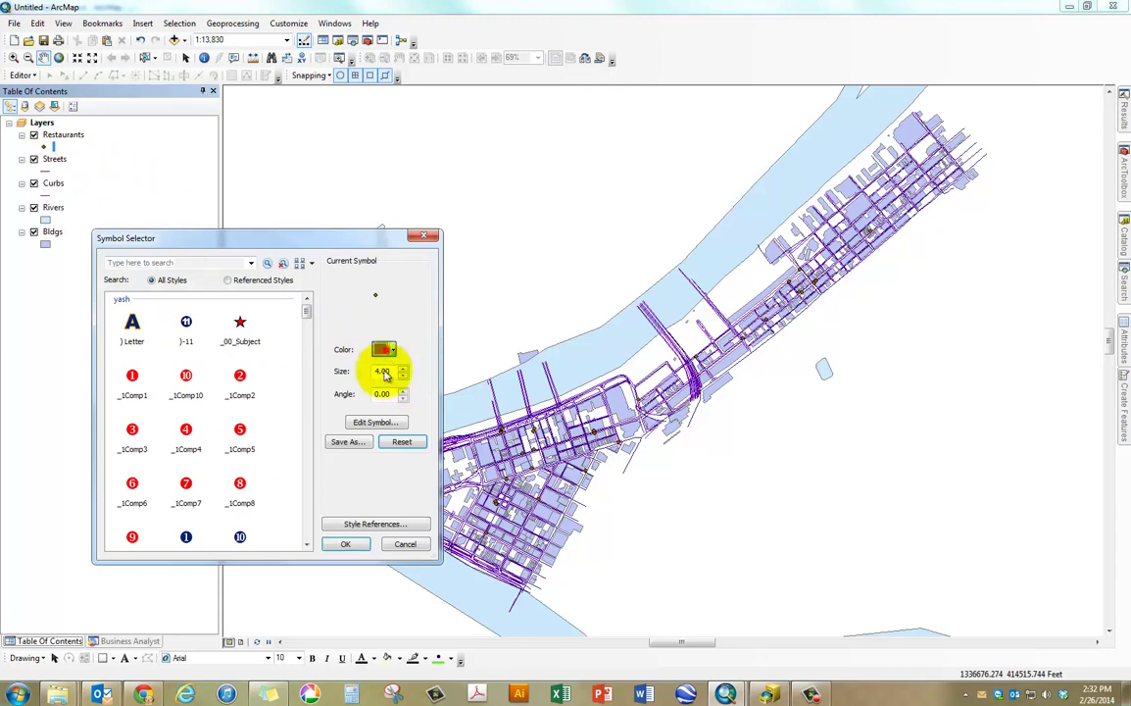
{"action": "left_click", "coordinate": [386, 349]}
{"action": "left_click", "coordinate": [307, 453]}
{"action": "scroll", "coordinate": [307, 454], "scroll_direction": "down", "scroll_amount": 1}
{"action": "left_click", "coordinate": [306, 454]}
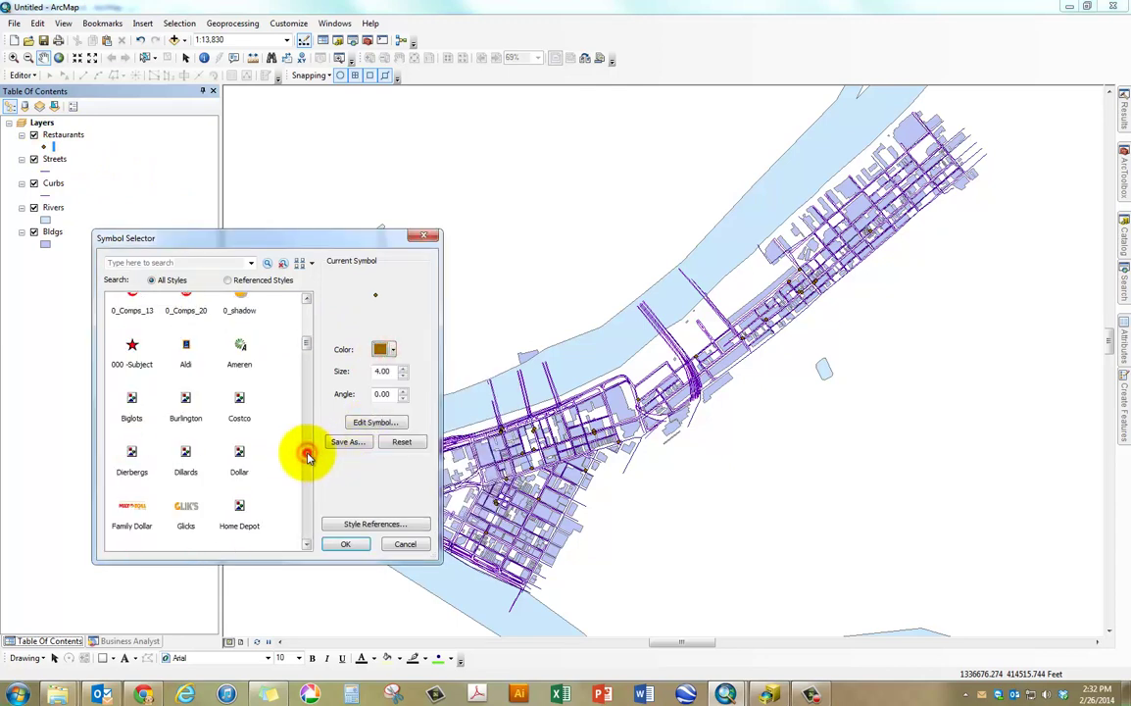
{"action": "left_click", "coordinate": [245, 299]}
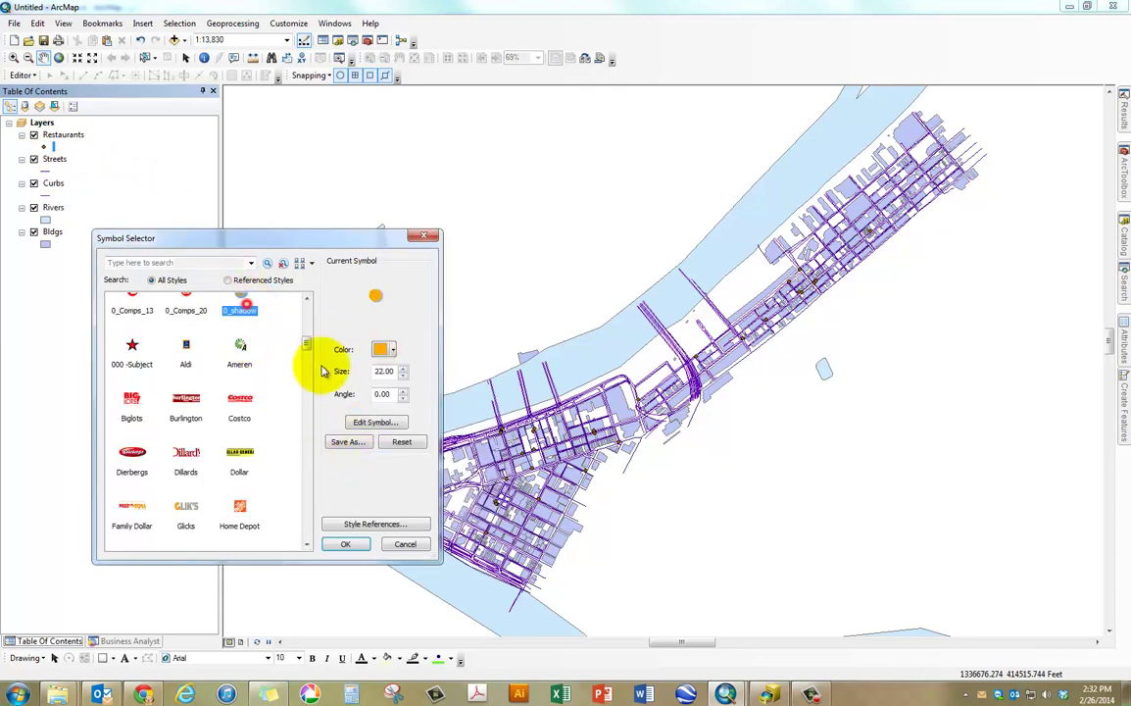
{"action": "double_click", "coordinate": [384, 371]}
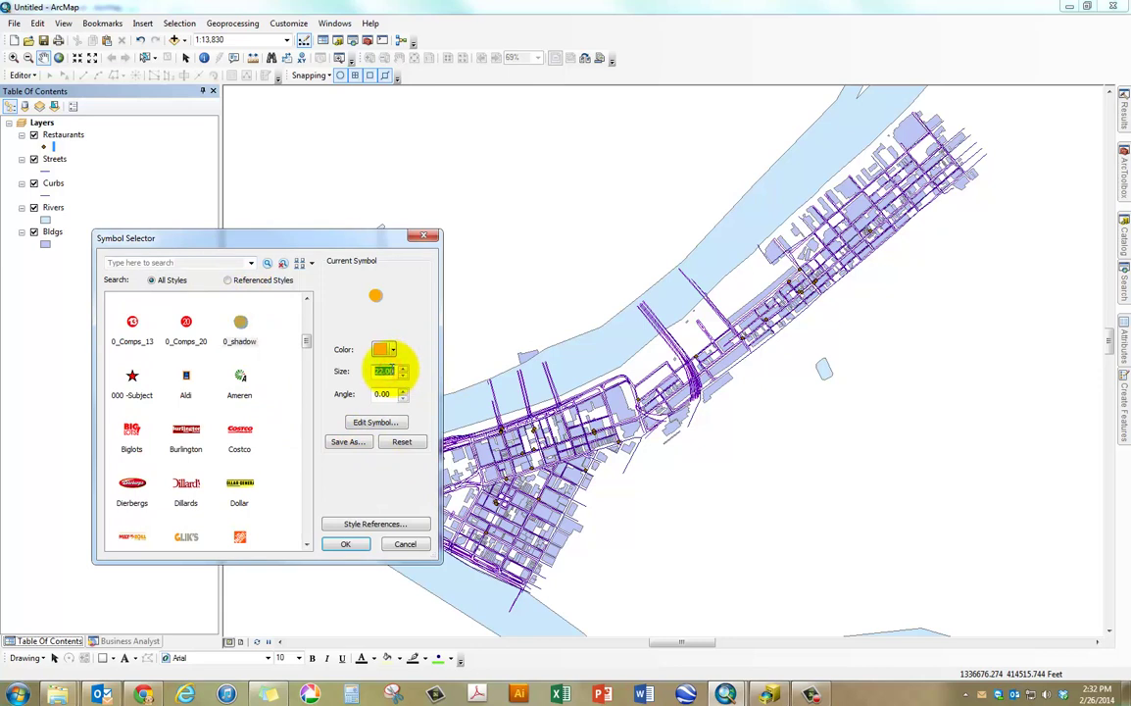
{"action": "type", "text": "10"}
{"action": "left_click", "coordinate": [339, 541]}
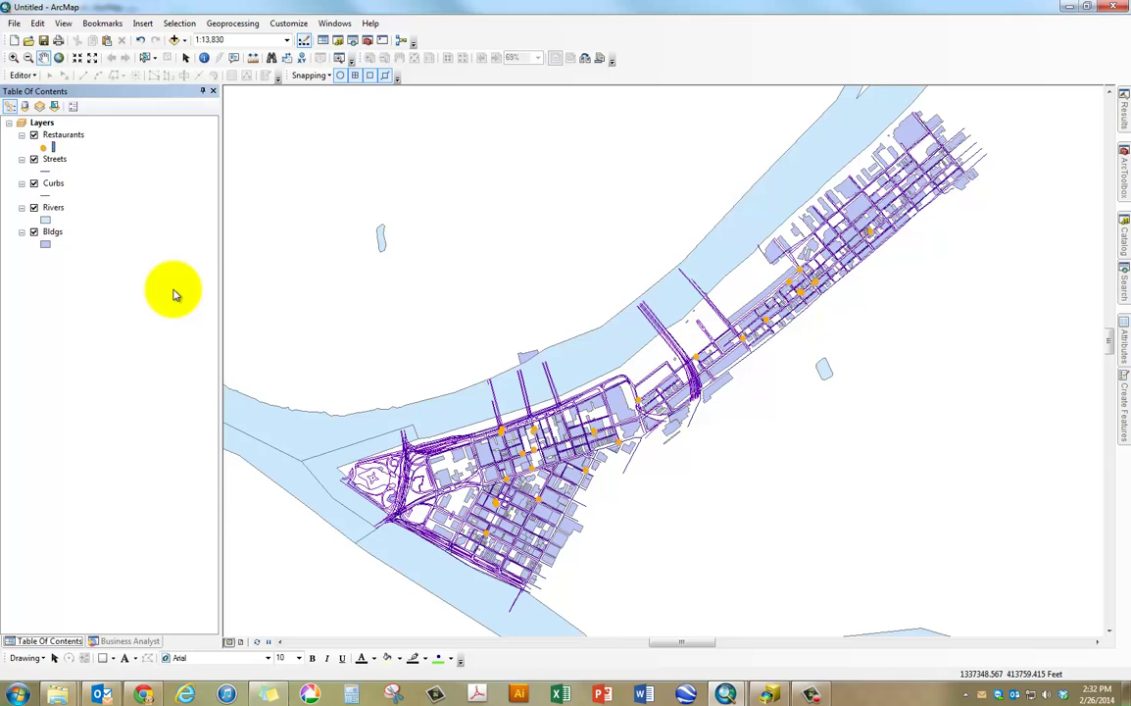
Step: Change the restaurant point symbol colour to red
{"action": "left_click", "coordinate": [42, 147]}
{"action": "left_click", "coordinate": [383, 350]}
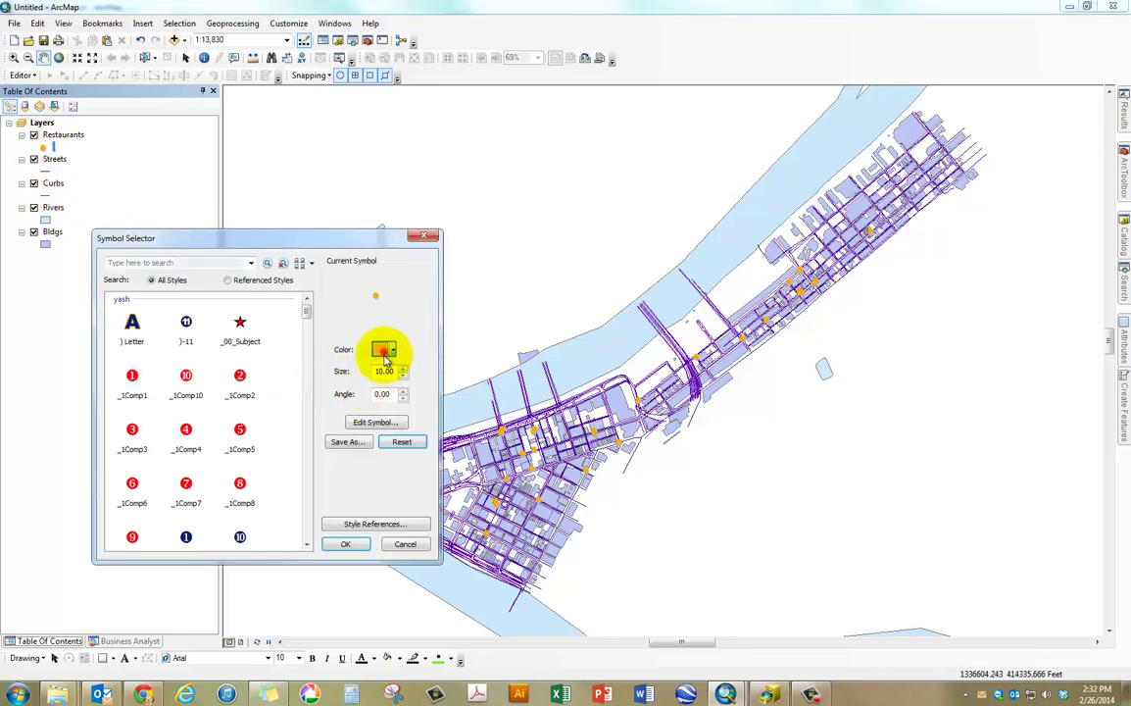
{"action": "left_click", "coordinate": [391, 402]}
{"action": "left_click", "coordinate": [342, 544]}
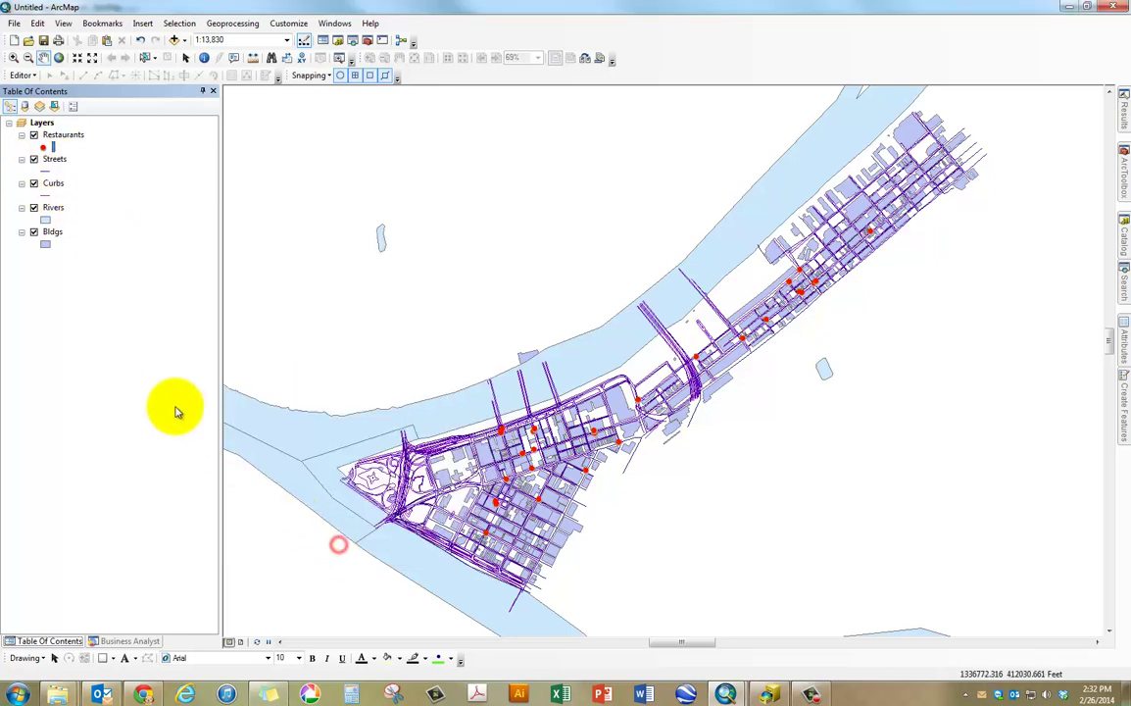
Step: Recolour the Streets lines light grey and pick grey for the Curbs lines
{"action": "left_click", "coordinate": [47, 174]}
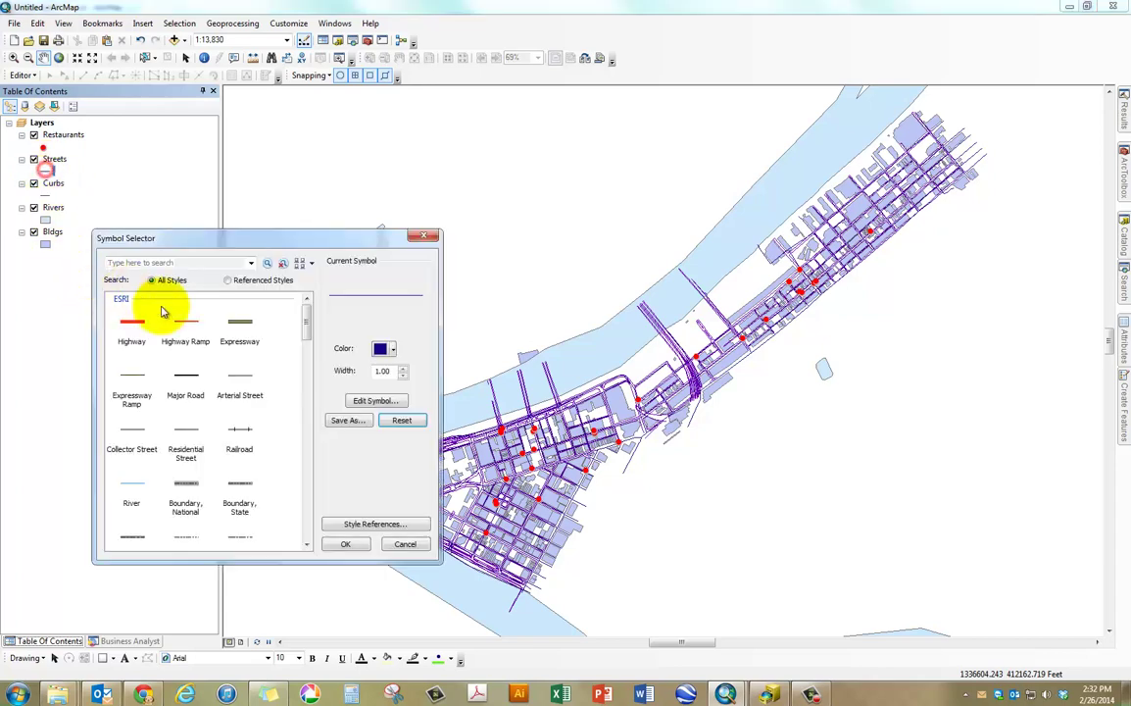
{"action": "left_click", "coordinate": [391, 350]}
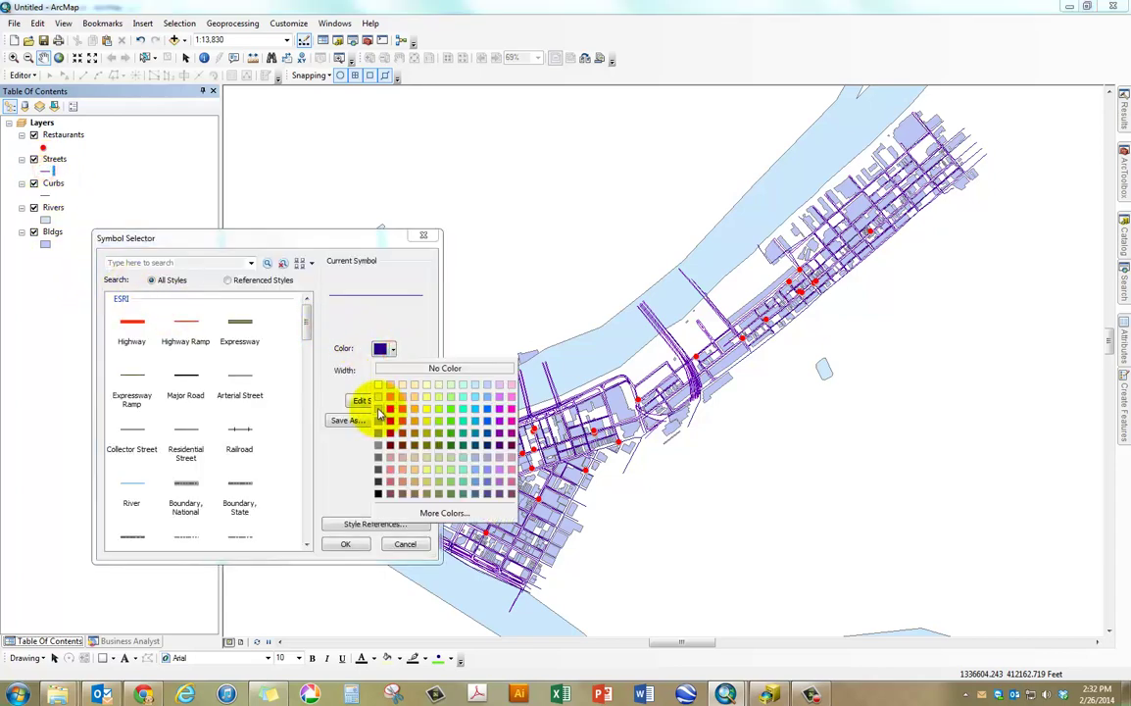
{"action": "left_click", "coordinate": [378, 385]}
{"action": "left_click", "coordinate": [353, 539]}
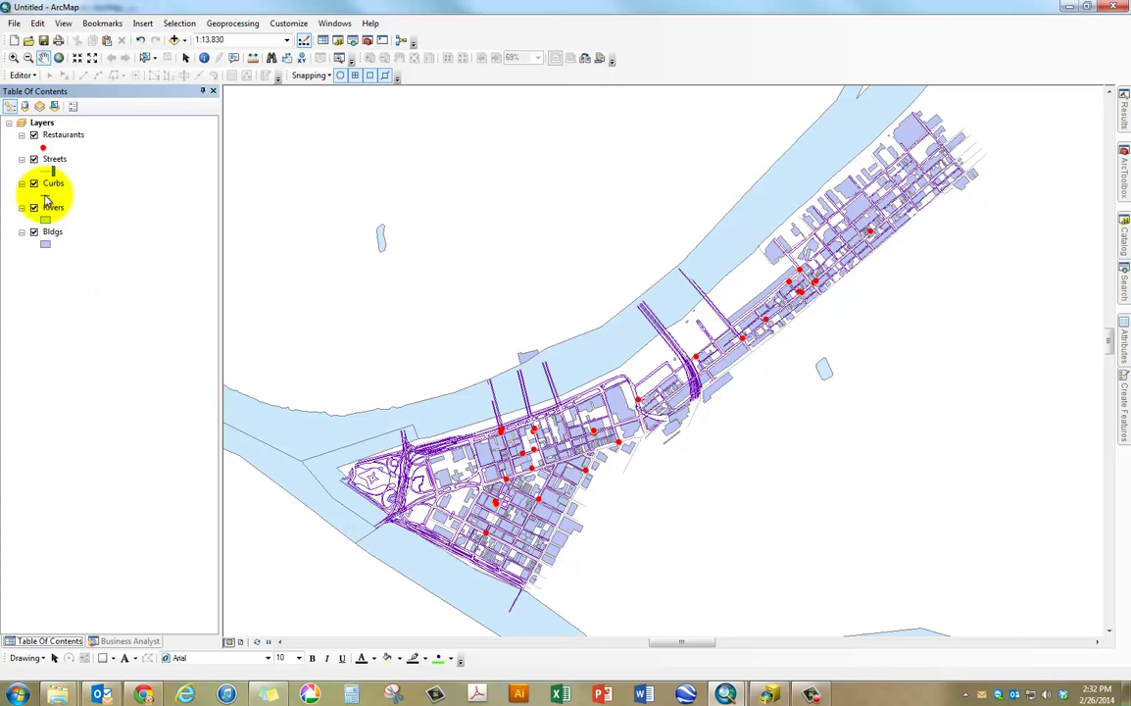
{"action": "left_click", "coordinate": [45, 196]}
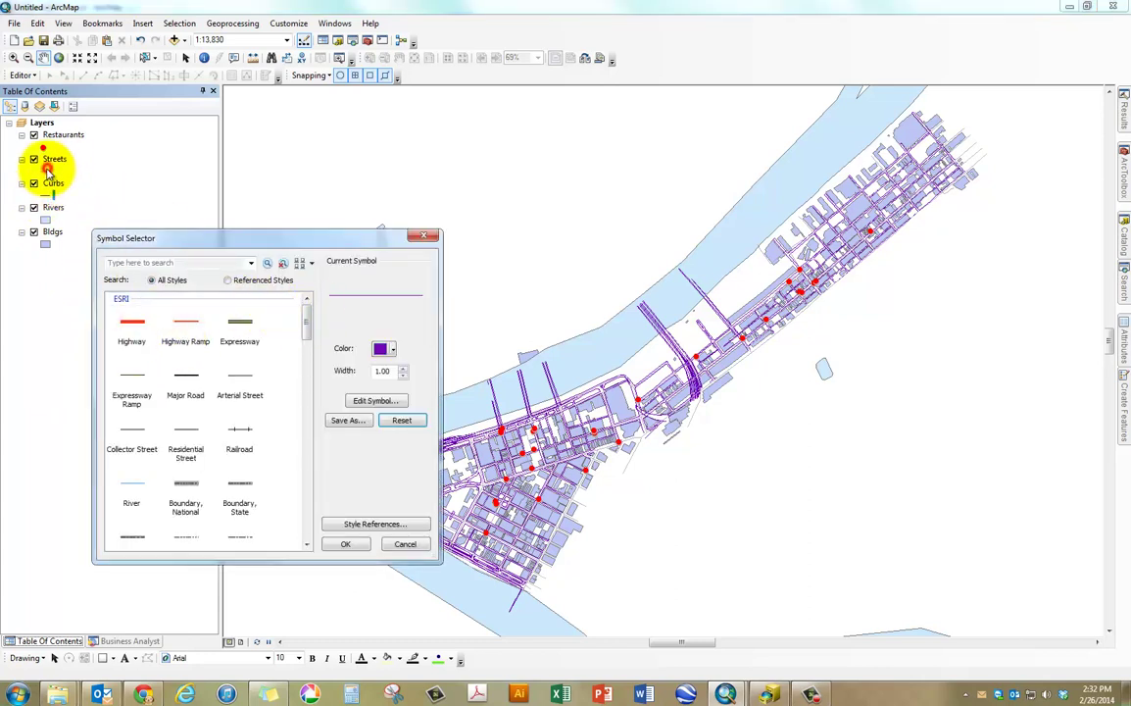
{"action": "left_click", "coordinate": [393, 349]}
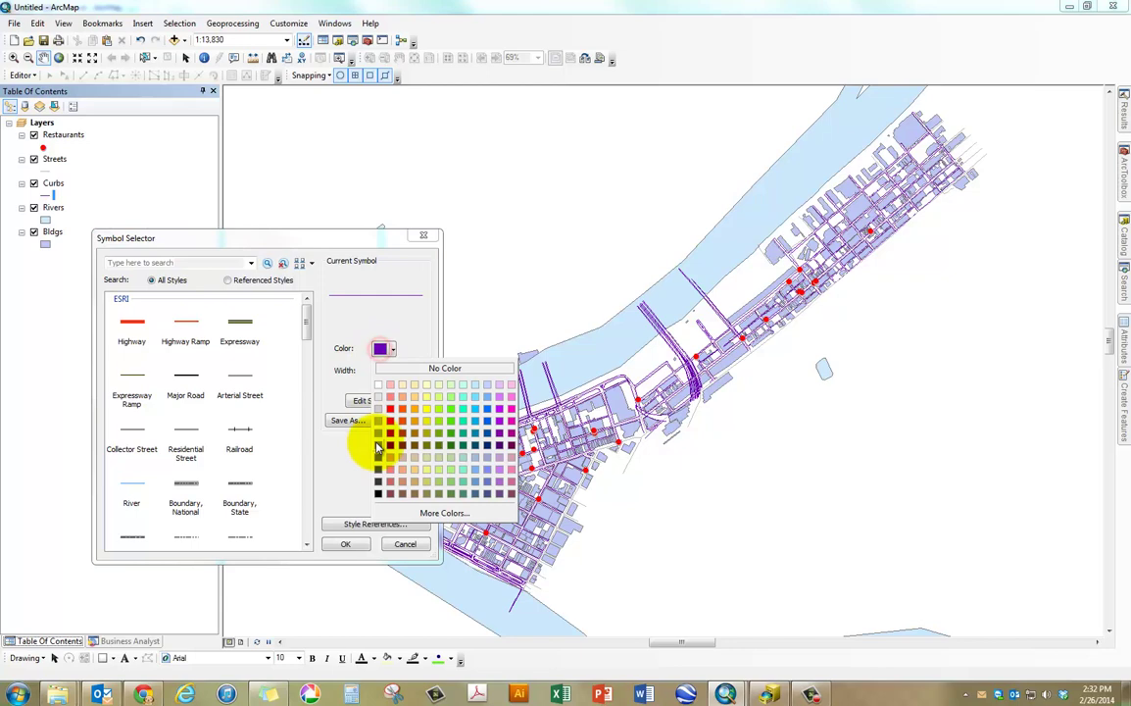
{"action": "left_click", "coordinate": [379, 434]}
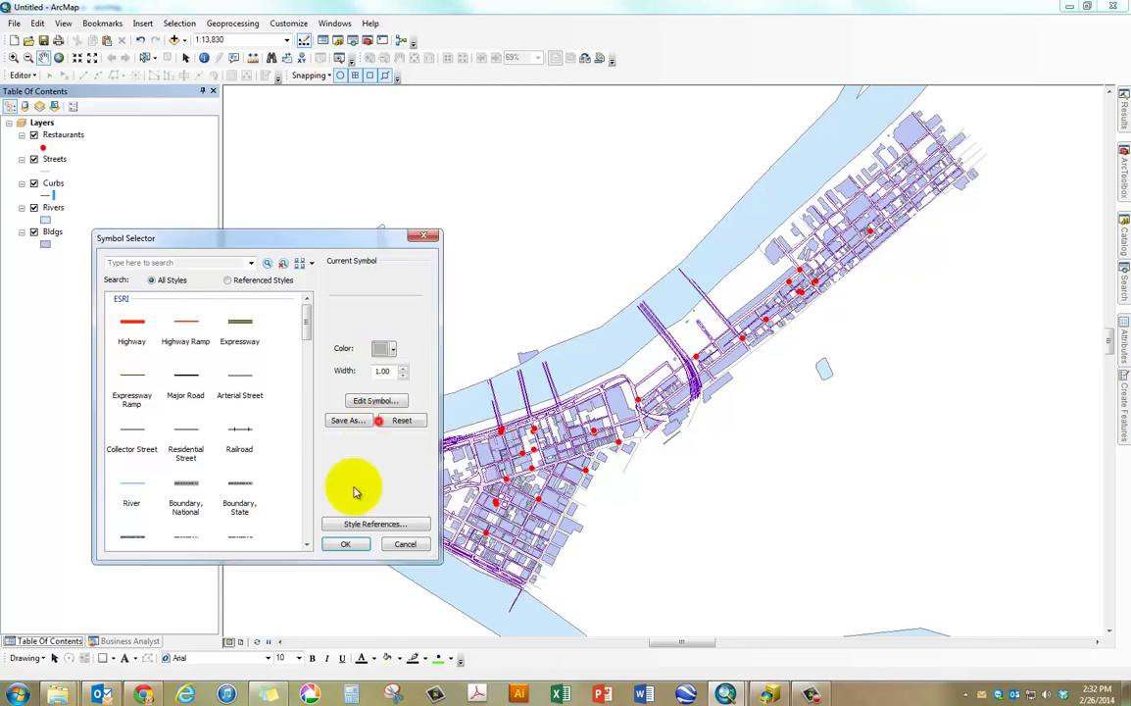
Step: Apply the grey curb colour and give the Rivers layer the Blue fill symbol
{"action": "left_click", "coordinate": [348, 546]}
{"action": "left_click", "coordinate": [45, 220]}
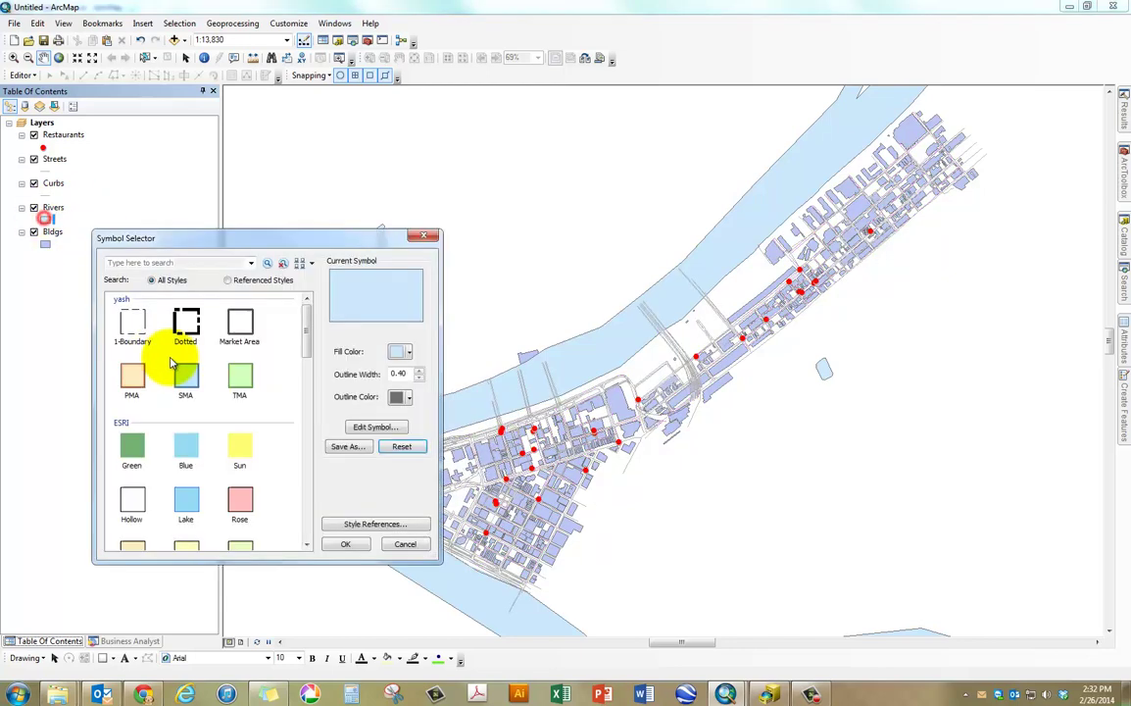
{"action": "double_click", "coordinate": [174, 452]}
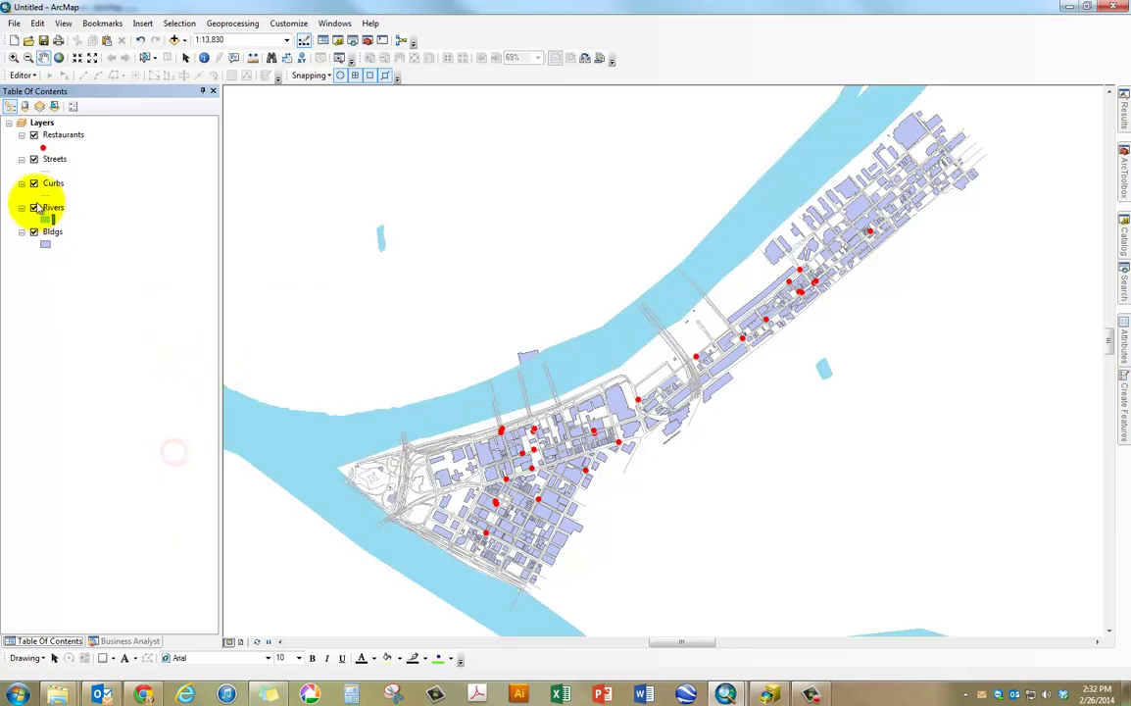
Step: Fill the Bldgs polygons with the Mango orange colour
{"action": "left_click", "coordinate": [44, 243]}
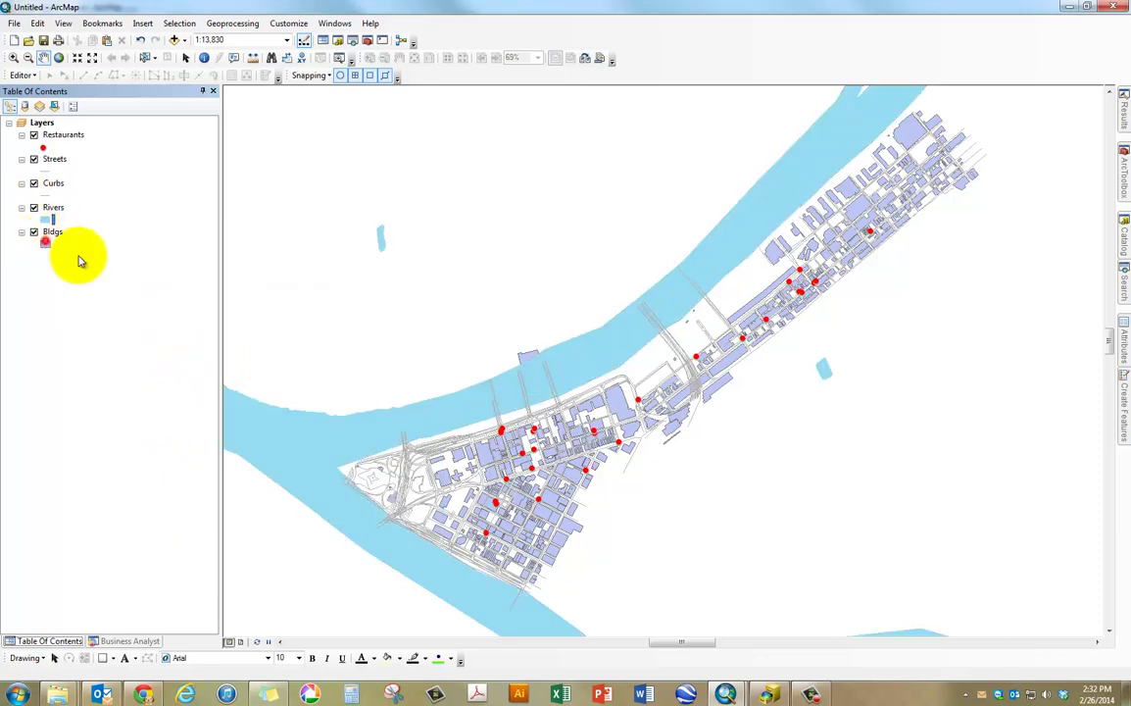
{"action": "left_click", "coordinate": [186, 453]}
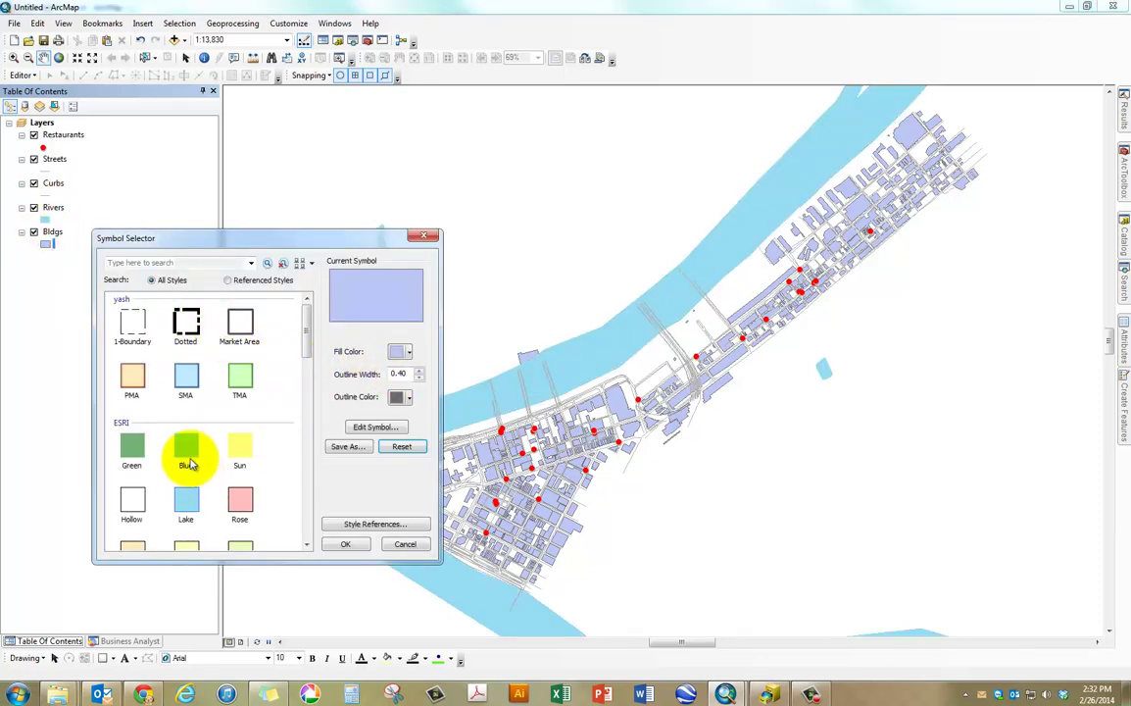
{"action": "left_click", "coordinate": [400, 351]}
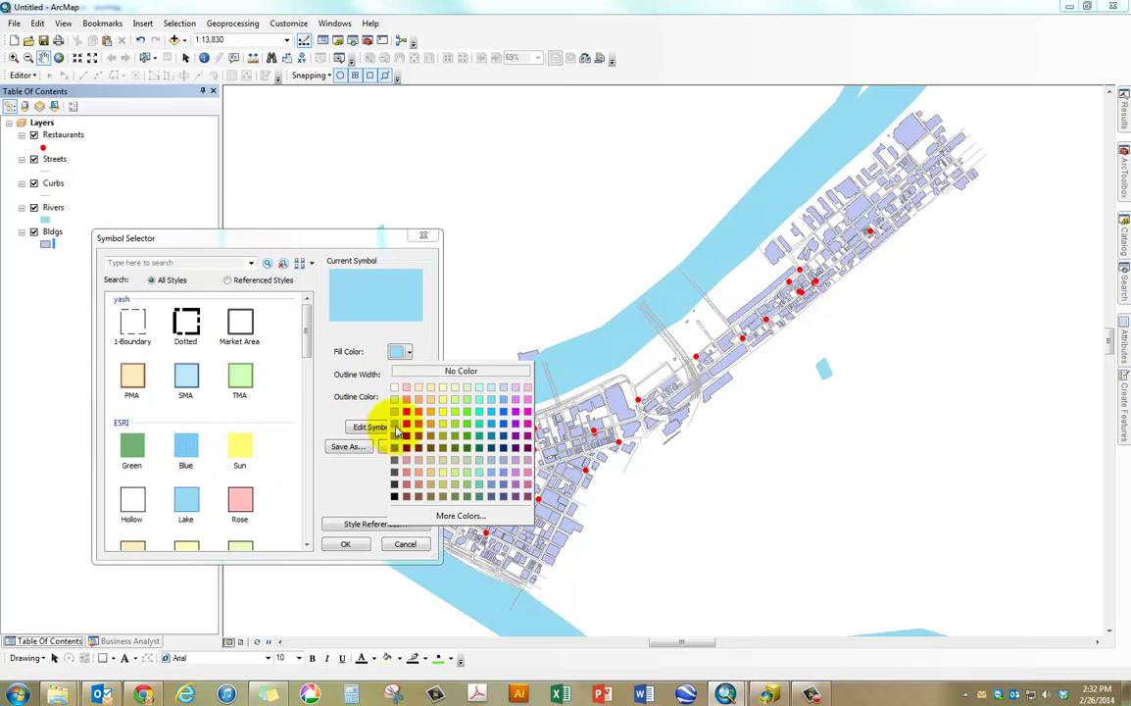
{"action": "left_click", "coordinate": [405, 425]}
{"action": "left_click", "coordinate": [399, 351]}
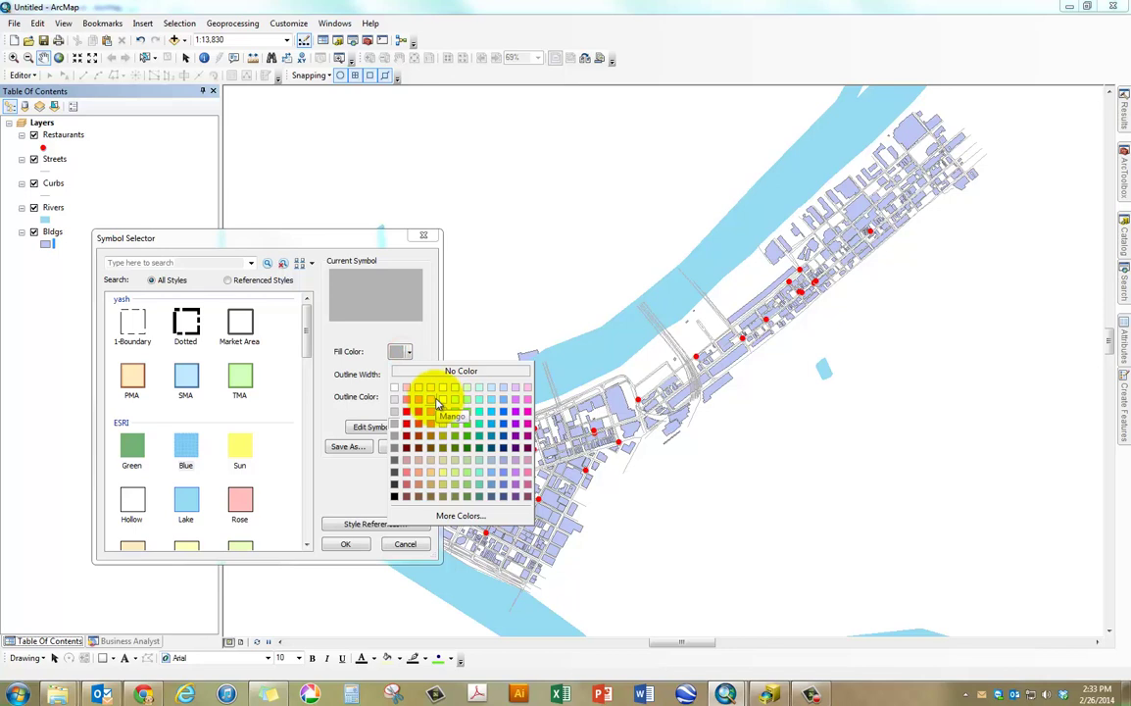
{"action": "left_click", "coordinate": [439, 404]}
{"action": "left_click", "coordinate": [345, 543]}
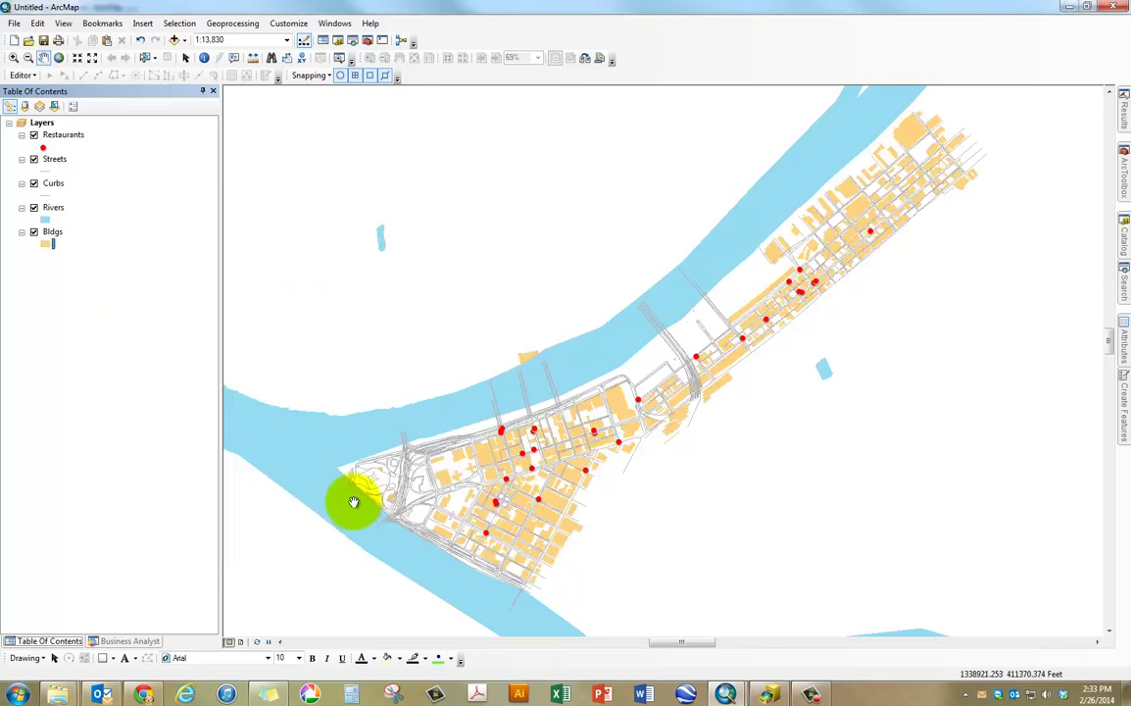
Step: Shift the map view slightly up and left, then launch Windows Calculator
{"action": "left_click_drag", "start_coordinate": [442, 505], "coordinate": [409, 473]}
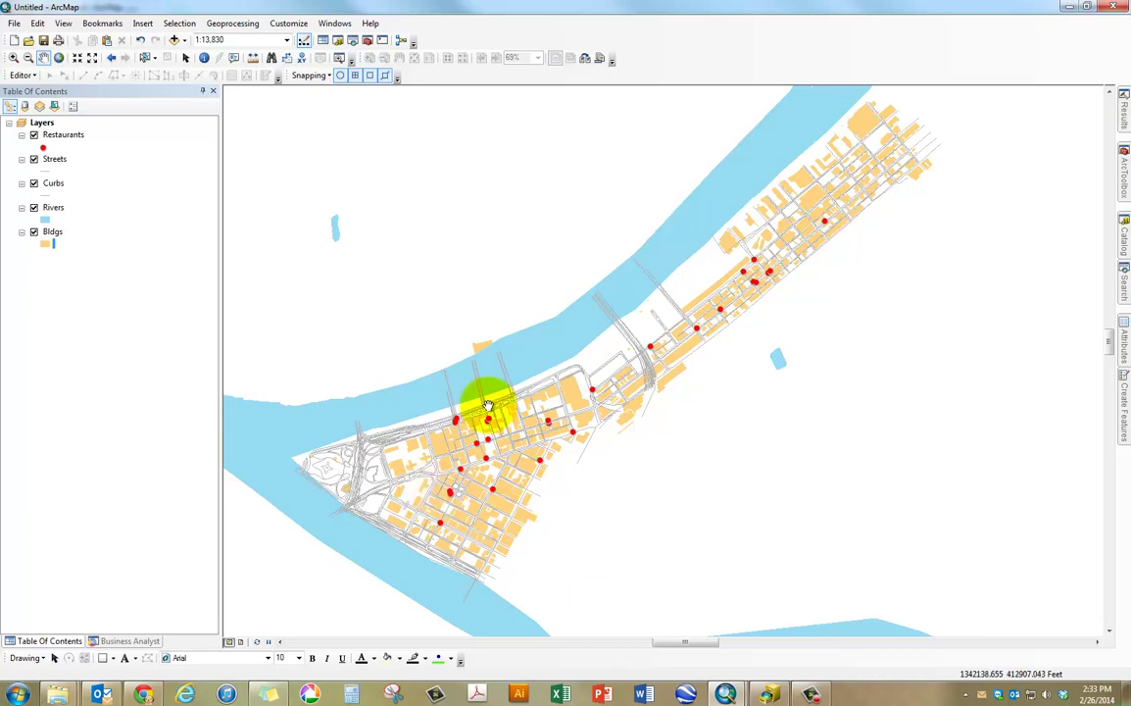
{"action": "left_click", "coordinate": [352, 693]}
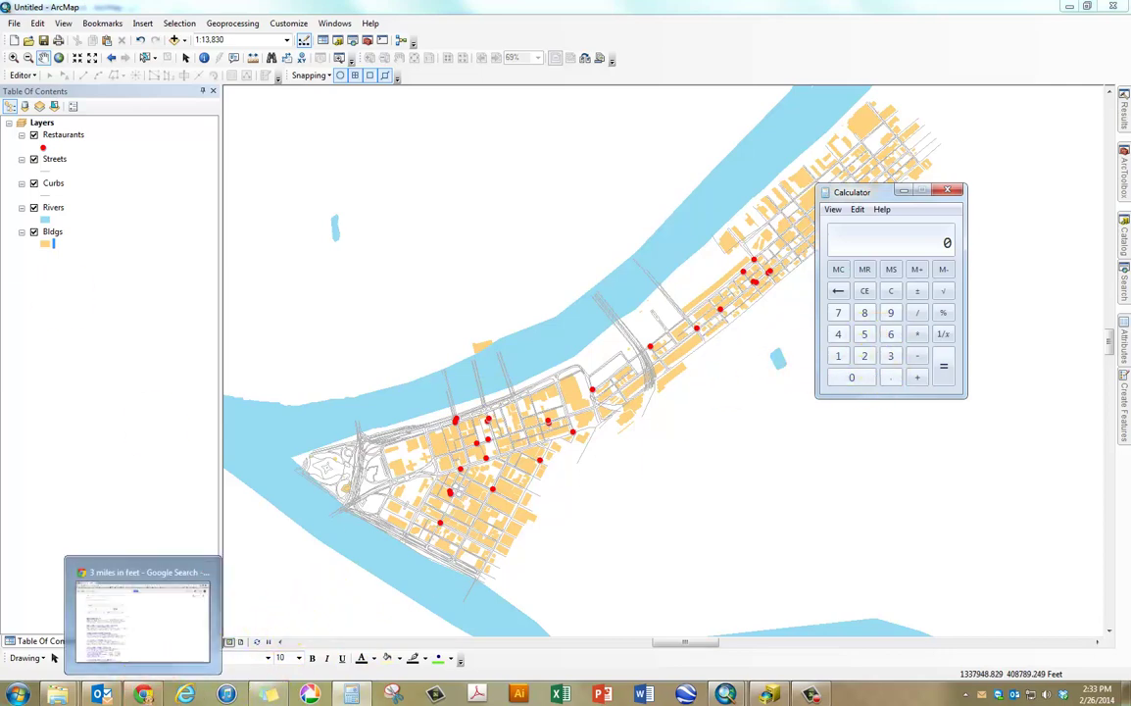
Step: Check 5280 feet per mile and compute 3 × 5280 = 15840 in Calculator
{"action": "left_click", "coordinate": [145, 692]}
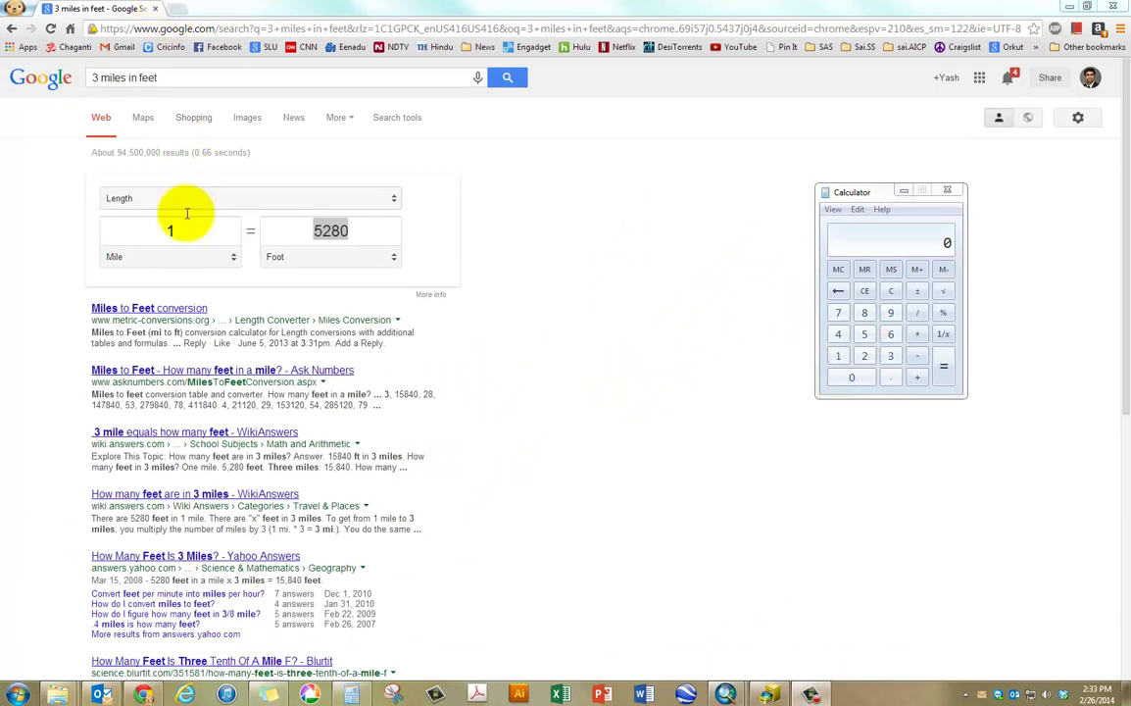
{"action": "left_click", "coordinate": [334, 231]}
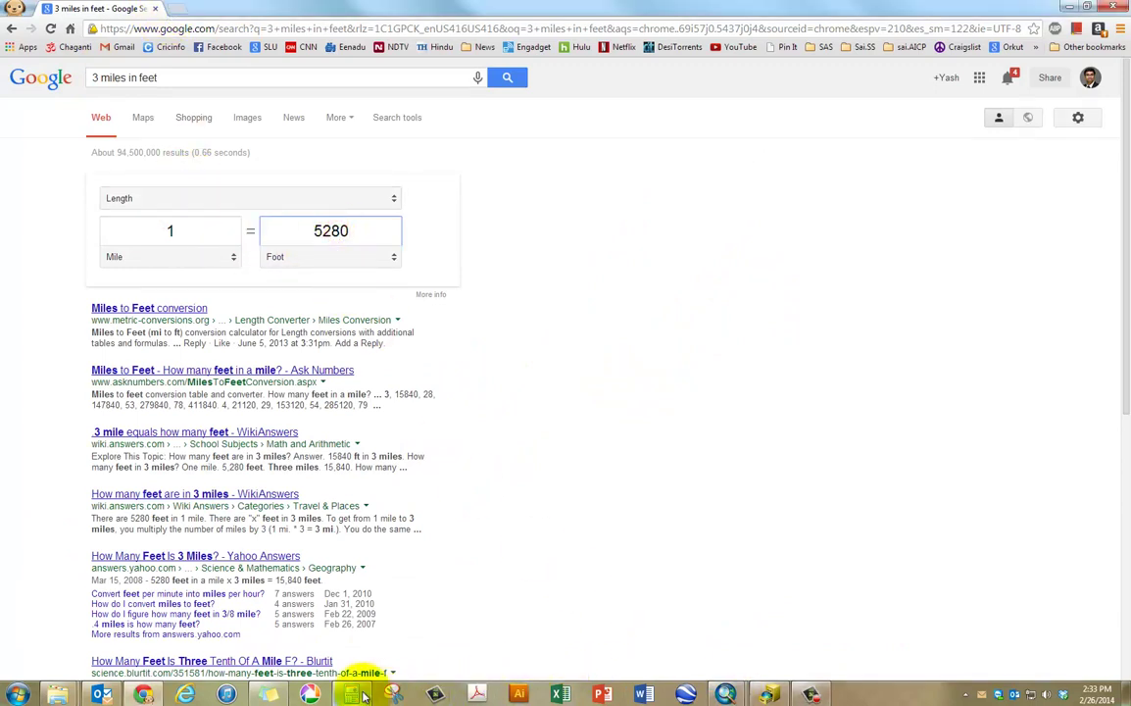
{"action": "left_click", "coordinate": [353, 693]}
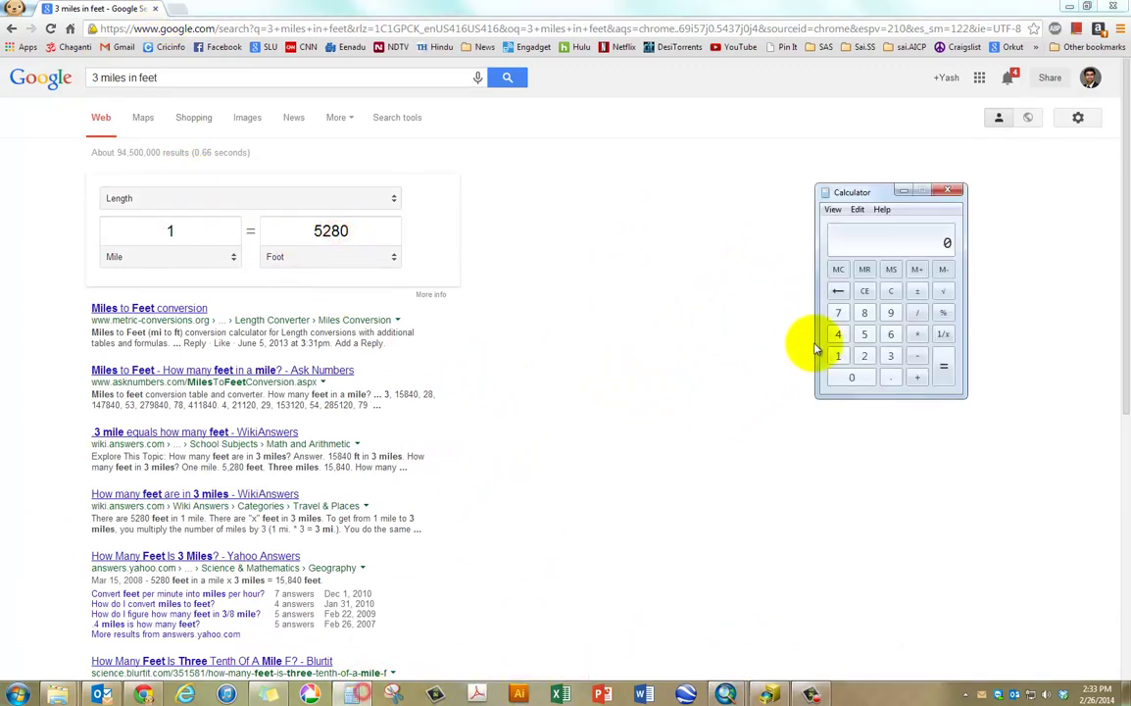
{"action": "left_click", "coordinate": [887, 357]}
{"action": "left_click", "coordinate": [918, 334]}
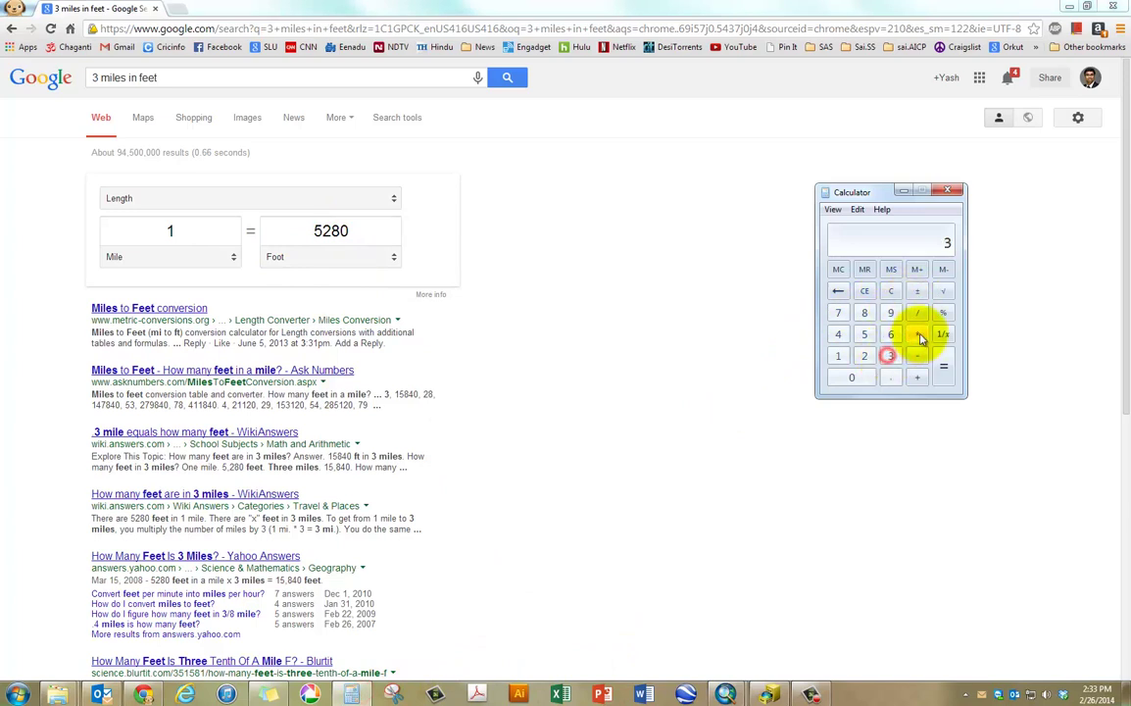
{"action": "left_click", "coordinate": [857, 210]}
{"action": "left_click", "coordinate": [880, 239]}
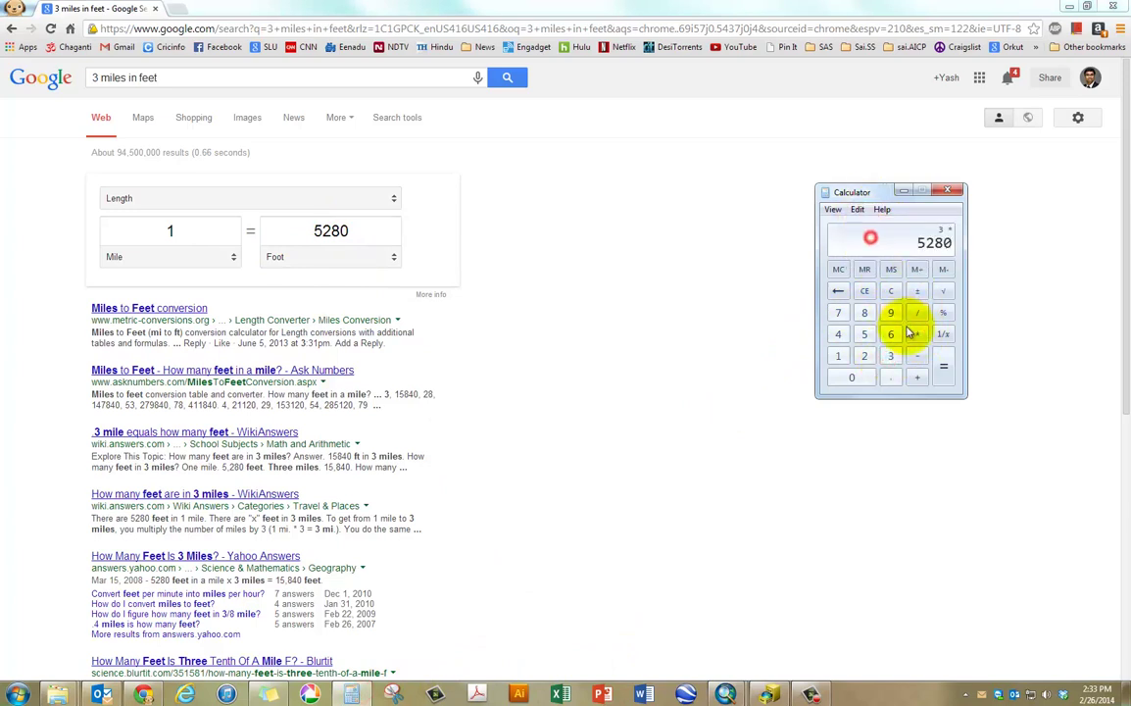
{"action": "left_click", "coordinate": [941, 368]}
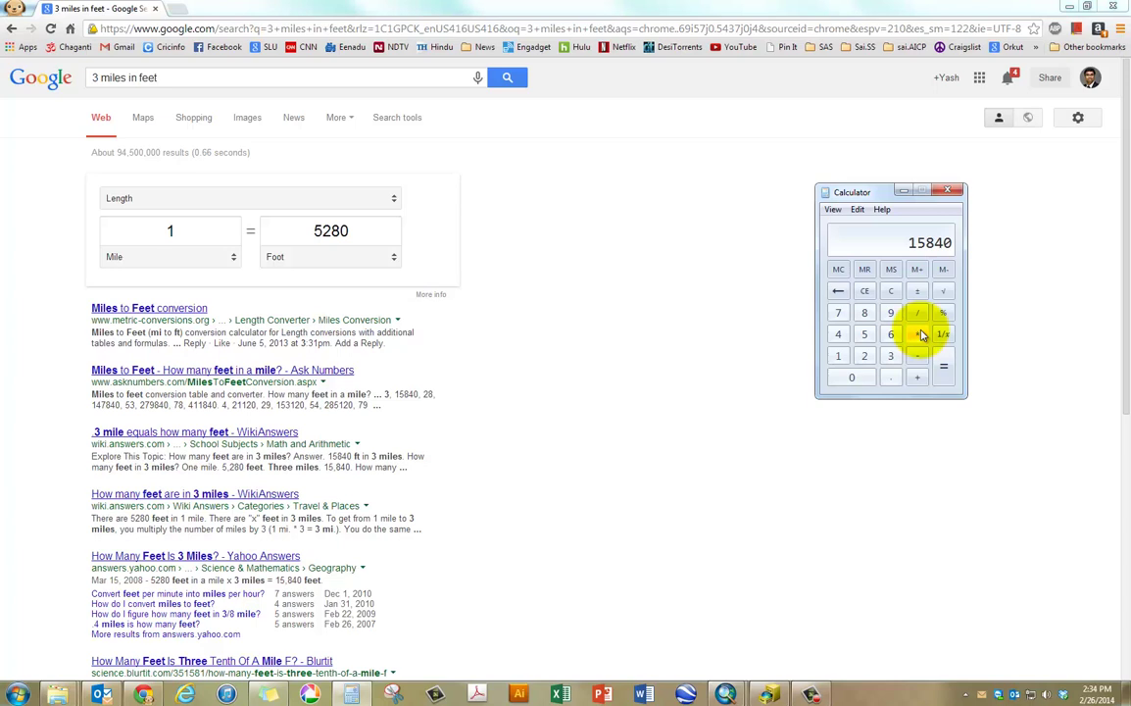
Step: Multiply 15840 by 2 and divide by 60 to get 528
{"action": "left_click", "coordinate": [918, 334]}
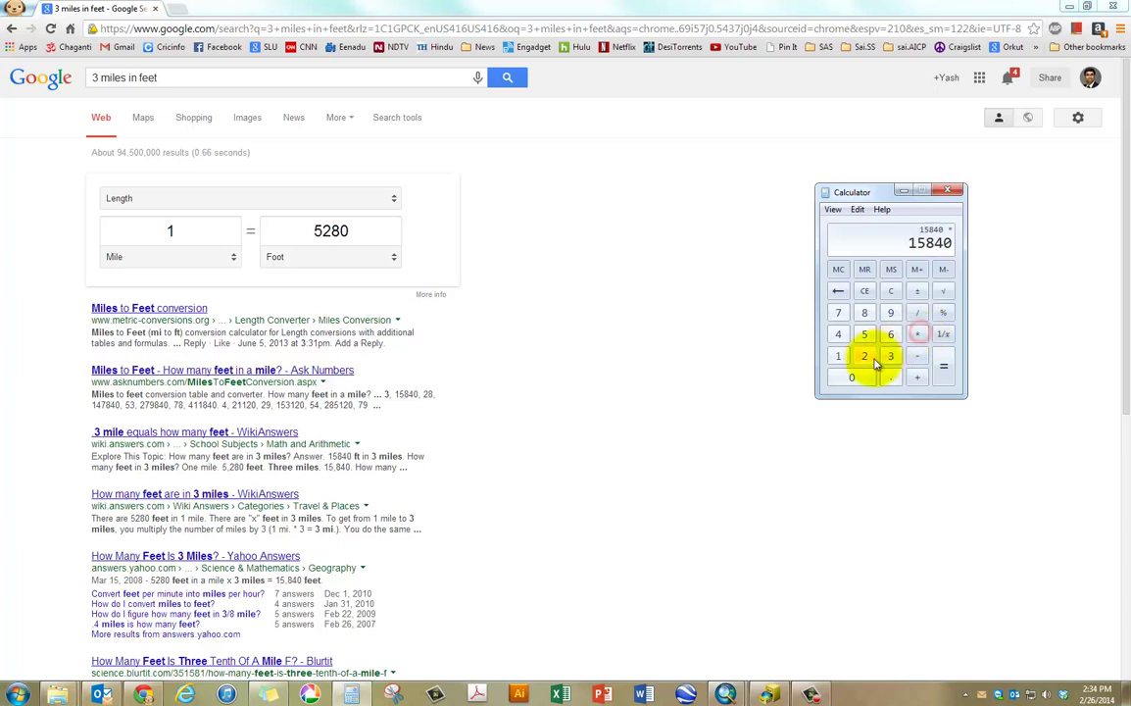
{"action": "left_click", "coordinate": [867, 356]}
{"action": "left_click", "coordinate": [918, 312]}
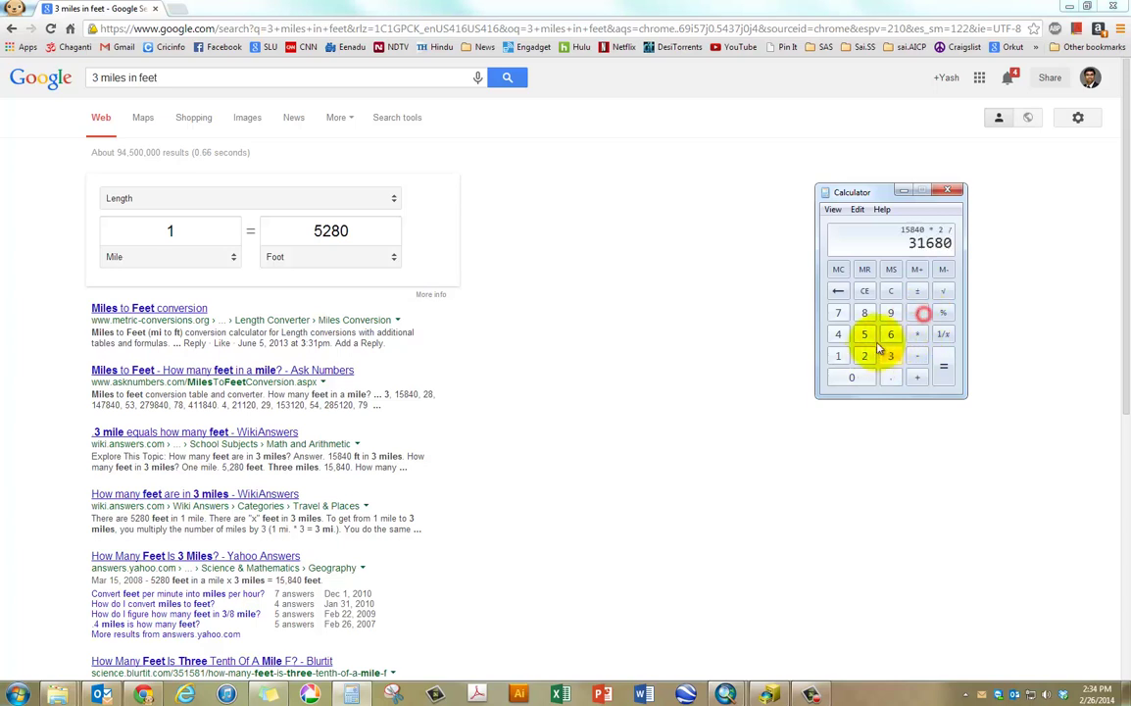
{"action": "left_click", "coordinate": [891, 334]}
{"action": "left_click", "coordinate": [859, 380]}
{"action": "left_click", "coordinate": [945, 372]}
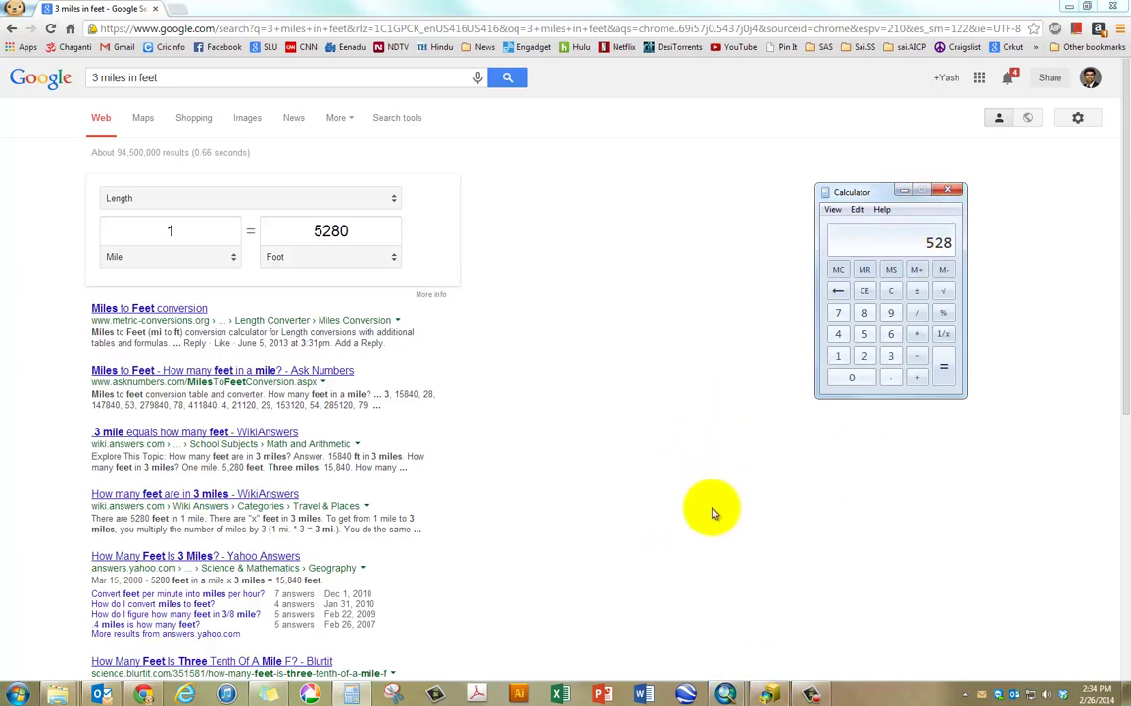
Step: Switch back to the Untitled ArcMap window and turn off the Streets layer
{"action": "mouse_move", "coordinate": [725, 694]}
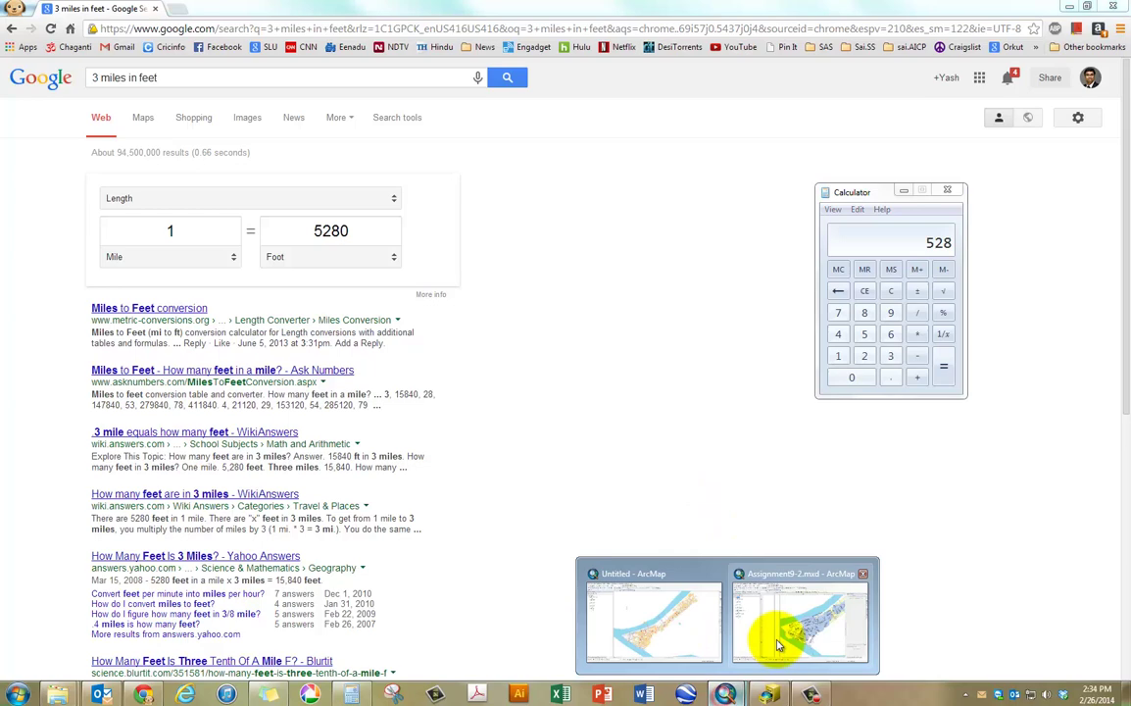
{"action": "left_click", "coordinate": [683, 651]}
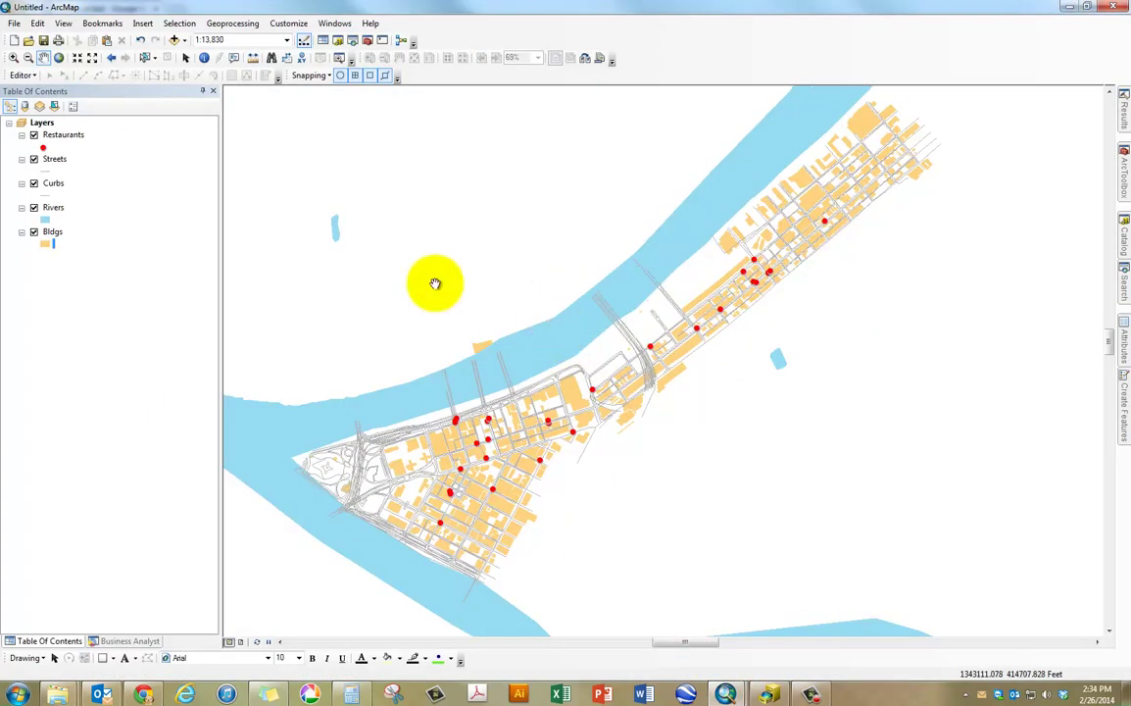
{"action": "left_click", "coordinate": [34, 160]}
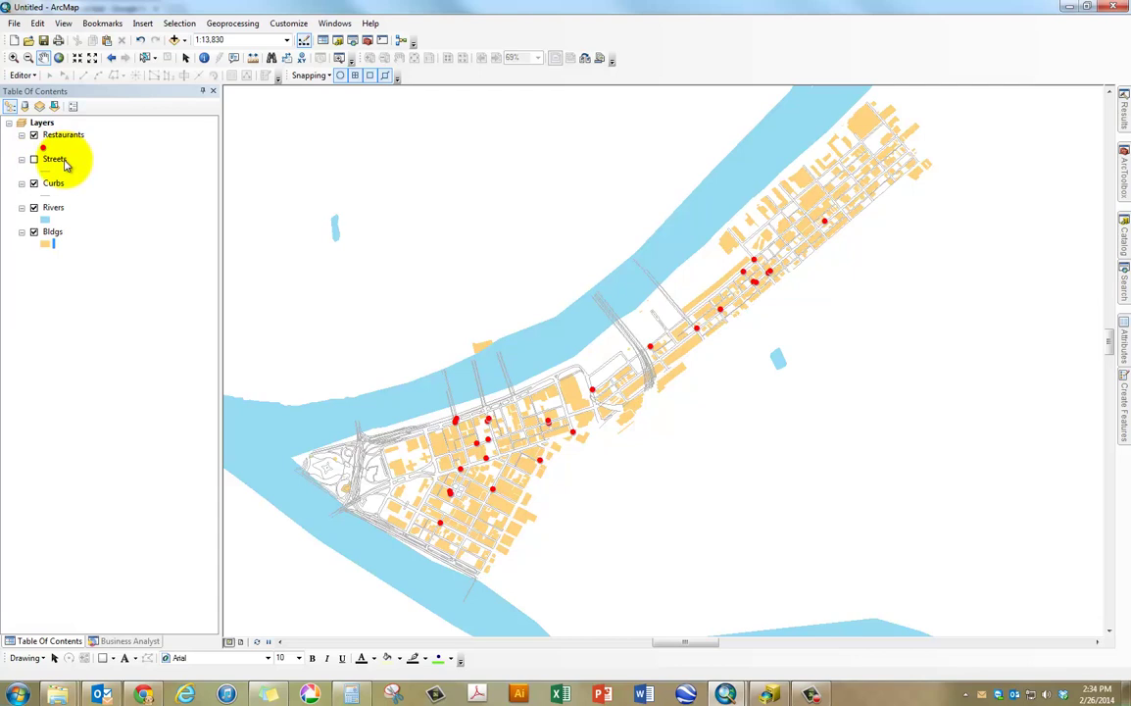
Step: Open the Streets attribute table and sort it by NAME ascending
{"action": "right_click", "coordinate": [65, 164]}
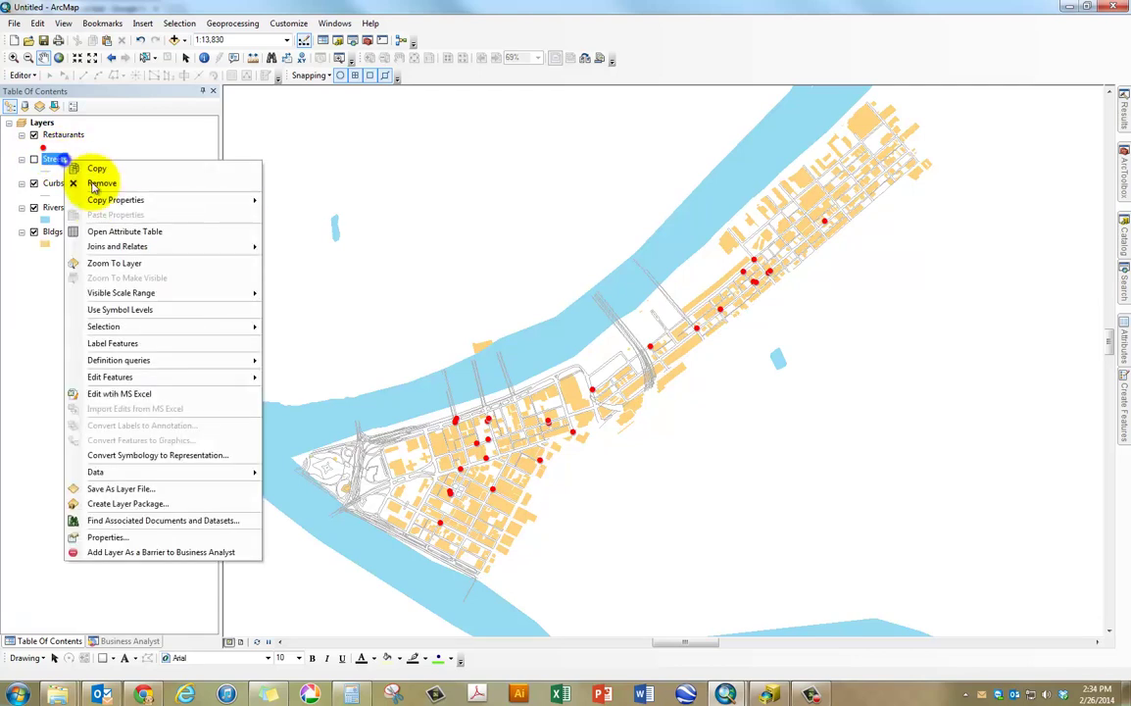
{"action": "left_click", "coordinate": [105, 231]}
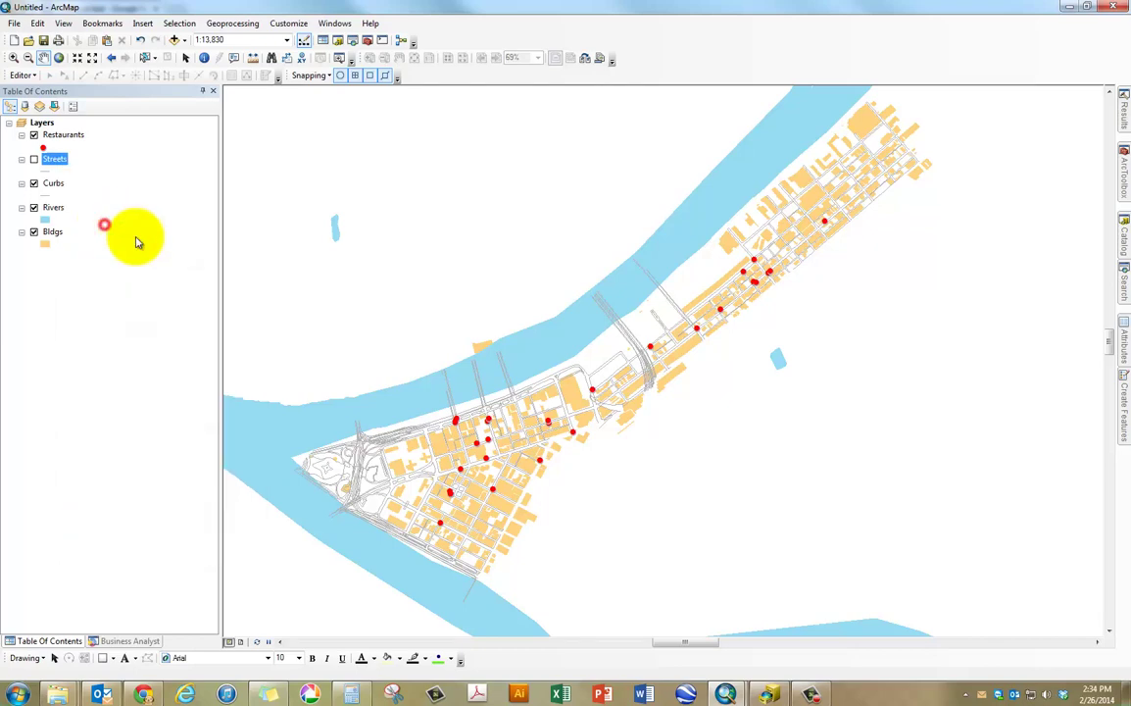
{"action": "right_click", "coordinate": [444, 184]}
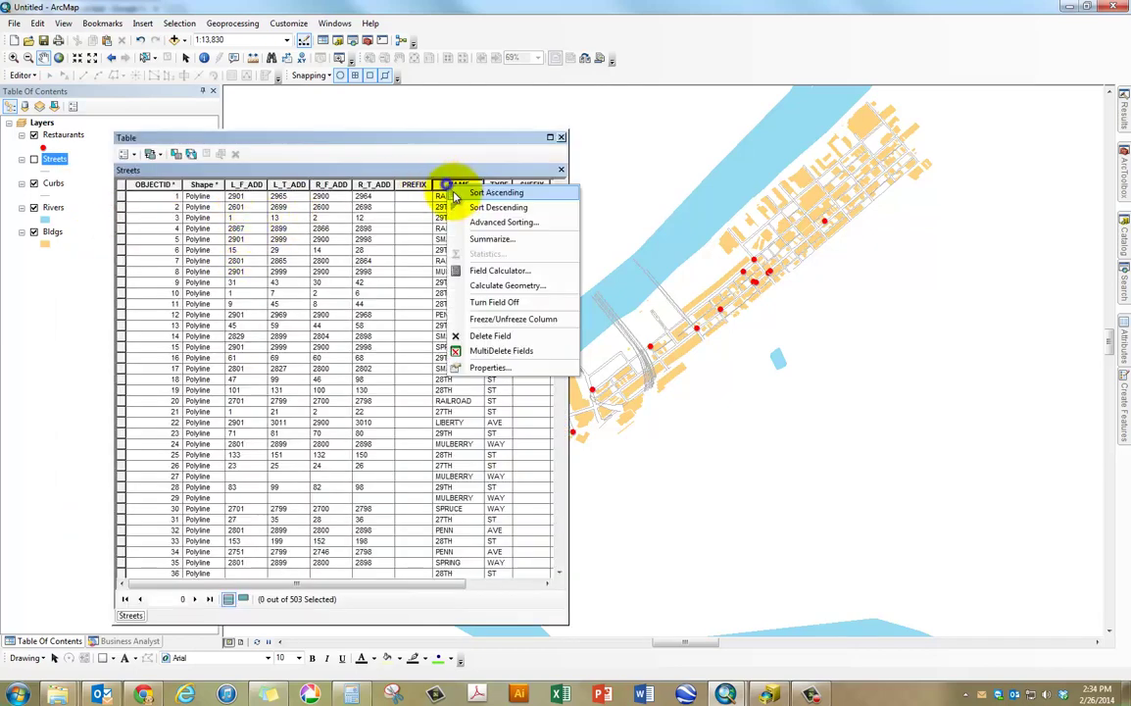
{"action": "left_click", "coordinate": [463, 195]}
{"action": "scroll", "coordinate": [396, 289], "scroll_direction": "down", "scroll_amount": 20}
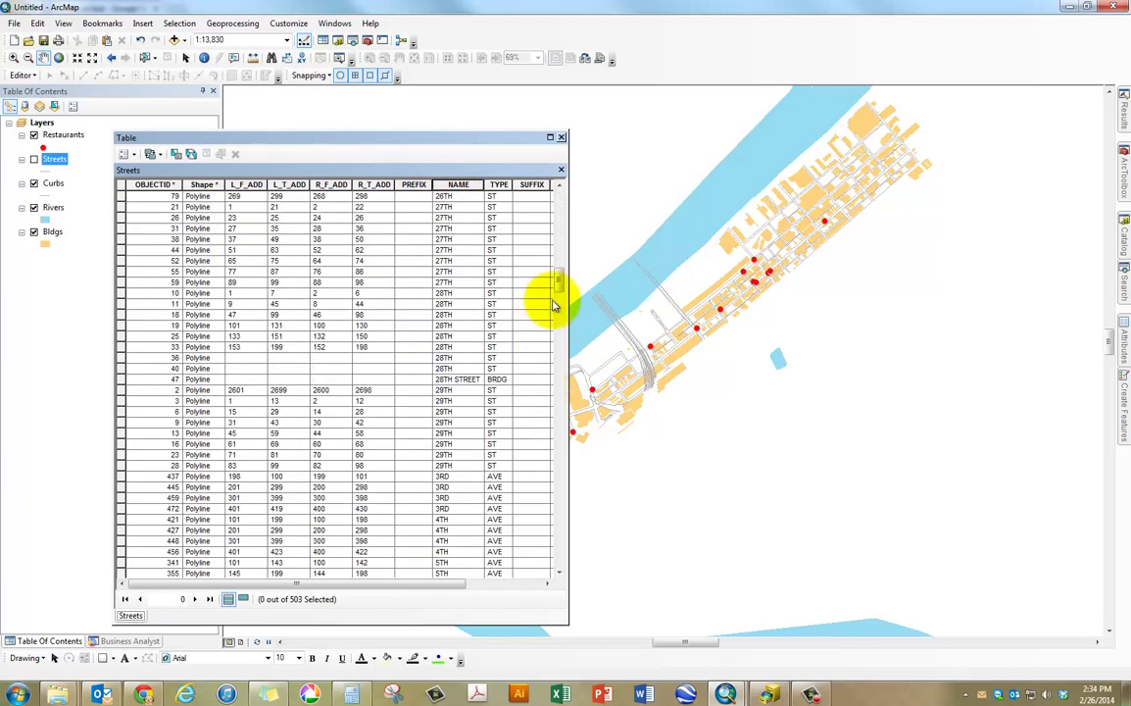
{"action": "left_click_drag", "start_coordinate": [555, 294], "coordinate": [540, 480]}
Step: Select the PENN AVE and SMALLMAN ST rows, 58 records in total
{"action": "left_click", "coordinate": [449, 219]}
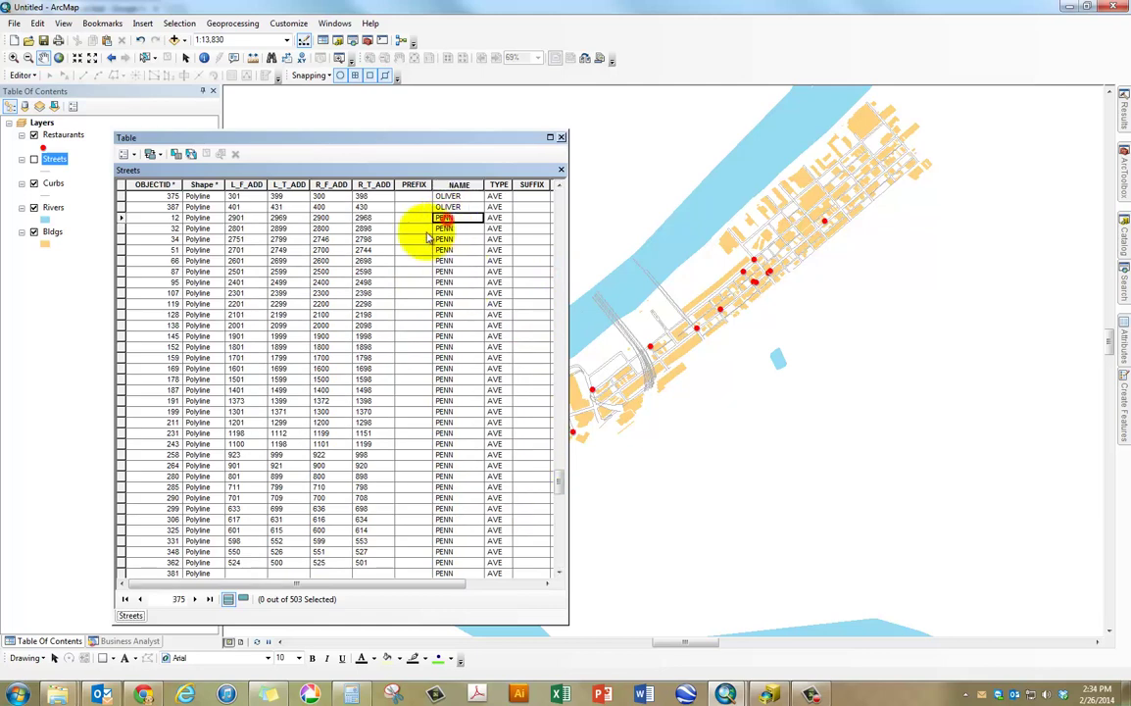
{"action": "left_click", "coordinate": [121, 218]}
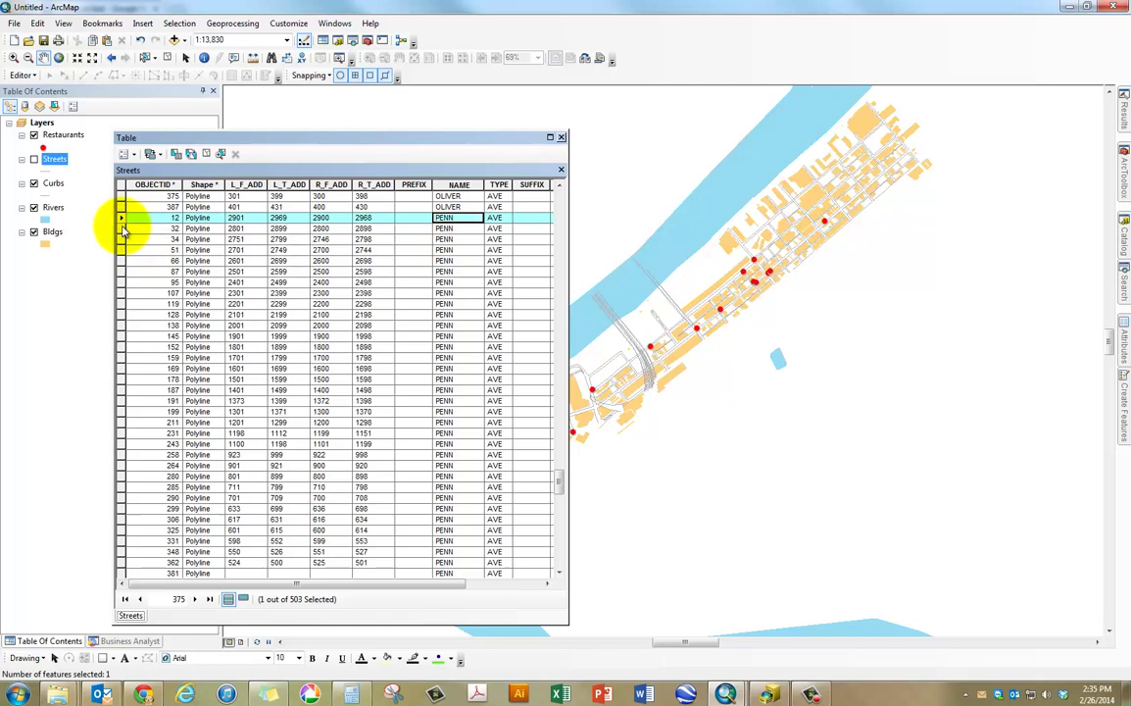
{"action": "left_click_drag", "start_coordinate": [122, 231], "coordinate": [176, 529]}
{"action": "scroll", "coordinate": [176, 529], "scroll_direction": "down", "scroll_amount": 3}
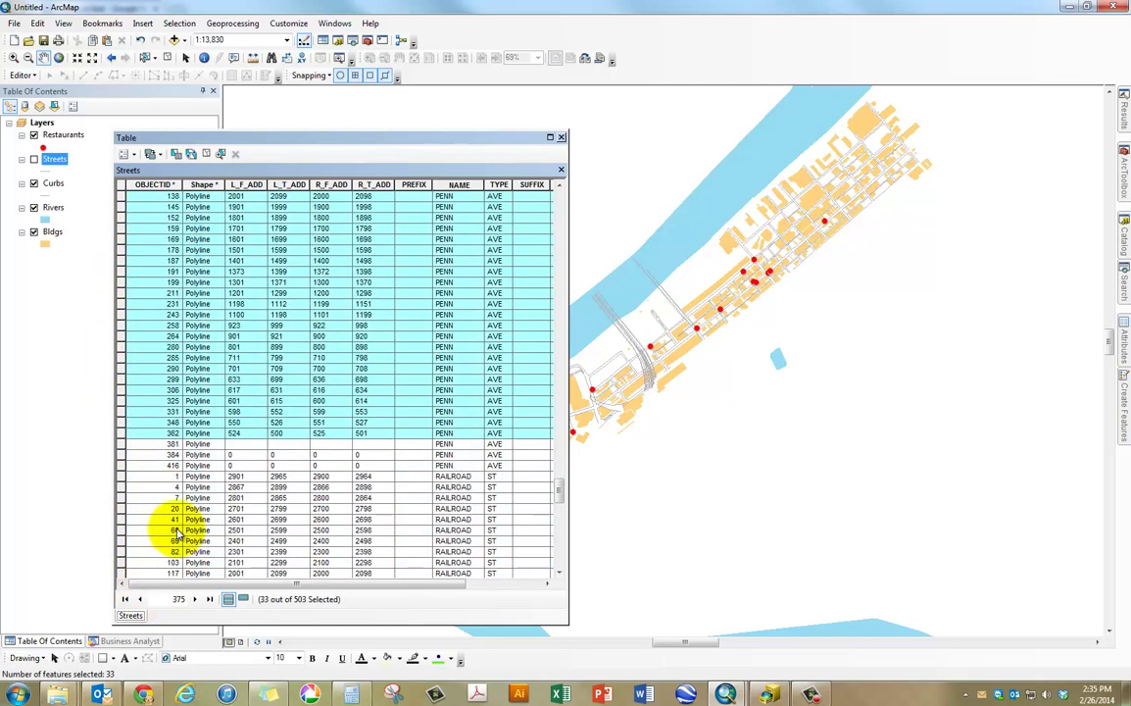
{"action": "left_click", "coordinate": [118, 443]}
{"action": "left_click_drag", "start_coordinate": [119, 461], "coordinate": [120, 464]}
{"action": "scroll", "coordinate": [329, 517], "scroll_direction": "down", "scroll_amount": 7}
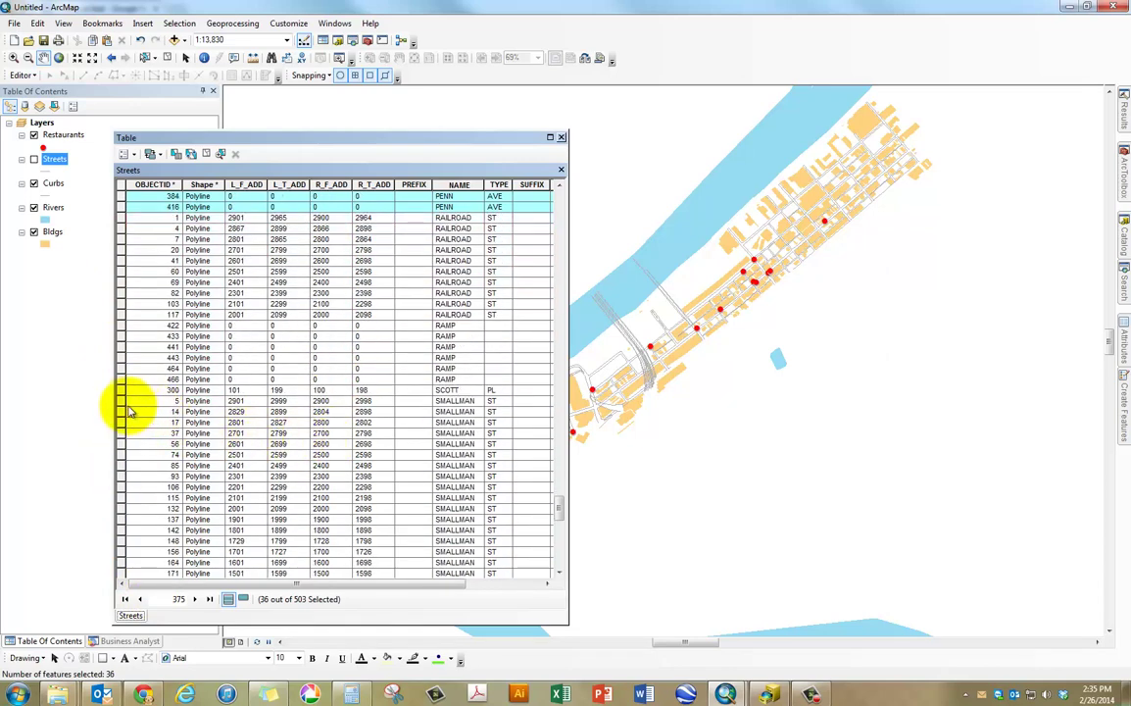
{"action": "left_click_drag", "start_coordinate": [120, 400], "coordinate": [110, 551]}
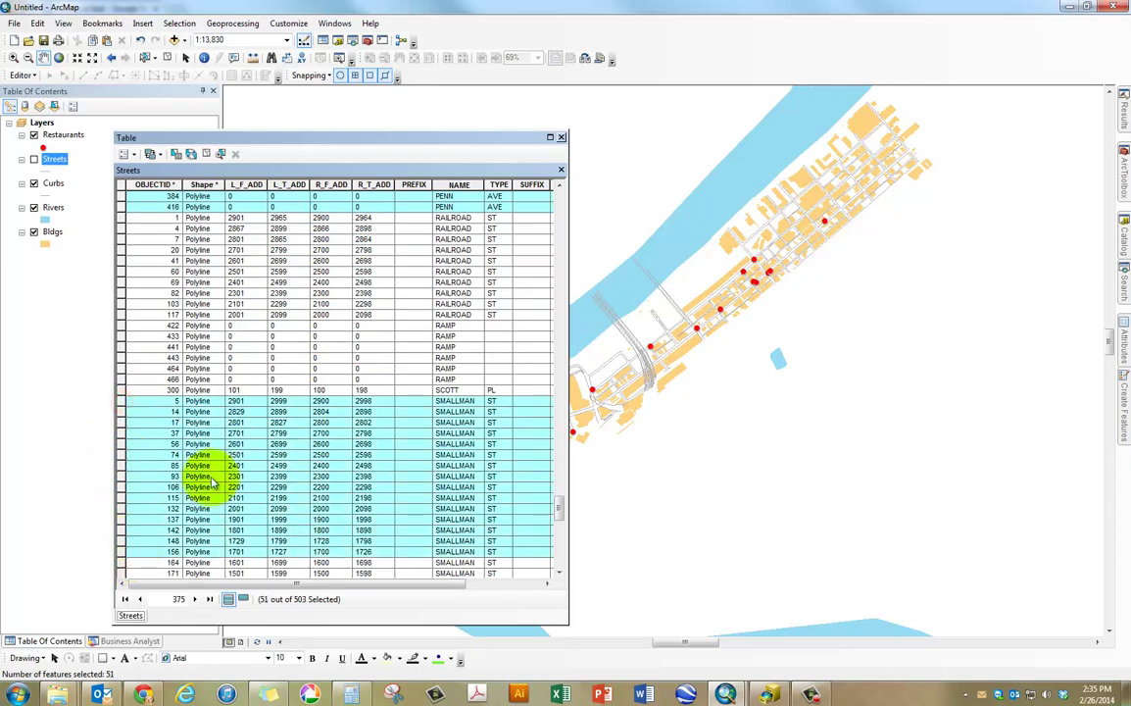
{"action": "scroll", "coordinate": [223, 485], "scroll_direction": "down", "scroll_amount": 8}
{"action": "left_click_drag", "start_coordinate": [120, 303], "coordinate": [147, 369]}
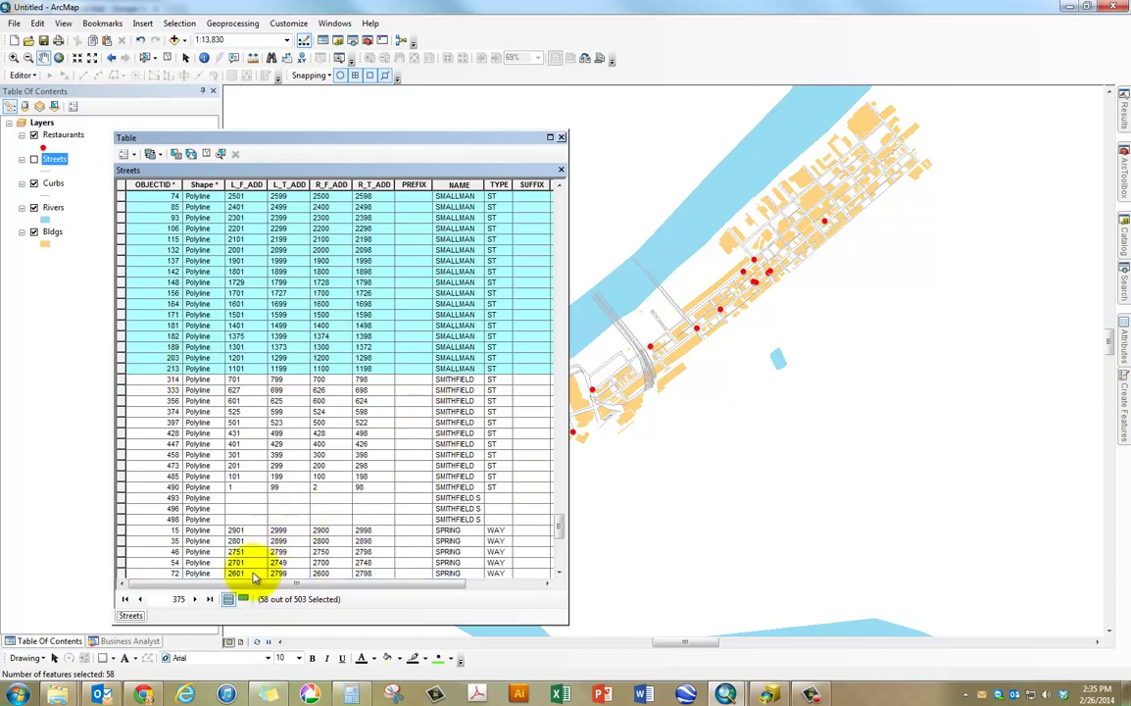
Step: Close the attribute table, turn Streets back on, and make it the Buffer input
{"action": "left_click", "coordinate": [556, 138]}
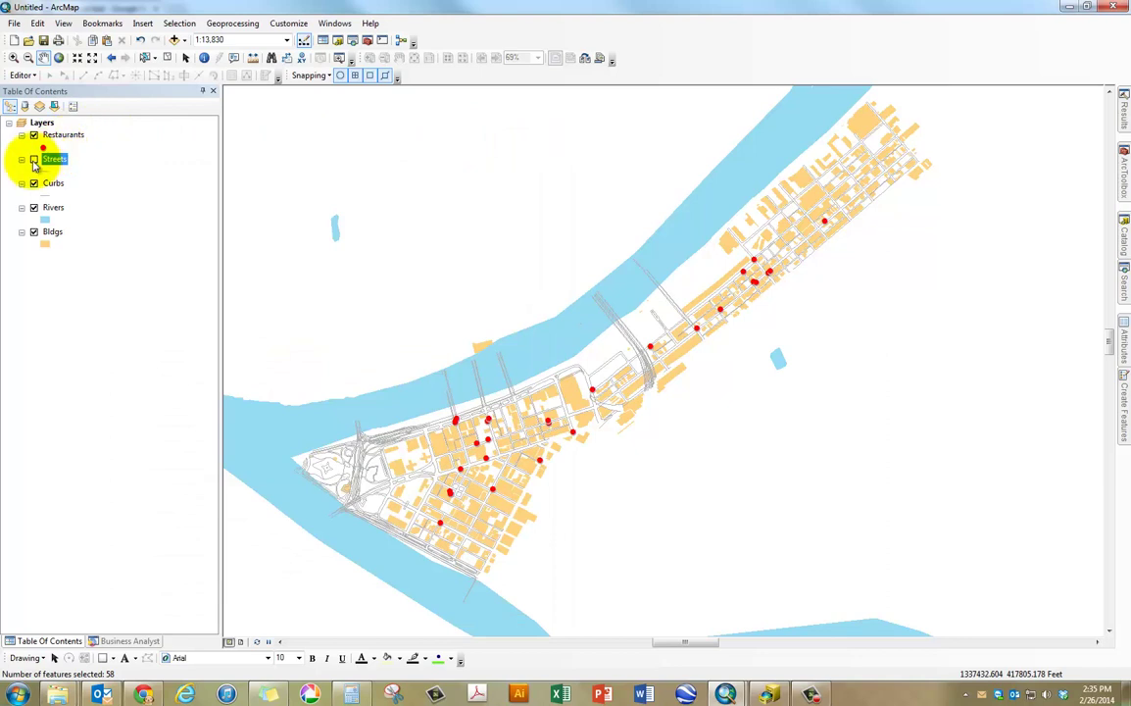
{"action": "left_click", "coordinate": [33, 160]}
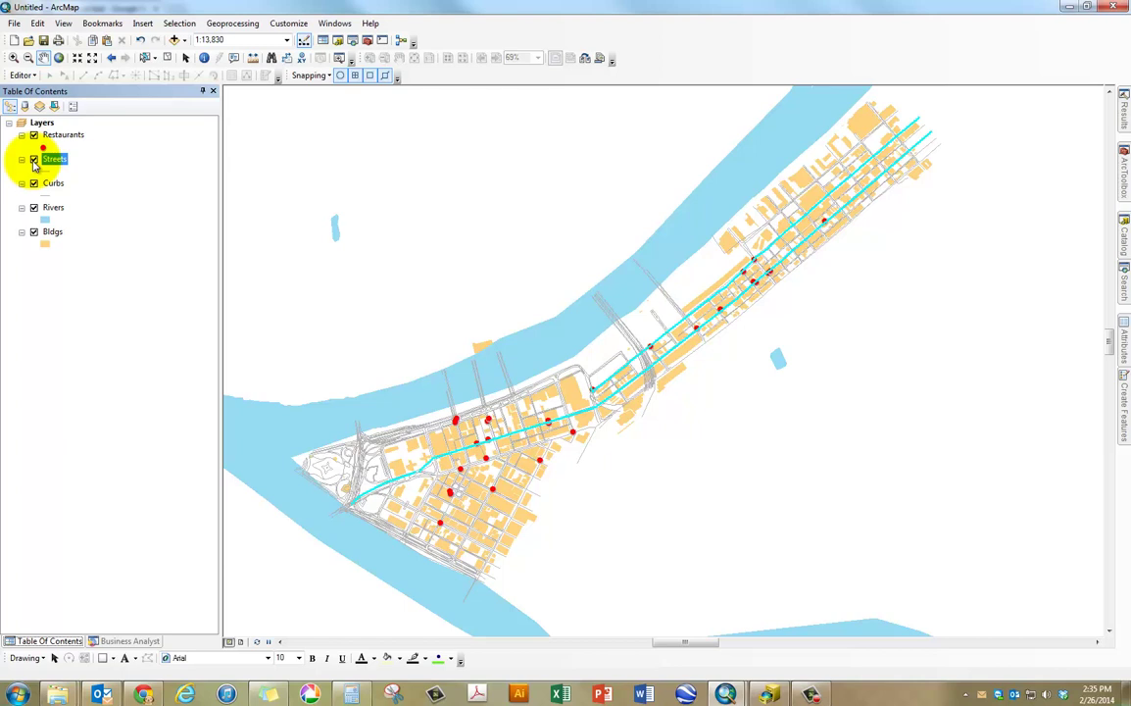
{"action": "left_click", "coordinate": [232, 22]}
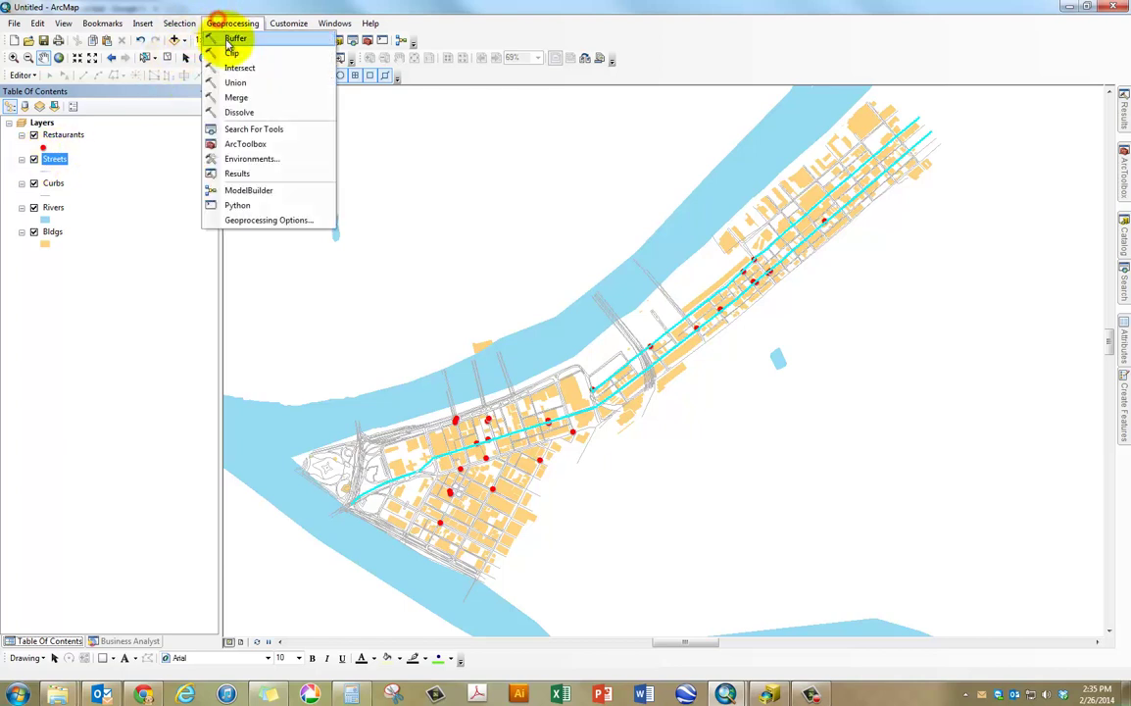
{"action": "left_click", "coordinate": [226, 41]}
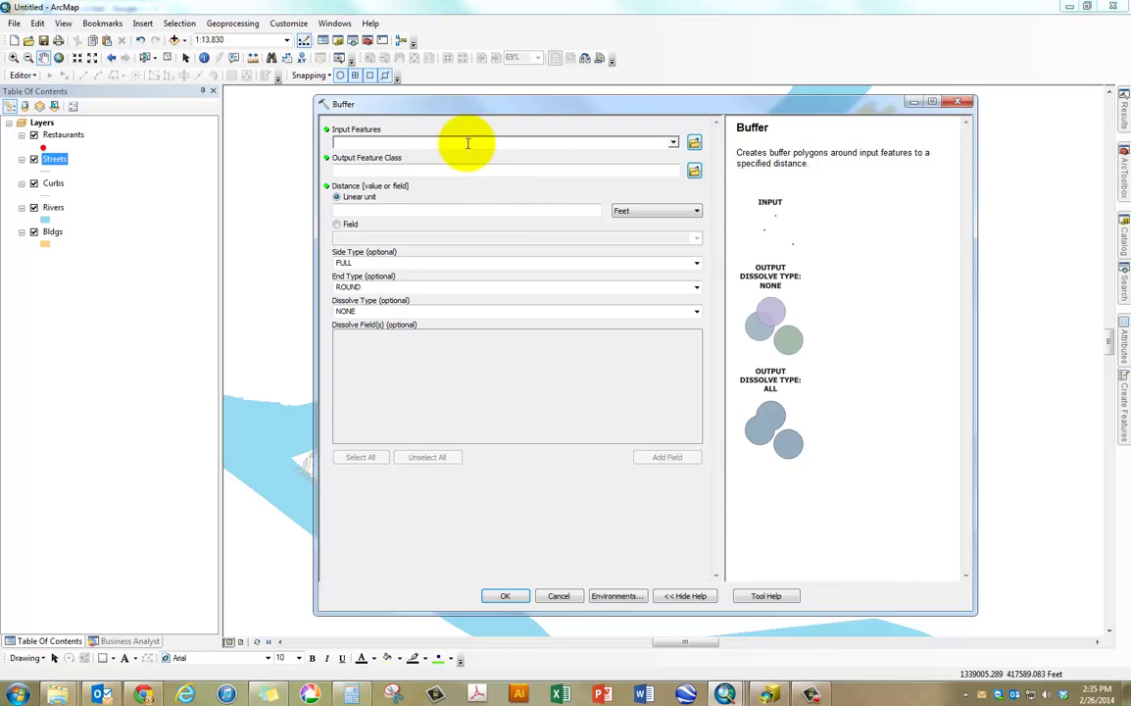
{"action": "left_click", "coordinate": [52, 155]}
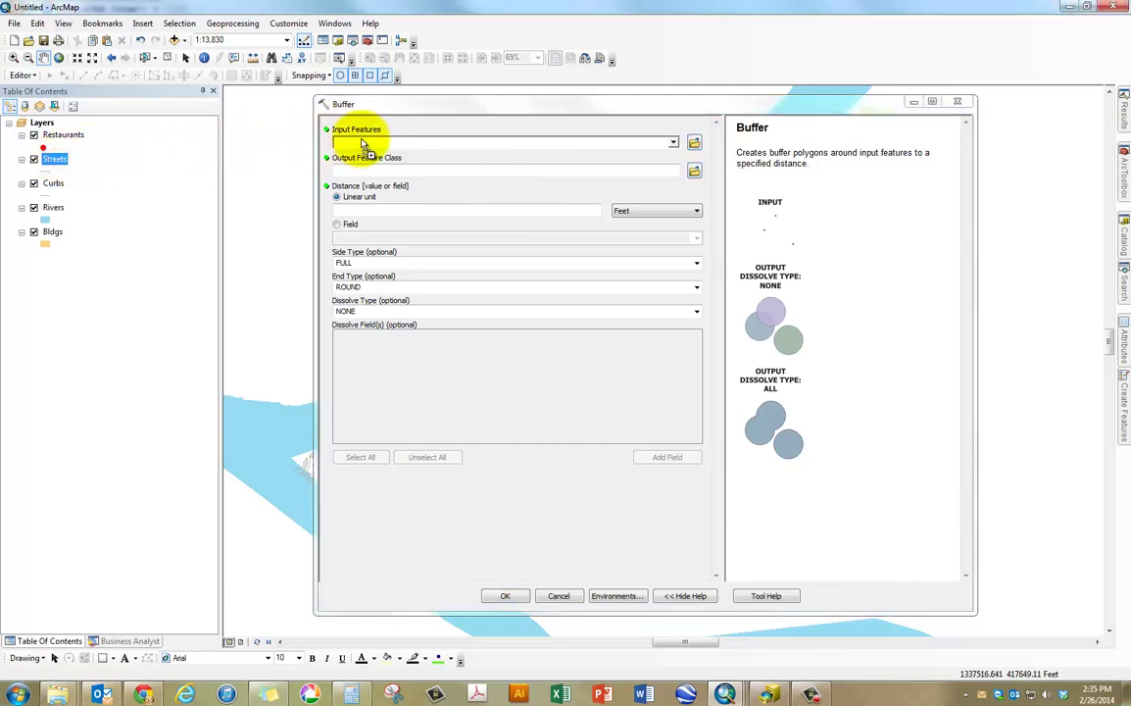
{"action": "left_click_drag", "start_coordinate": [358, 154], "coordinate": [392, 143]}
Step: Set the buffer output to StreetsBuffer in a new Assignment9-2.gdb geodatabase
{"action": "double_click", "coordinate": [620, 172]}
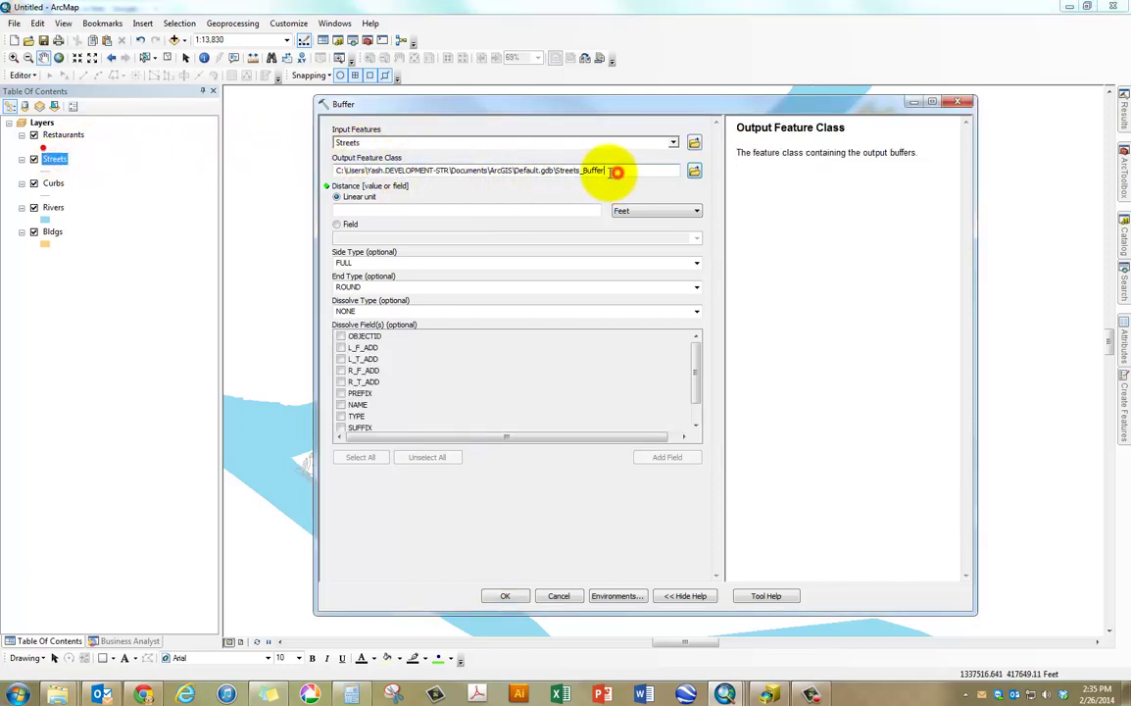
{"action": "left_click", "coordinate": [693, 171]}
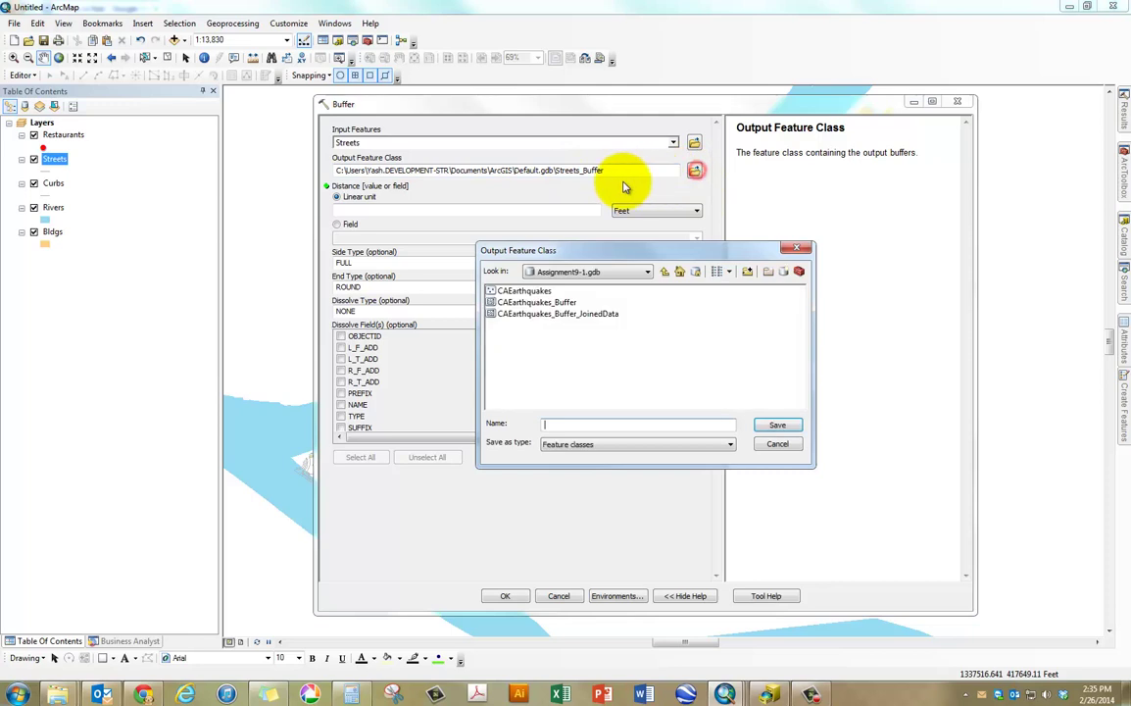
{"action": "left_click", "coordinate": [664, 273]}
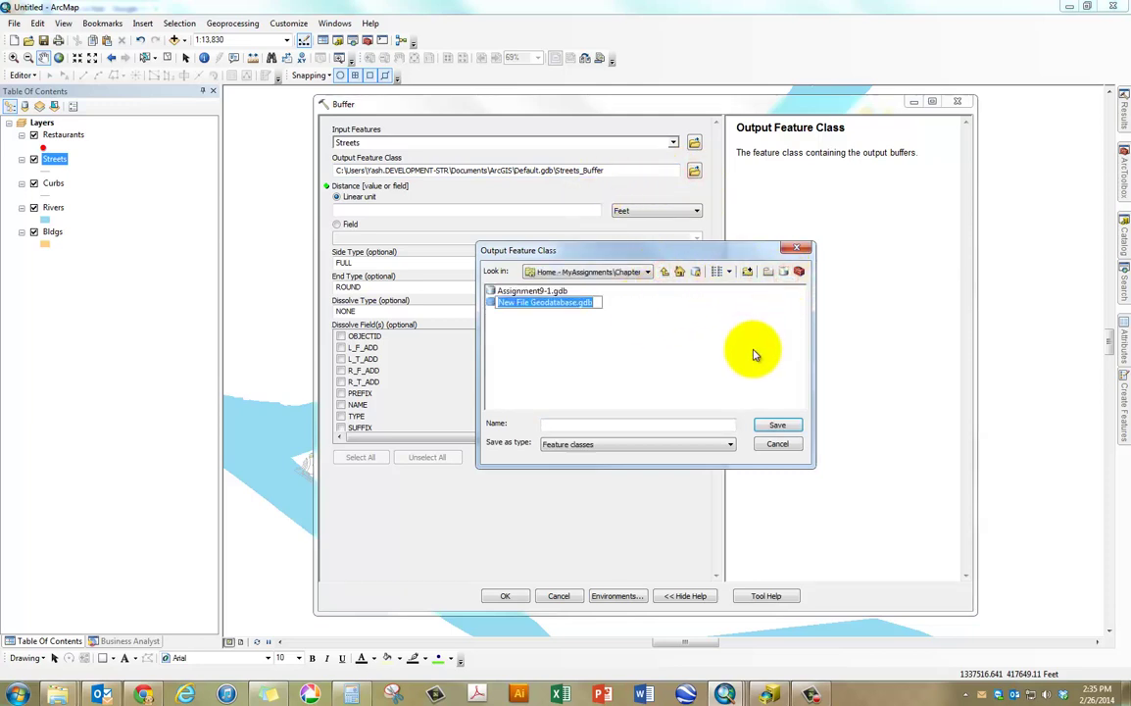
{"action": "type", "text": "Assignment9-2"}
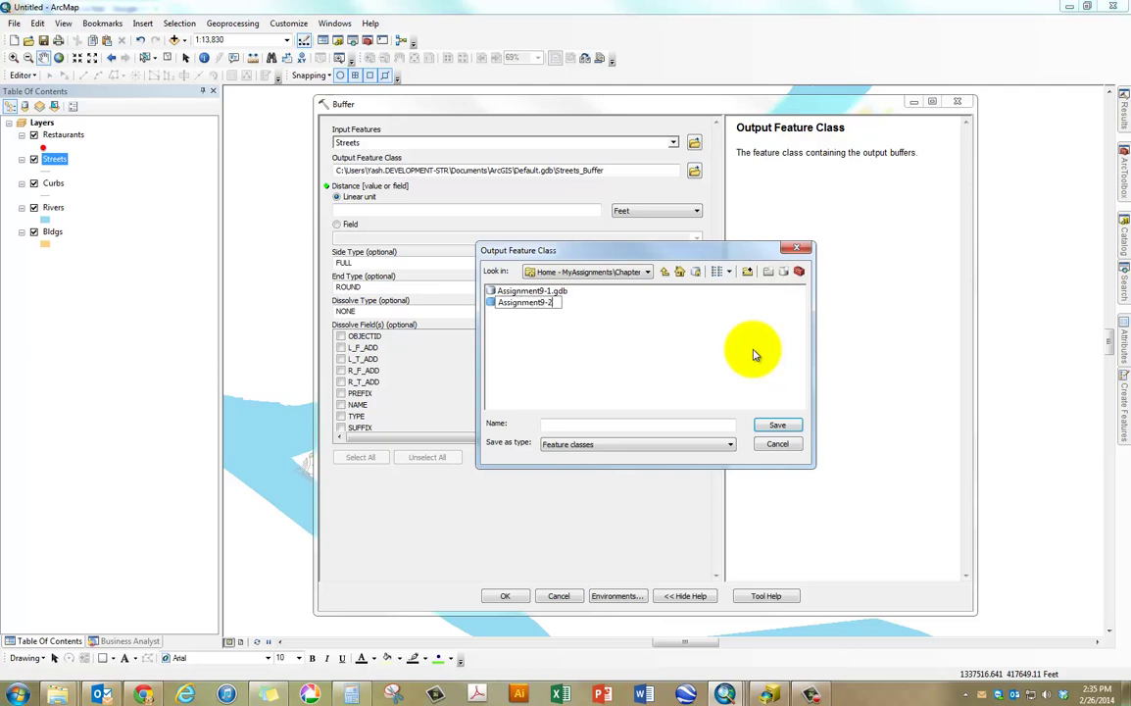
{"action": "key", "text": "Return"}
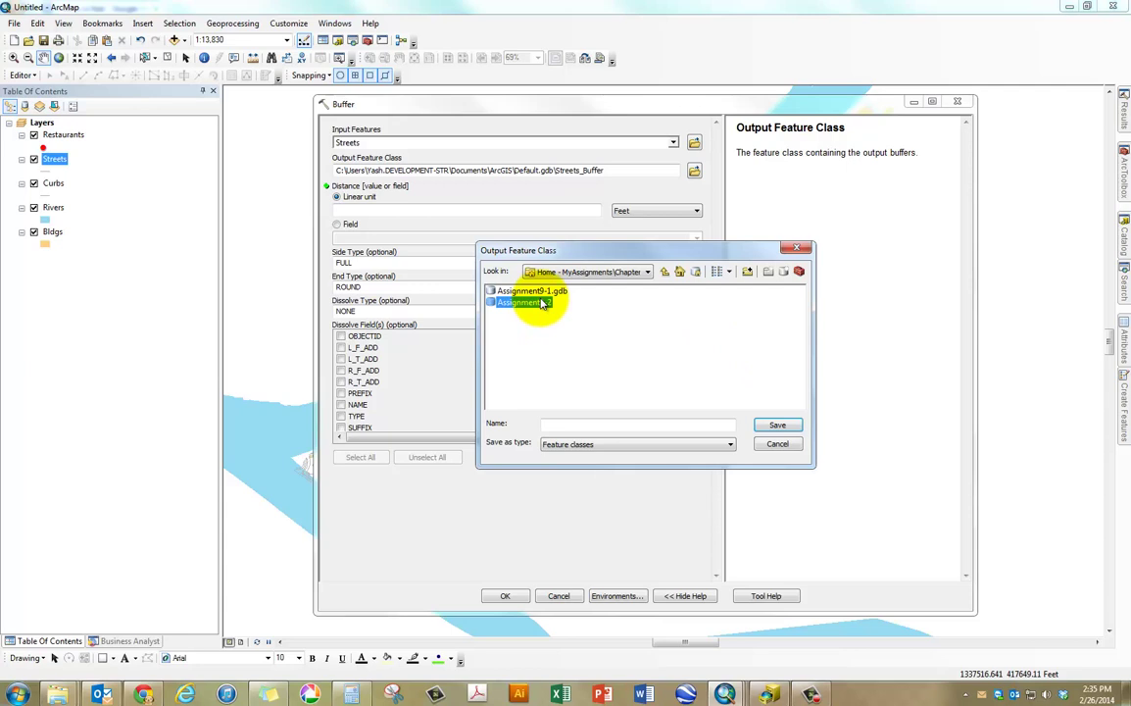
{"action": "double_click", "coordinate": [540, 304]}
{"action": "left_click", "coordinate": [556, 424]}
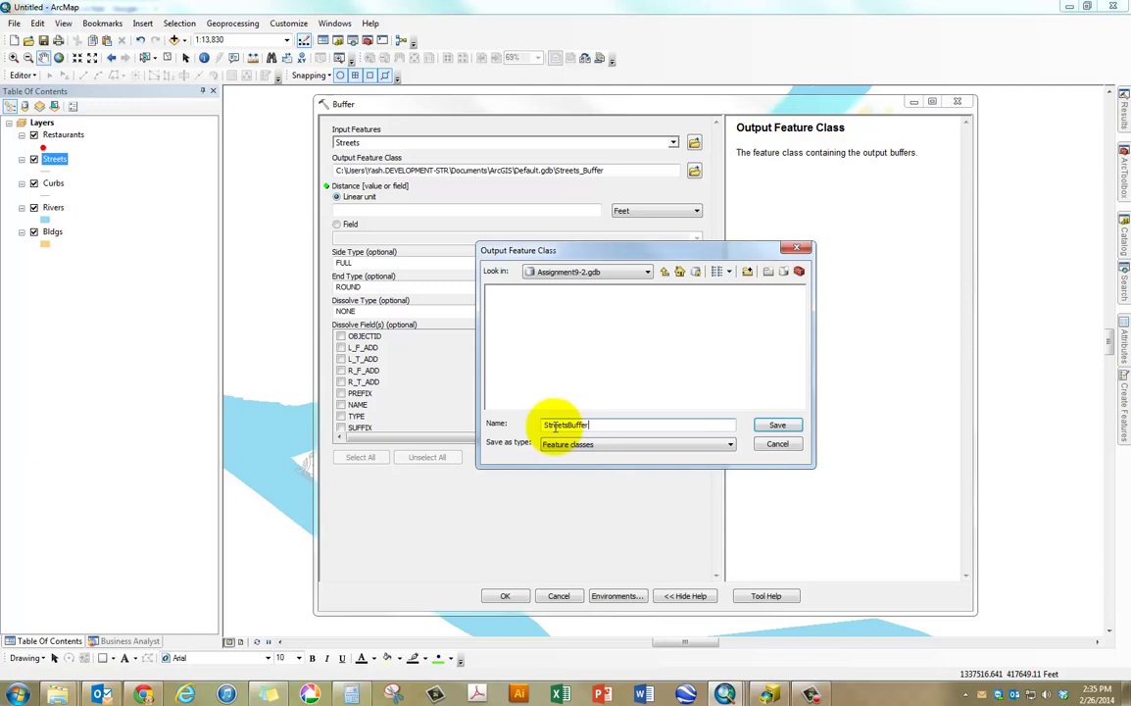
{"action": "key", "text": "Return"}
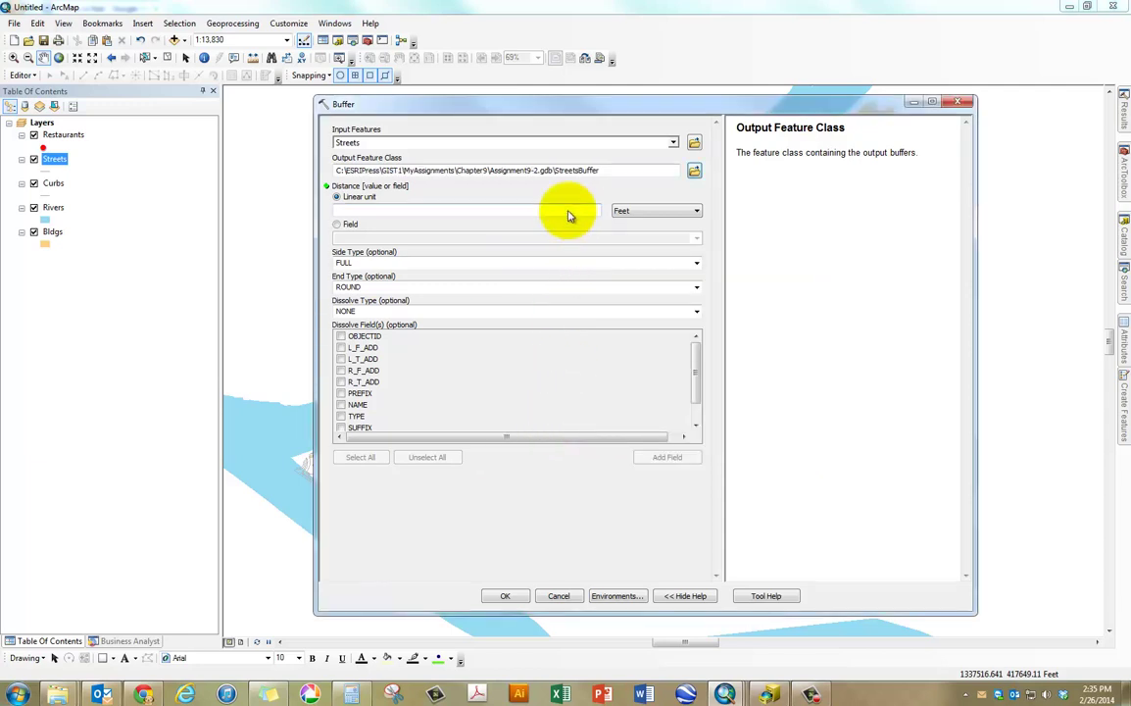
Step: Use a 528-foot buffer distance with dissolve type ALL and run it
{"action": "left_click", "coordinate": [554, 212]}
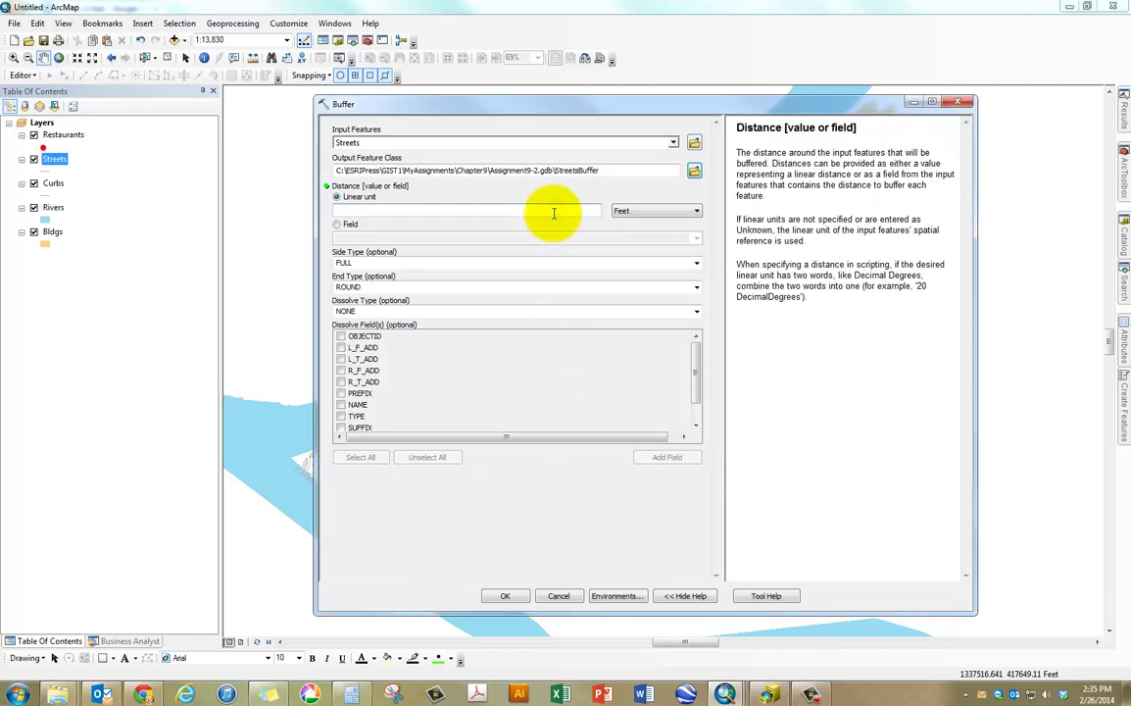
{"action": "type", "text": "528"}
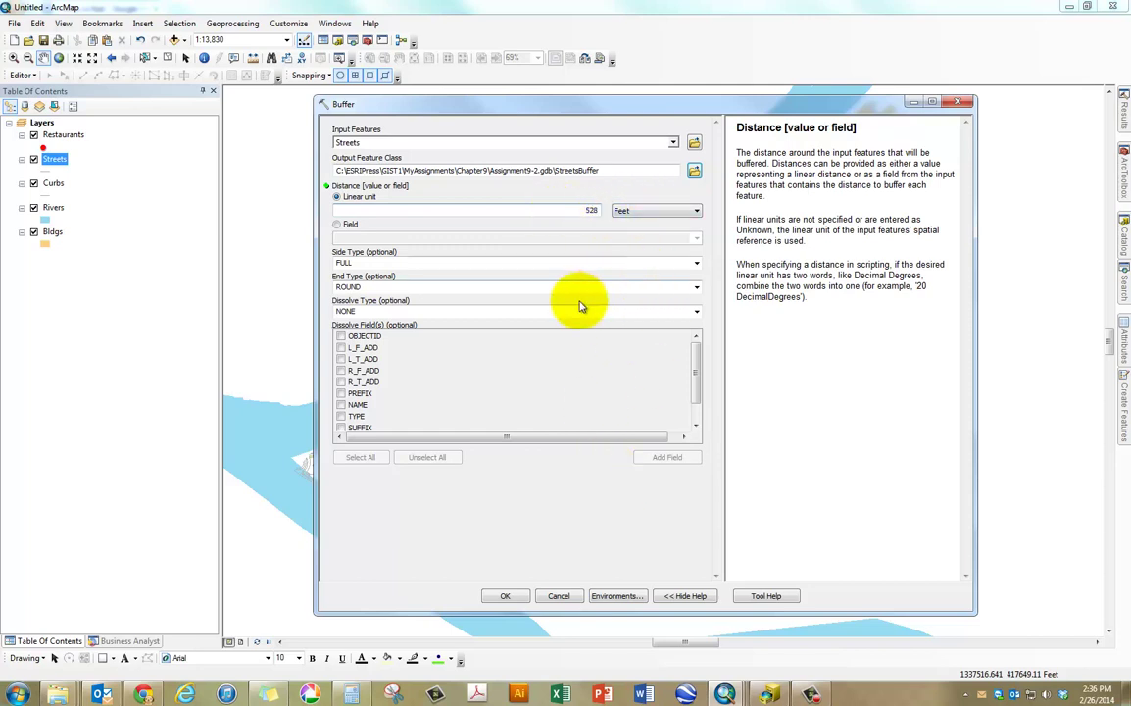
{"action": "left_click", "coordinate": [411, 310]}
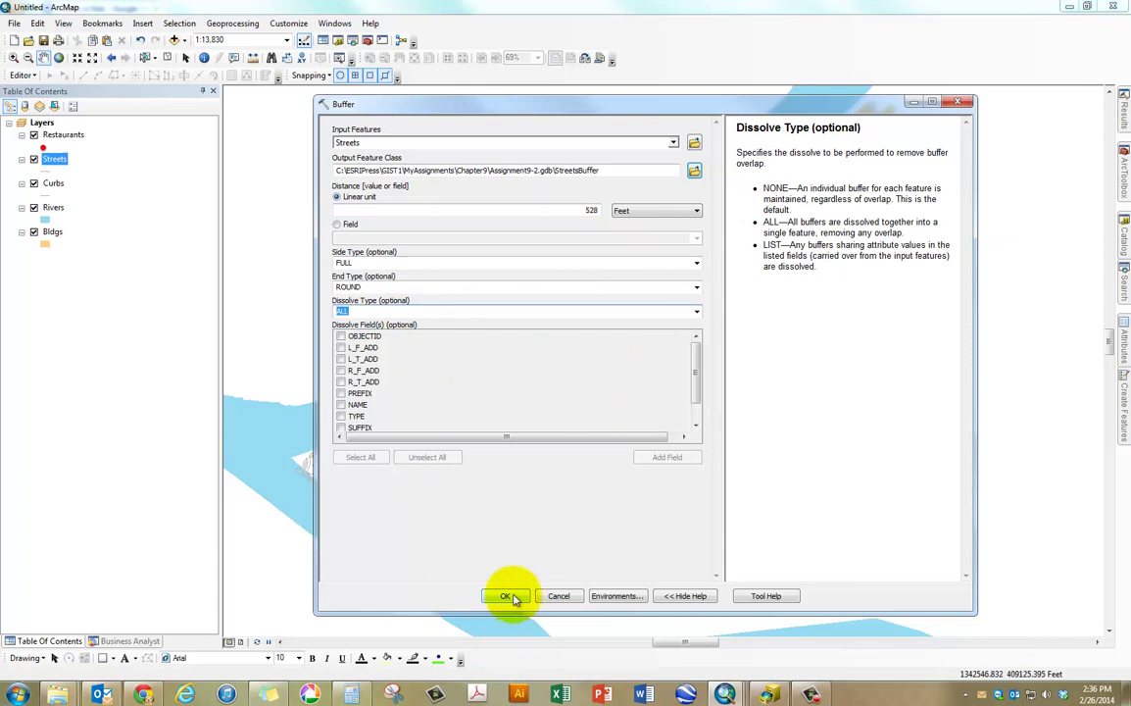
{"action": "left_click", "coordinate": [507, 596]}
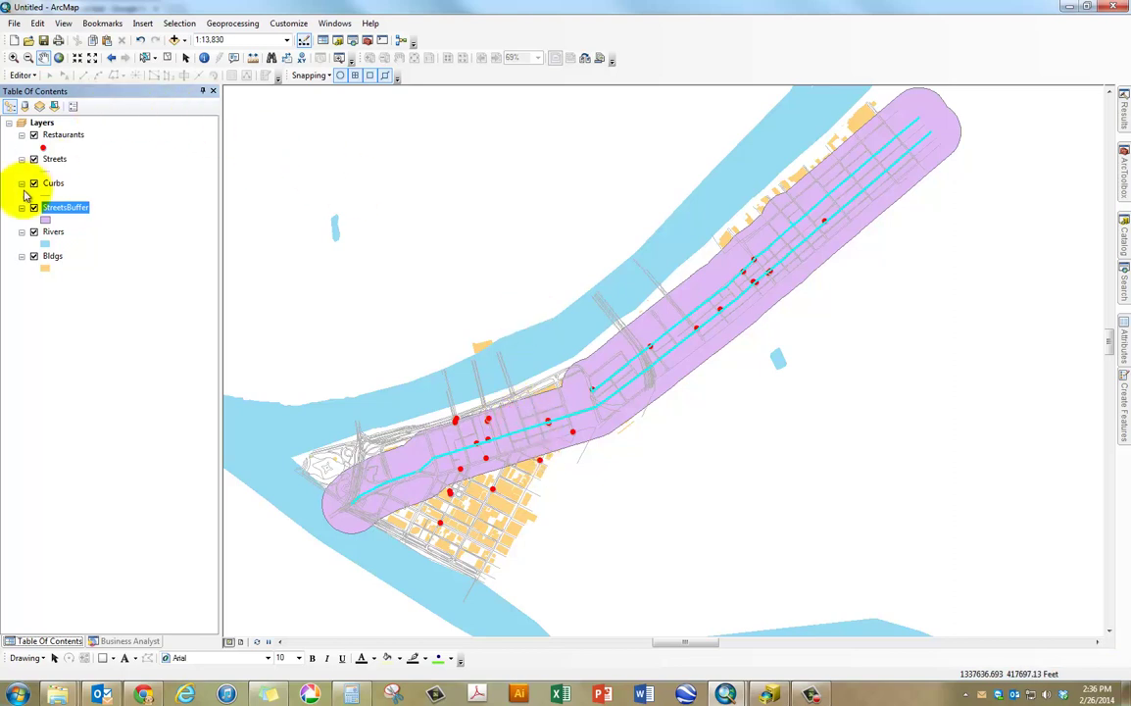
Step: Load the Restaurants layer as the input of the Buffer tool
{"action": "left_click", "coordinate": [51, 183]}
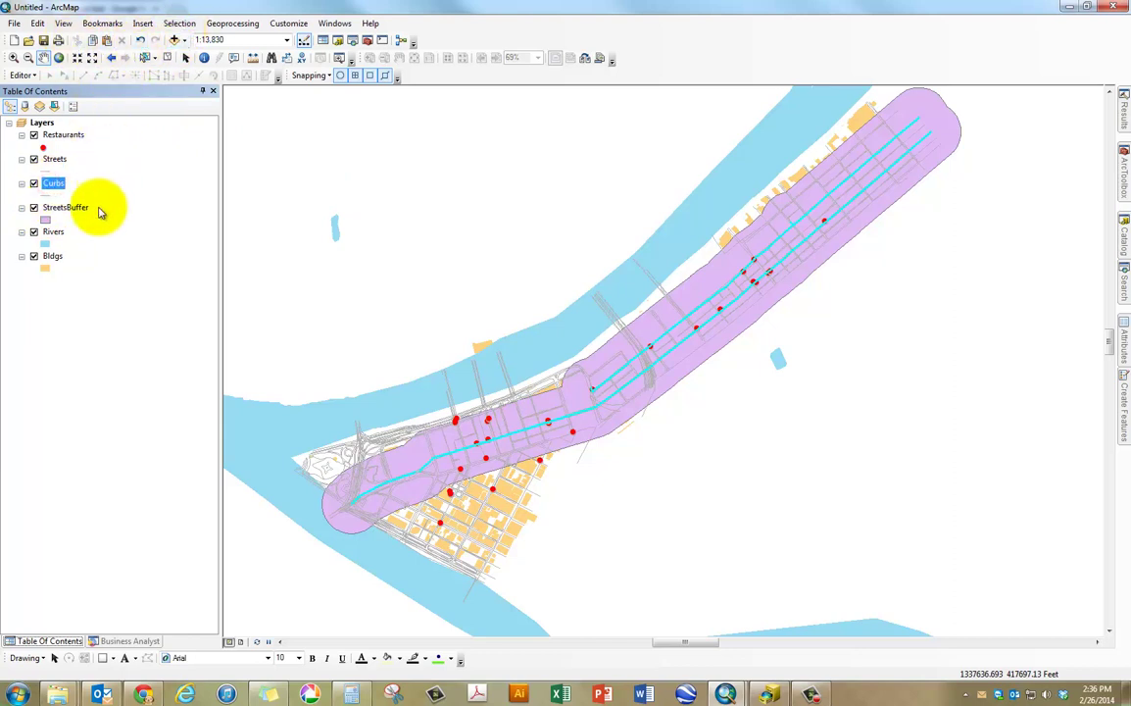
{"action": "left_click", "coordinate": [57, 137]}
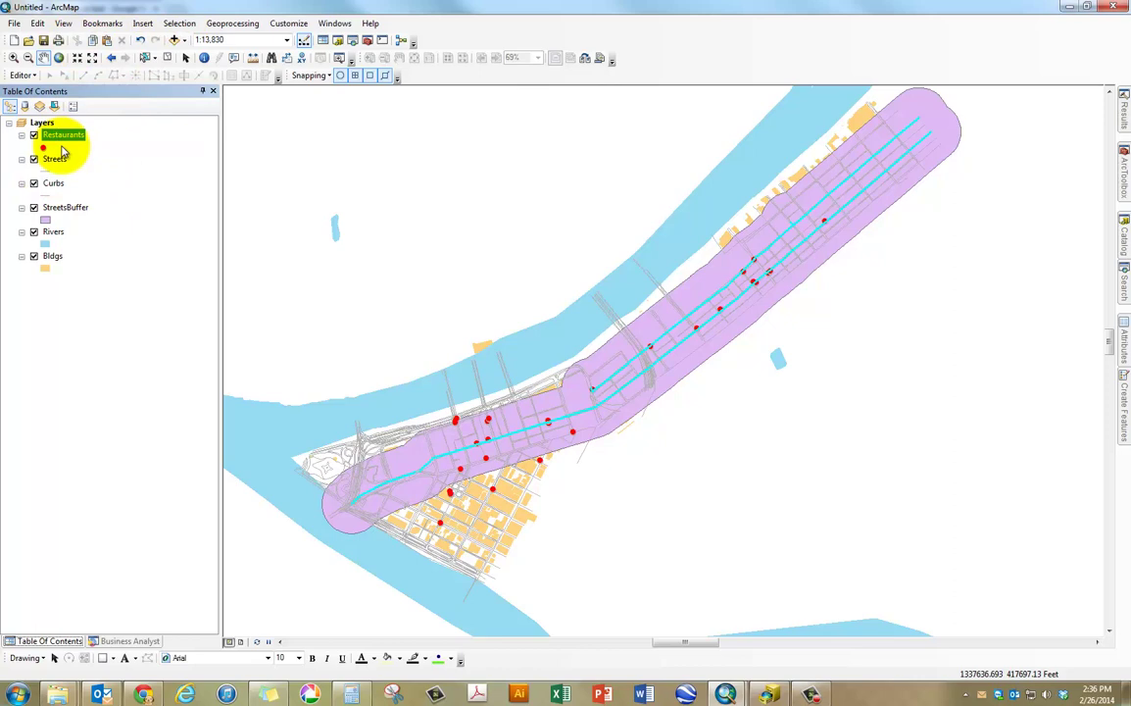
{"action": "left_click", "coordinate": [226, 24]}
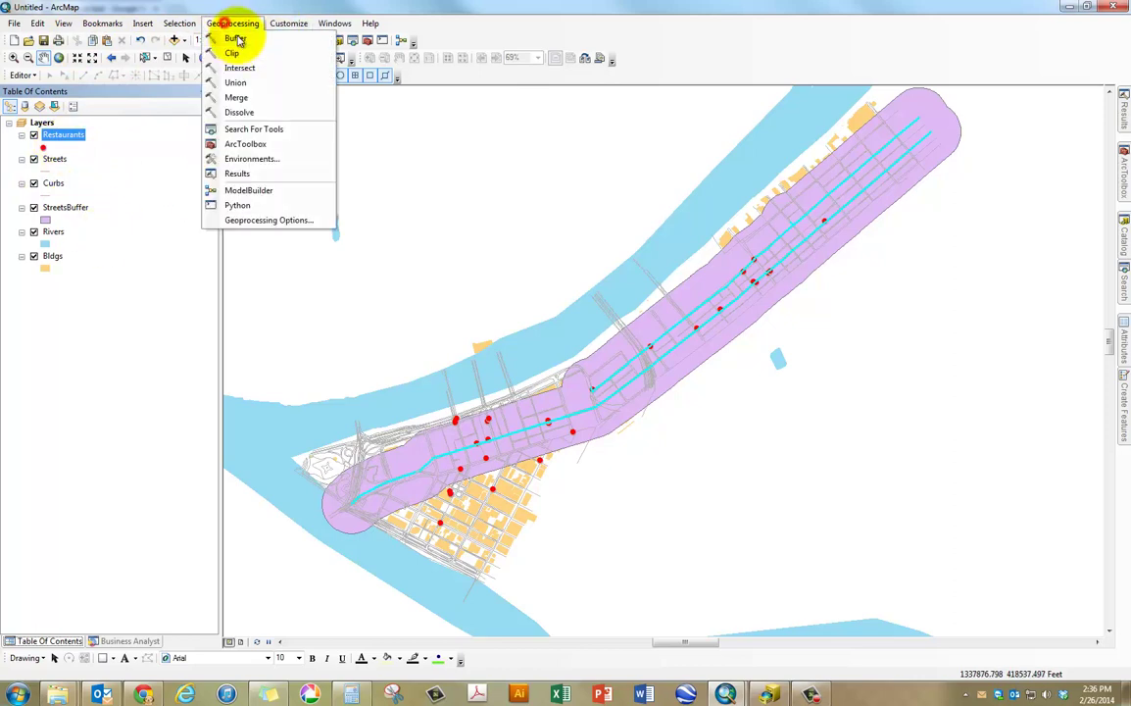
{"action": "left_click", "coordinate": [235, 39]}
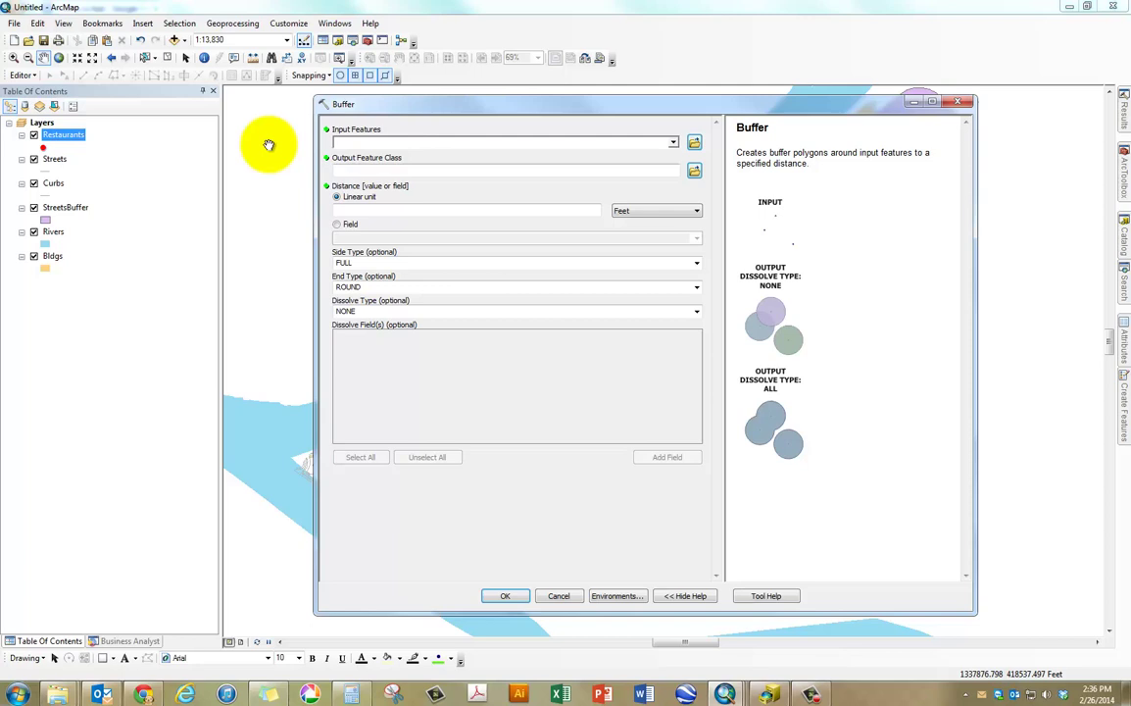
{"action": "left_click_drag", "start_coordinate": [69, 135], "coordinate": [356, 144]}
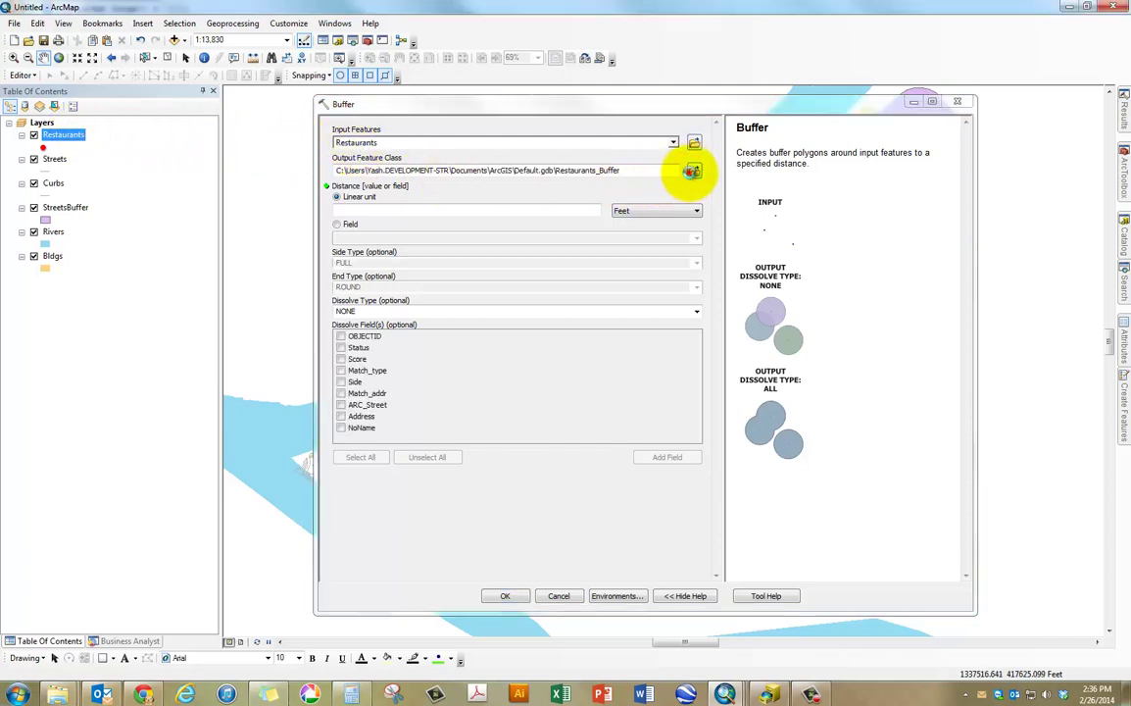
Step: Save the buffer output as Restaurants_Buffer in Assignment9-2.gdb
{"action": "left_click", "coordinate": [692, 171]}
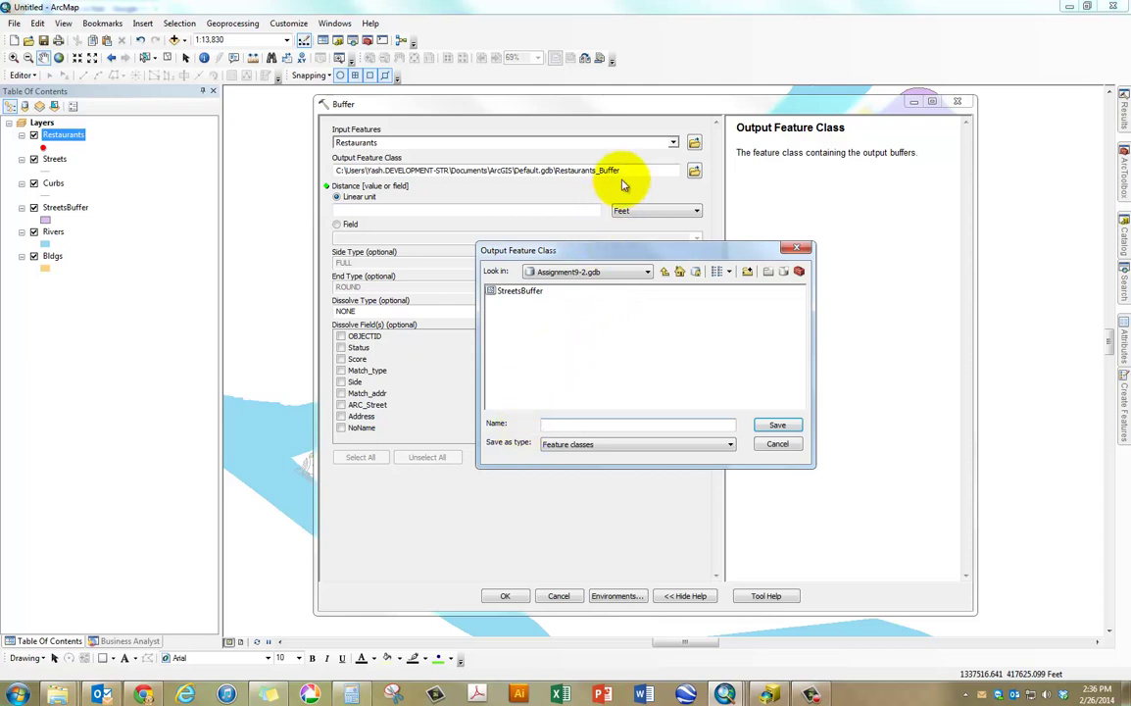
{"action": "left_click", "coordinate": [773, 444]}
{"action": "left_click", "coordinate": [556, 170]}
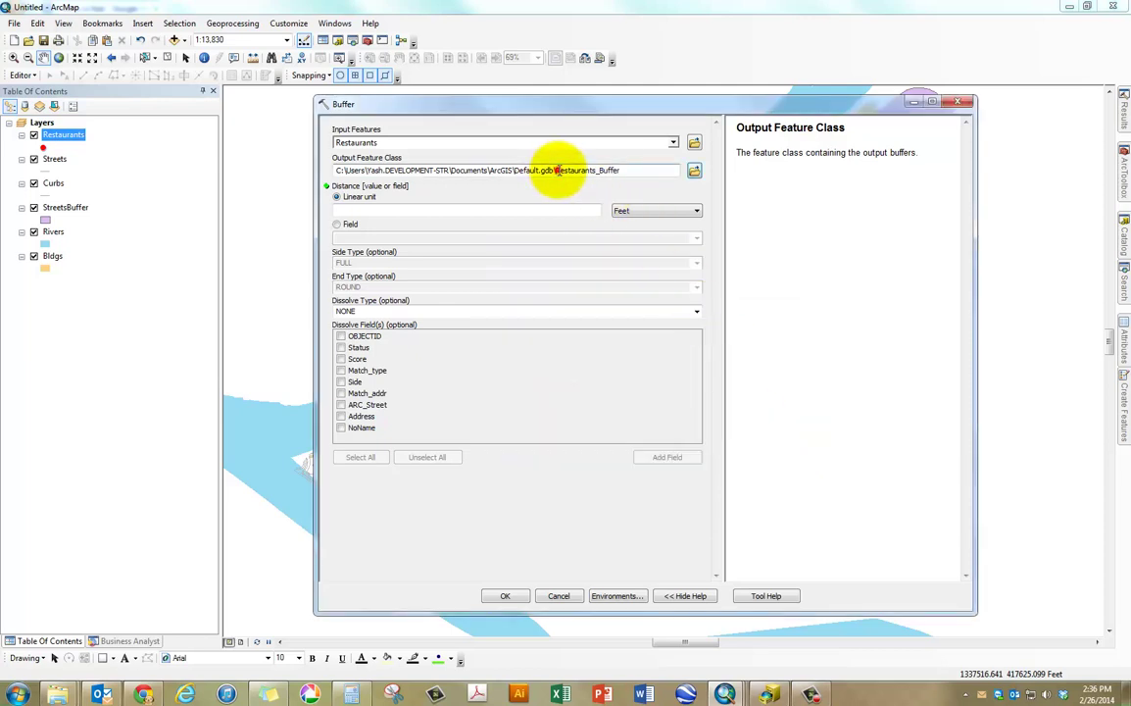
{"action": "left_click_drag", "start_coordinate": [556, 170], "coordinate": [662, 174]}
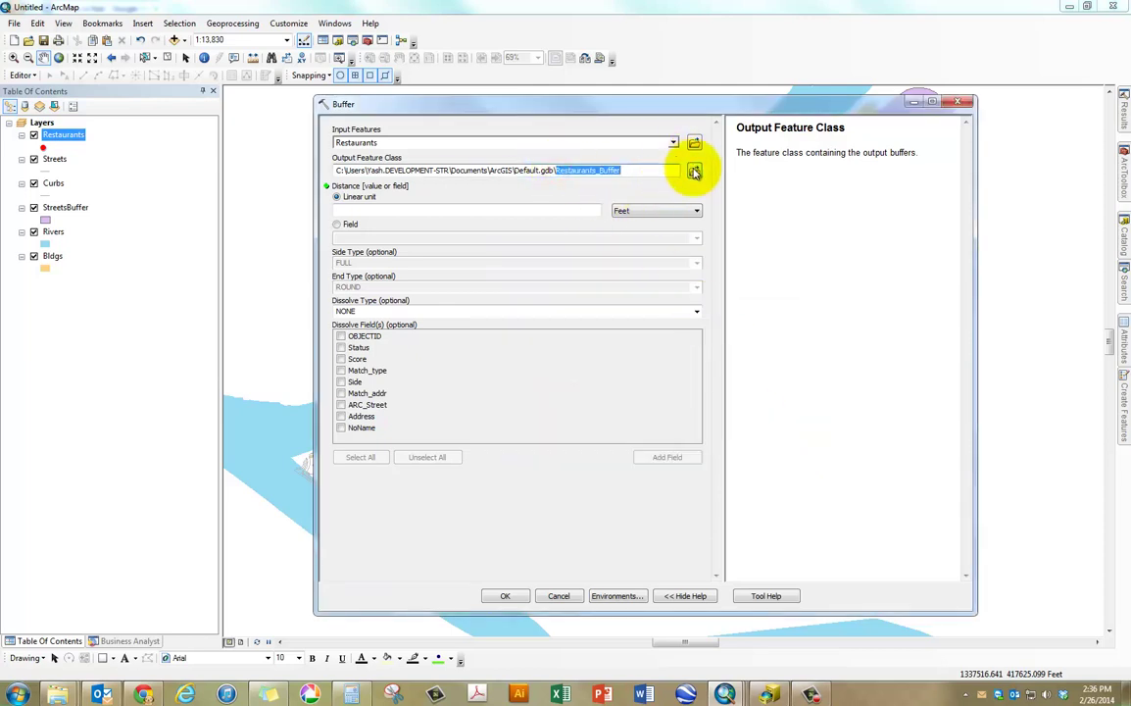
{"action": "left_click", "coordinate": [694, 172]}
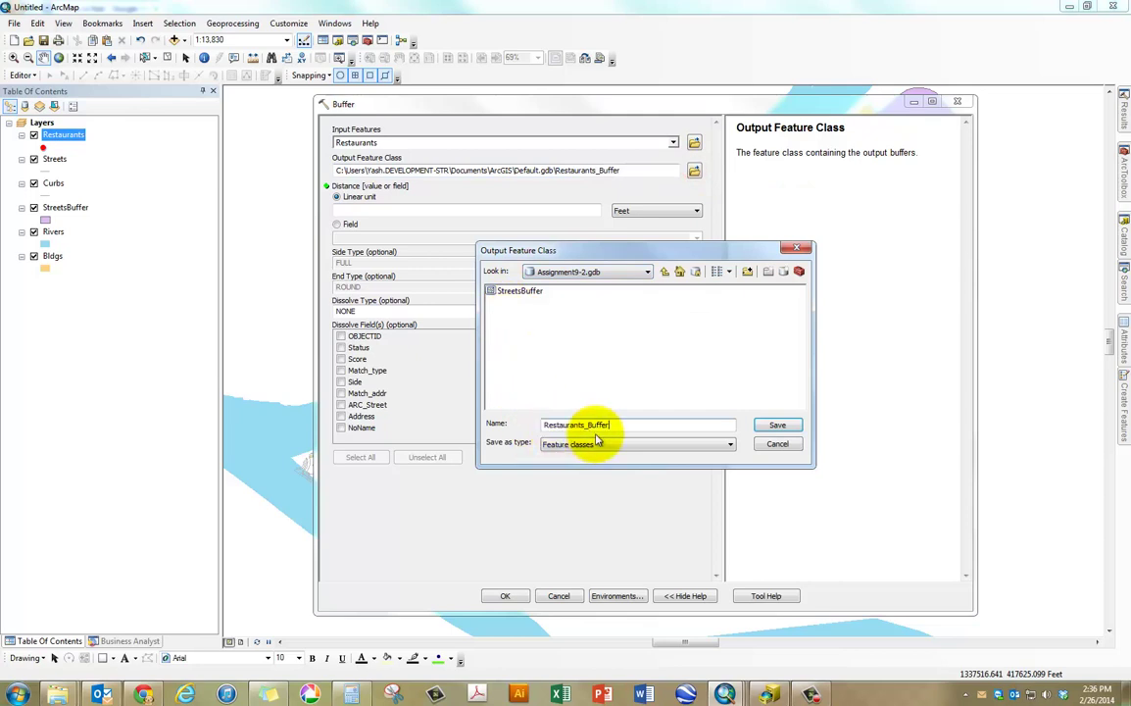
{"action": "left_click", "coordinate": [778, 425]}
Step: Use a 528-foot distance with dissolve type ALL and run the Restaurants buffer
{"action": "left_click", "coordinate": [519, 210]}
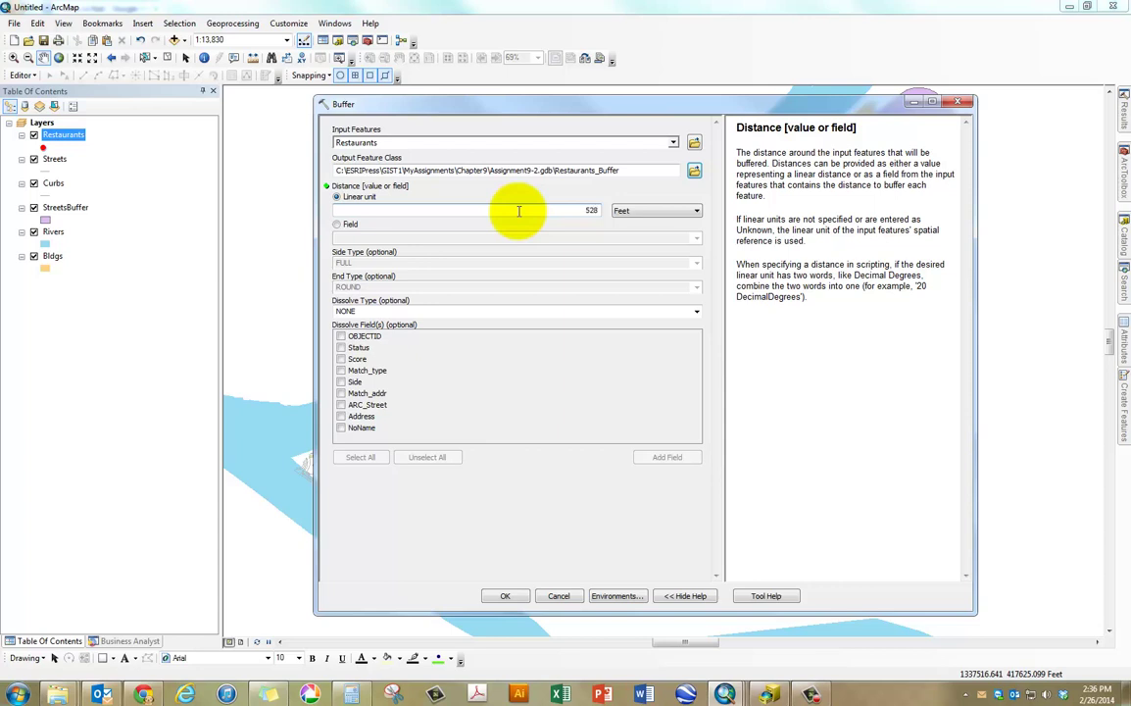
{"action": "left_click", "coordinate": [421, 311]}
{"action": "key", "text": "Down"}
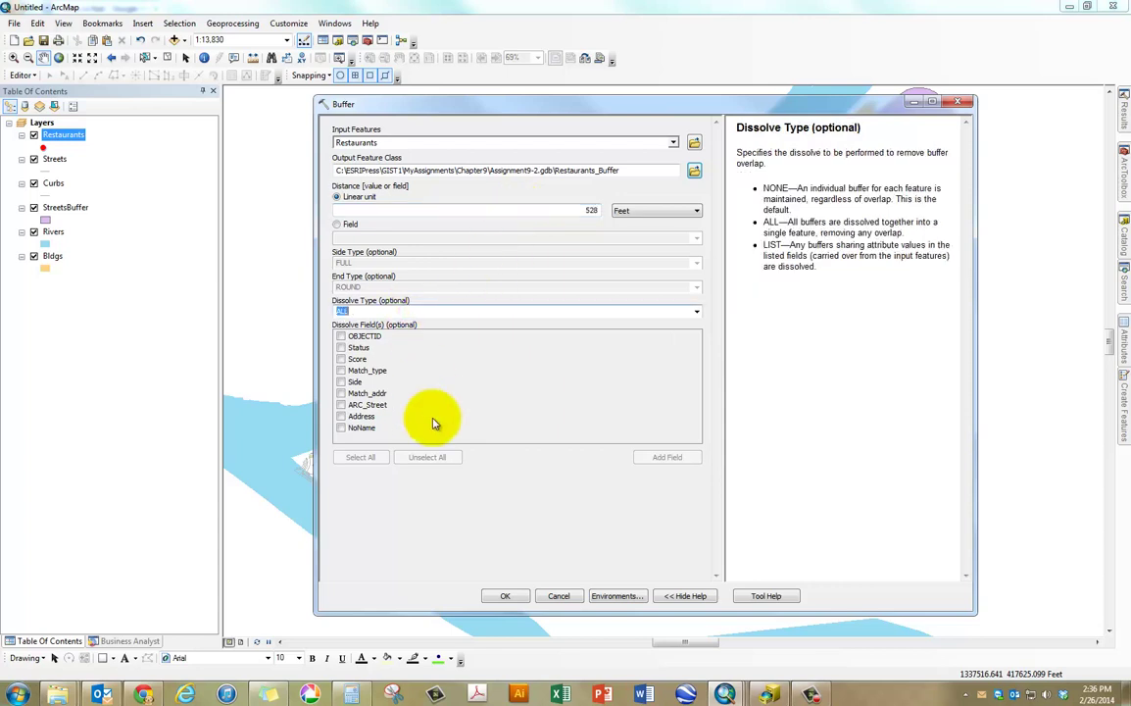
{"action": "left_click", "coordinate": [505, 596]}
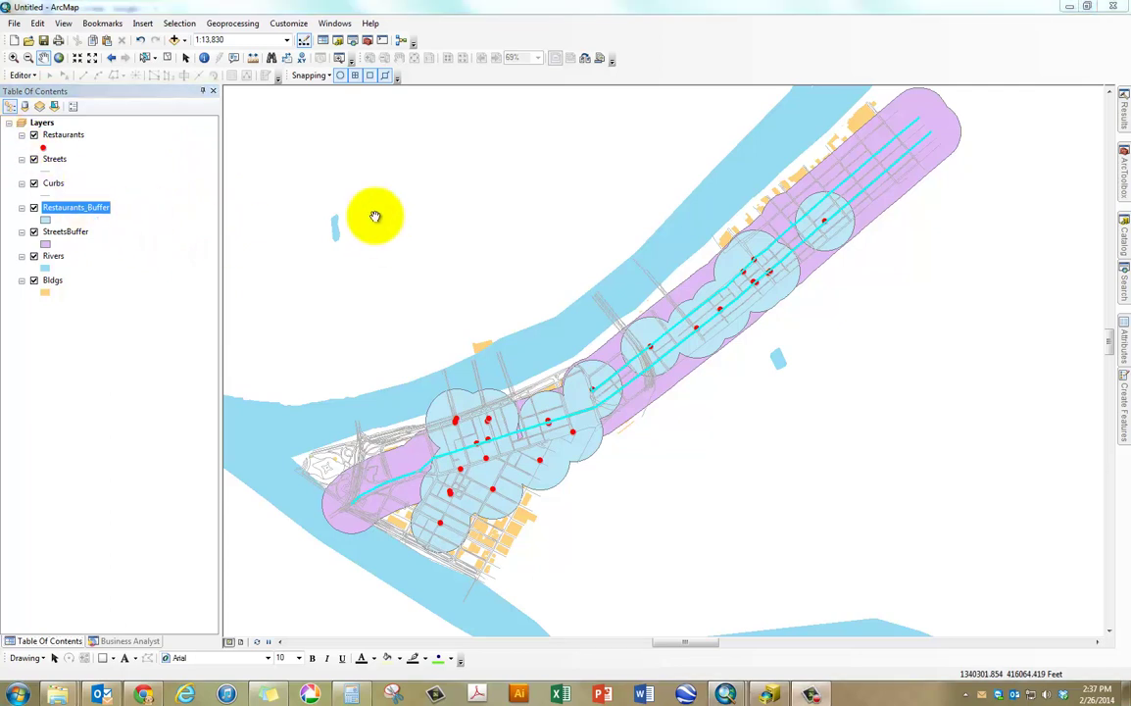
Step: Search for and open the Union geoprocessing tool
{"action": "left_click", "coordinate": [1125, 284]}
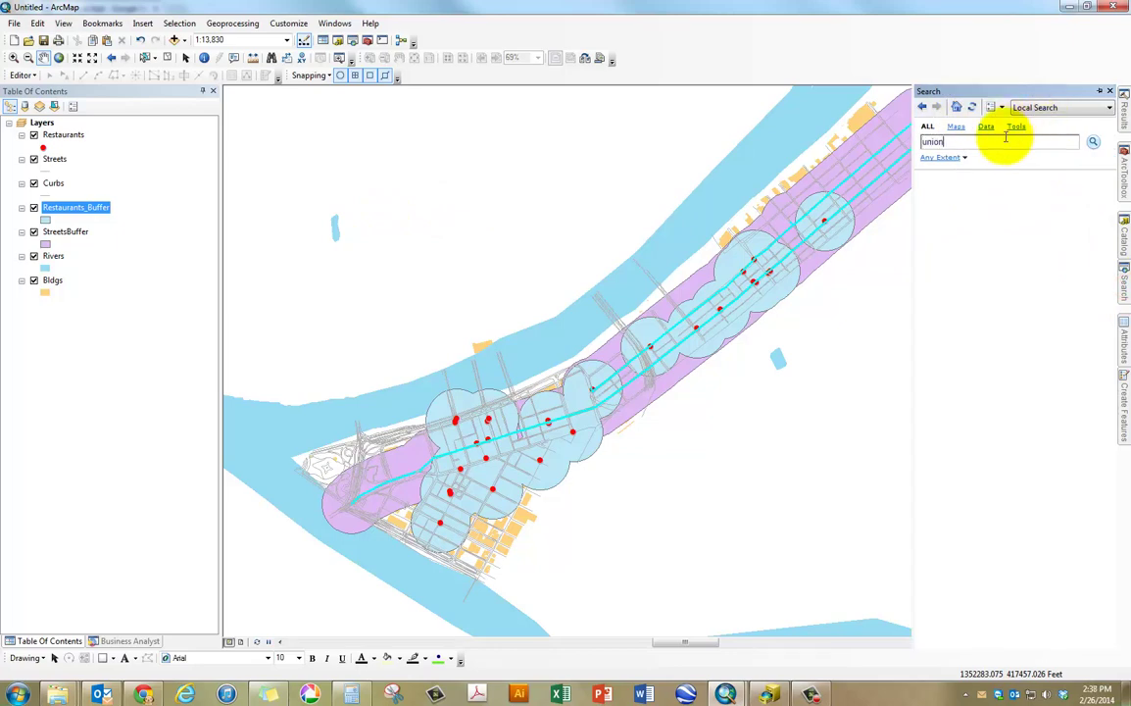
{"action": "key", "text": "Return"}
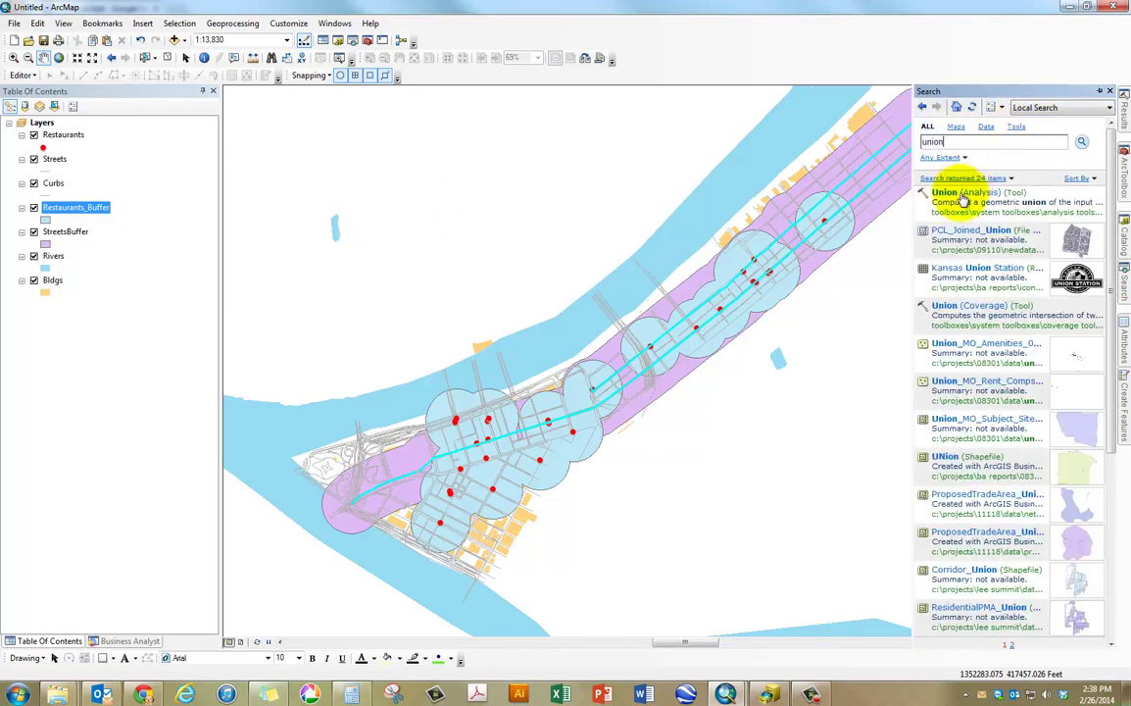
{"action": "left_click", "coordinate": [965, 194]}
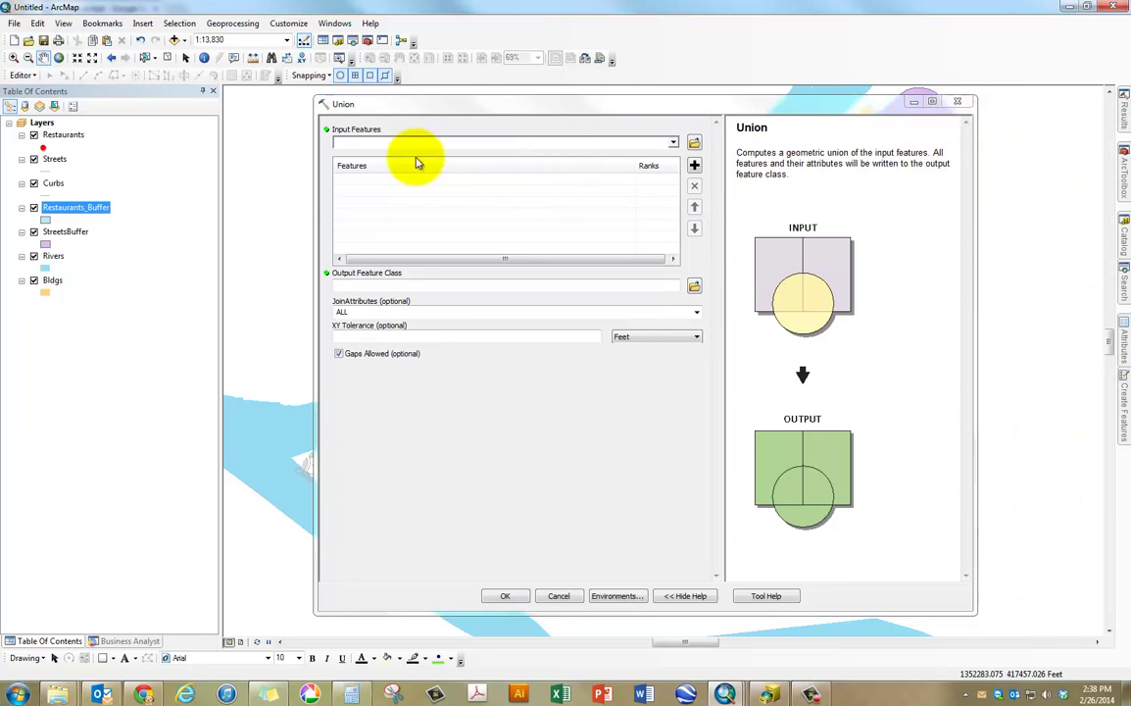
Step: Union Restaurants_Buffer and StreetsBuffer into a new PedShed output layer
{"action": "left_click_drag", "start_coordinate": [81, 204], "coordinate": [331, 200]}
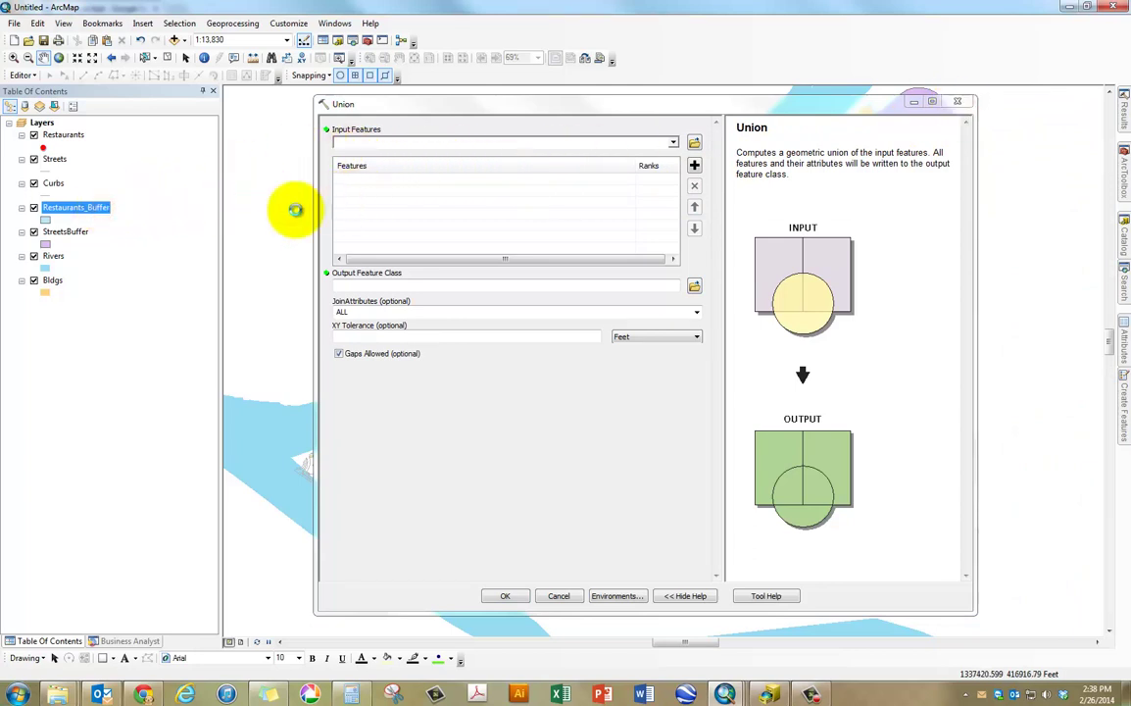
{"action": "left_click_drag", "start_coordinate": [76, 234], "coordinate": [355, 220]}
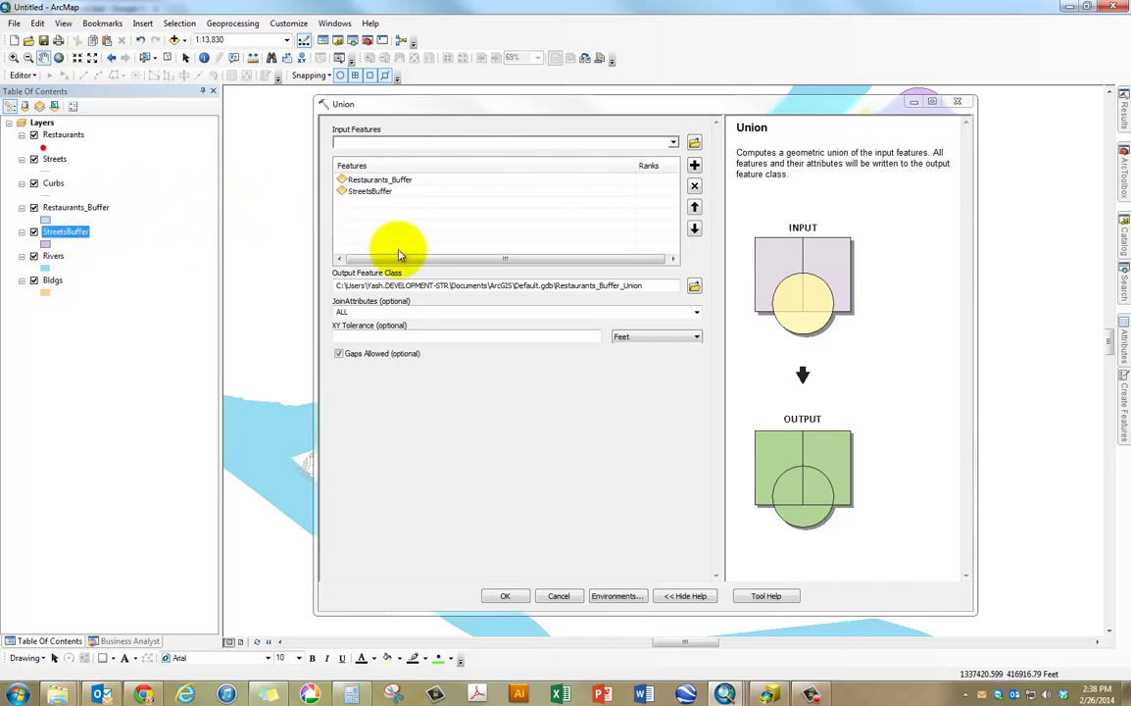
{"action": "left_click", "coordinate": [694, 285]}
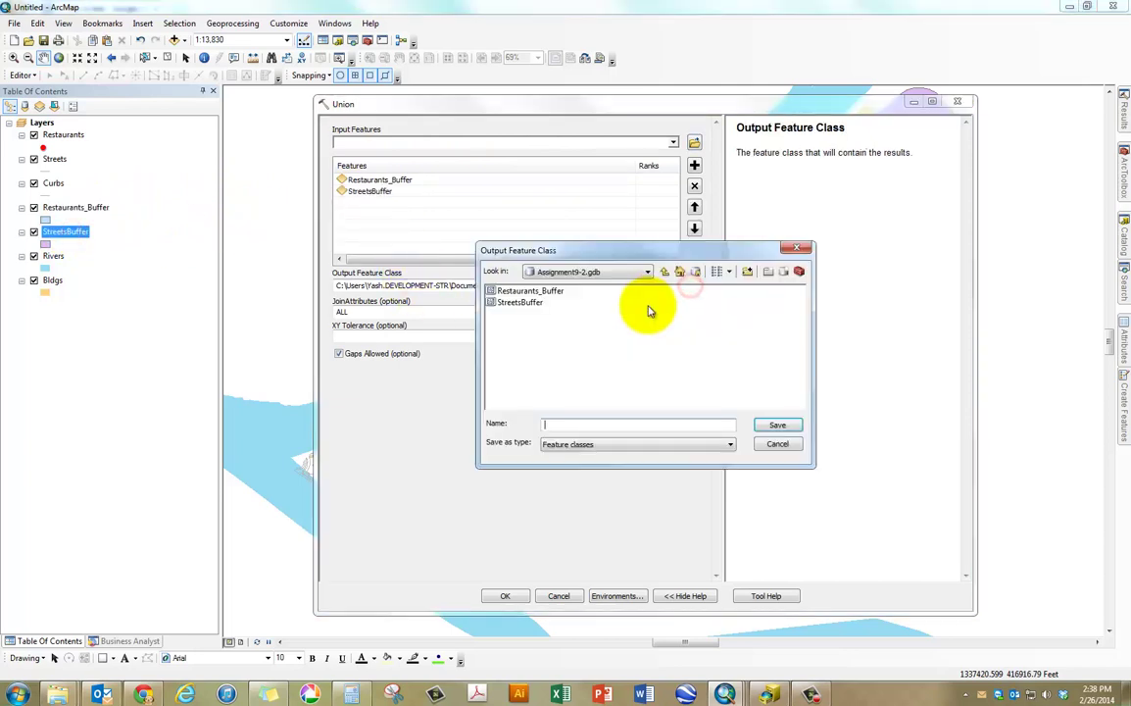
{"action": "left_click", "coordinate": [777, 445]}
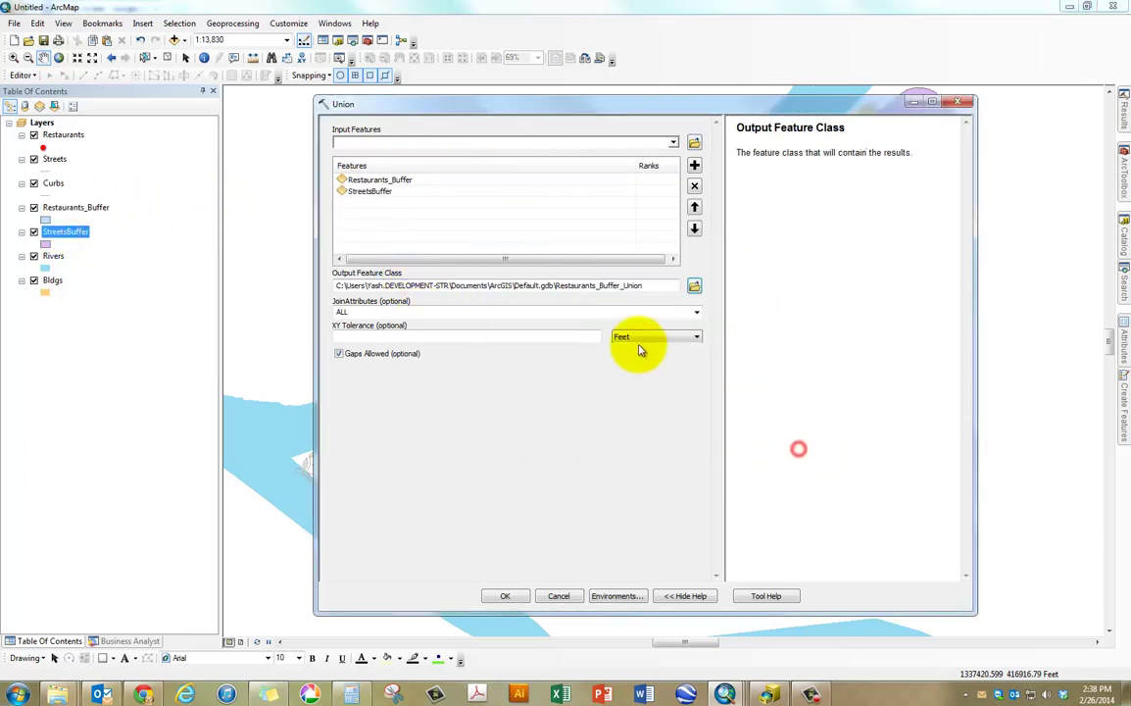
{"action": "left_click", "coordinate": [695, 285]}
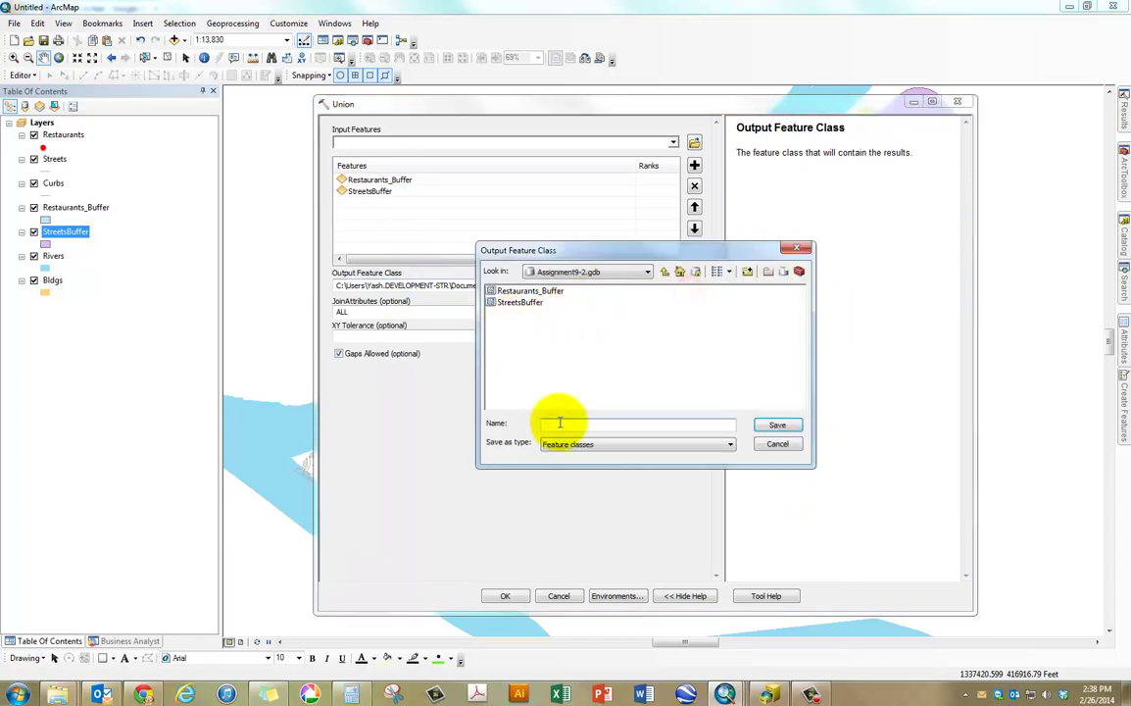
{"action": "type", "text": "Pedestr"}
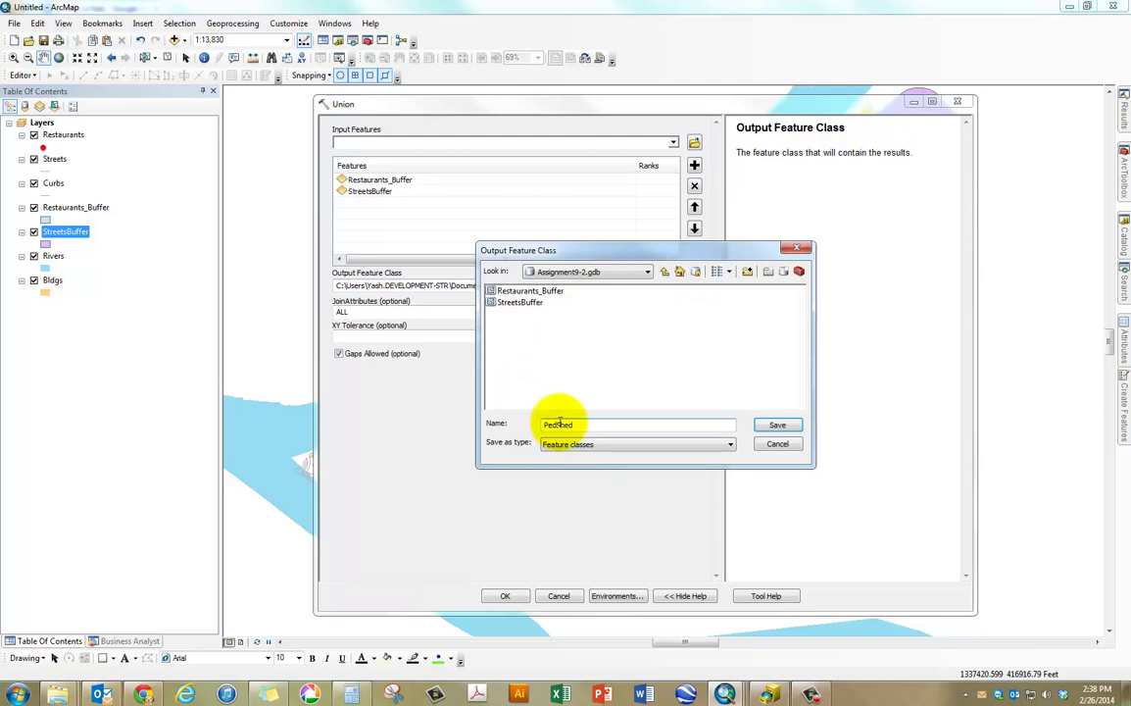
{"action": "key", "text": "Return"}
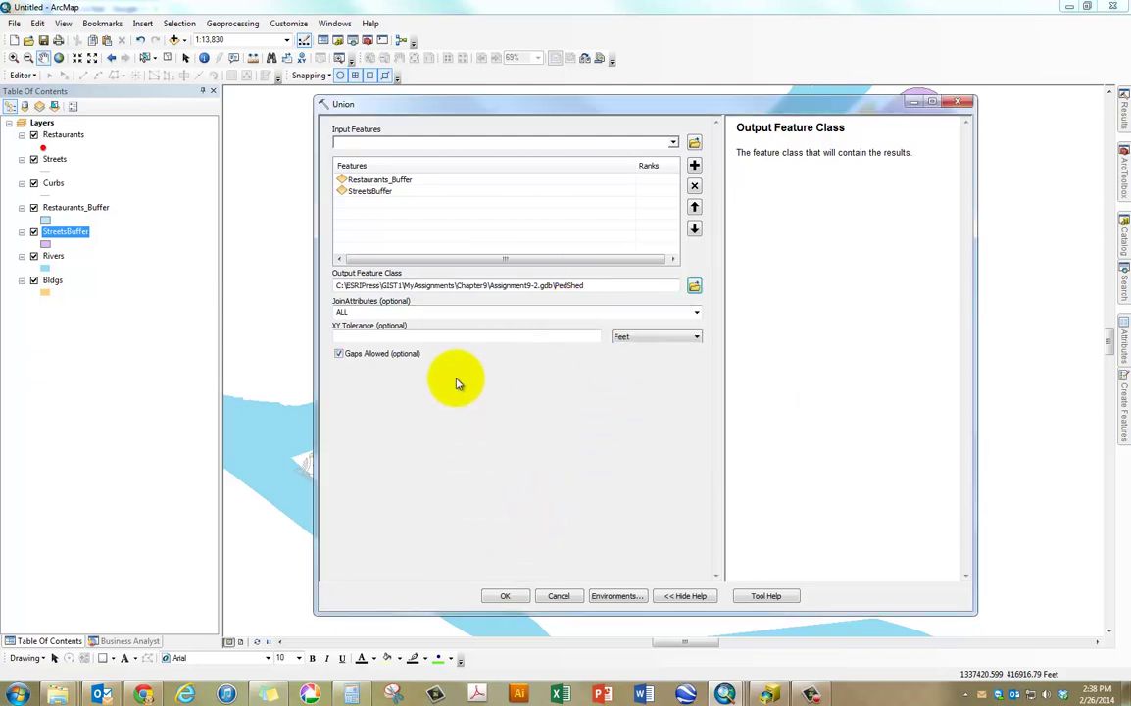
{"action": "left_click", "coordinate": [504, 596]}
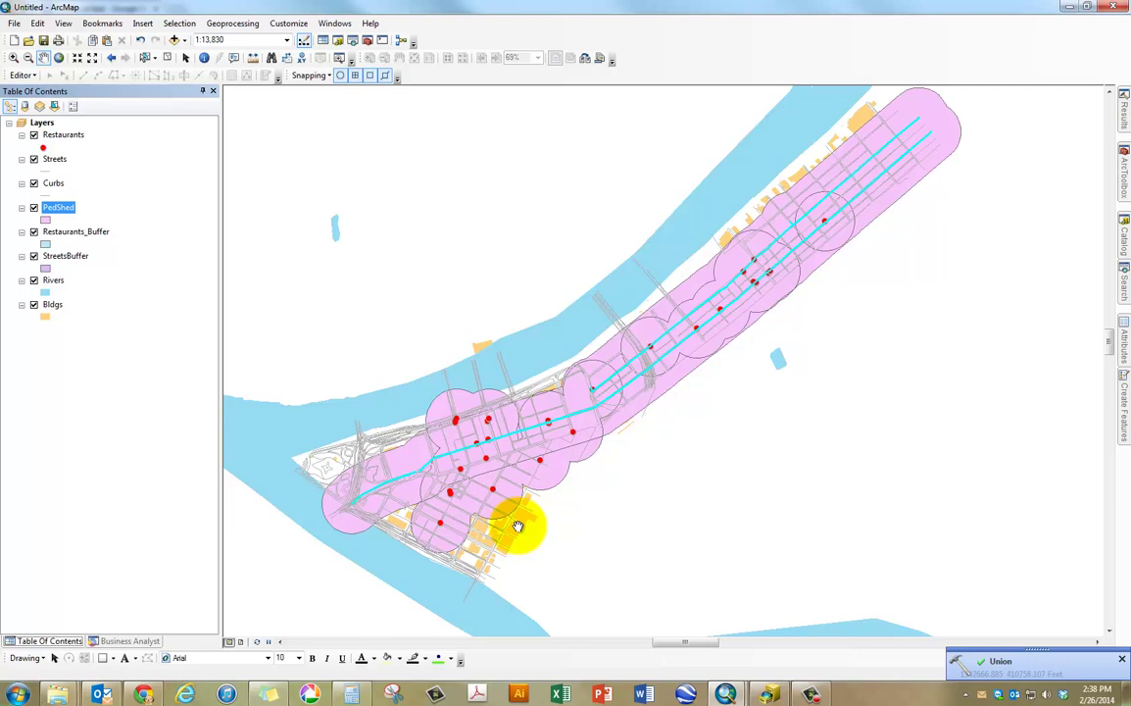
Step: Hide Restaurants_Buffer and StreetsBuffer and give PedShed a green fill symbol
{"action": "left_click", "coordinate": [34, 232]}
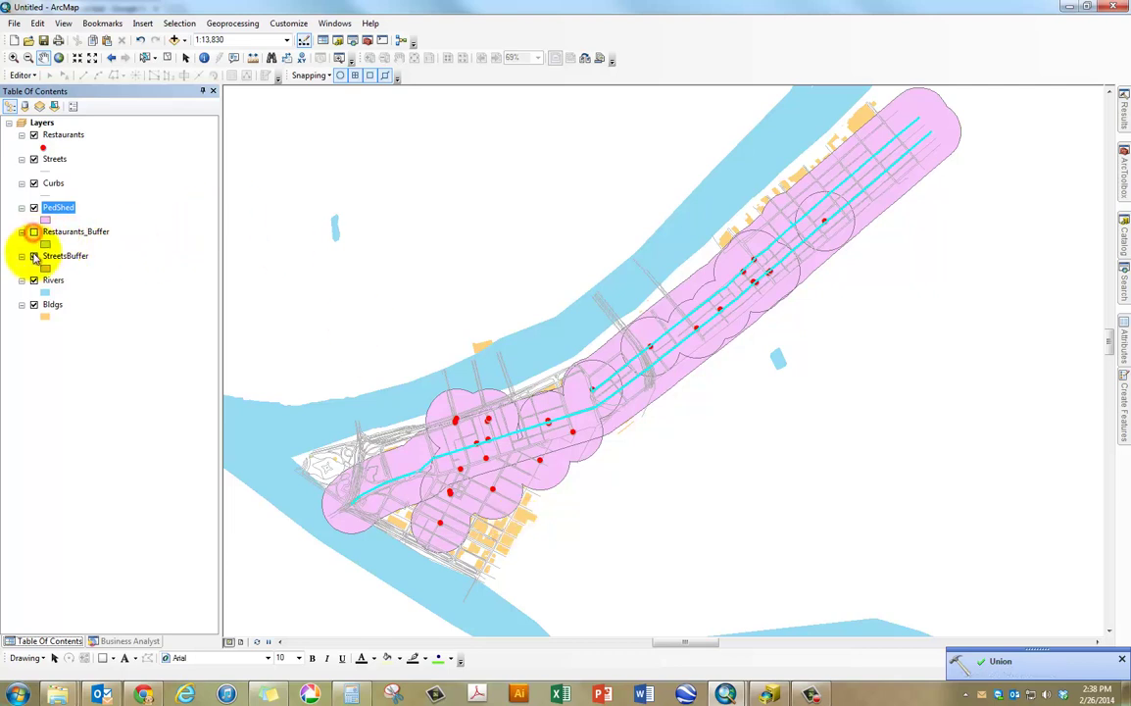
{"action": "left_click", "coordinate": [33, 257]}
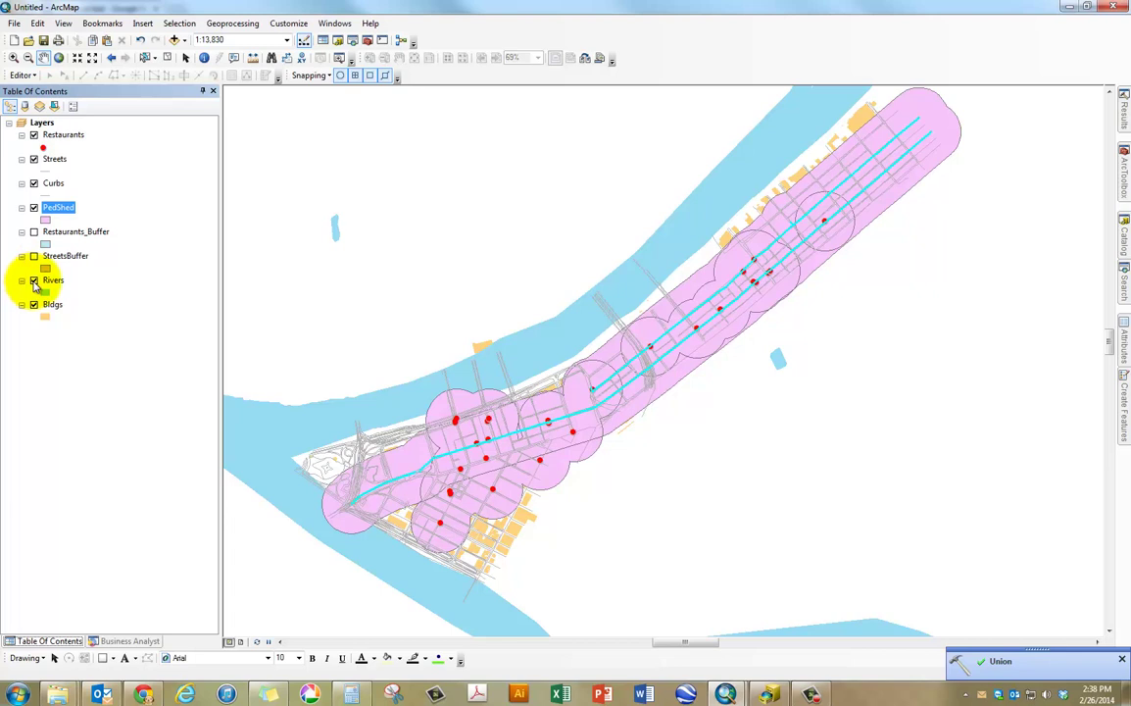
{"action": "left_click", "coordinate": [45, 219]}
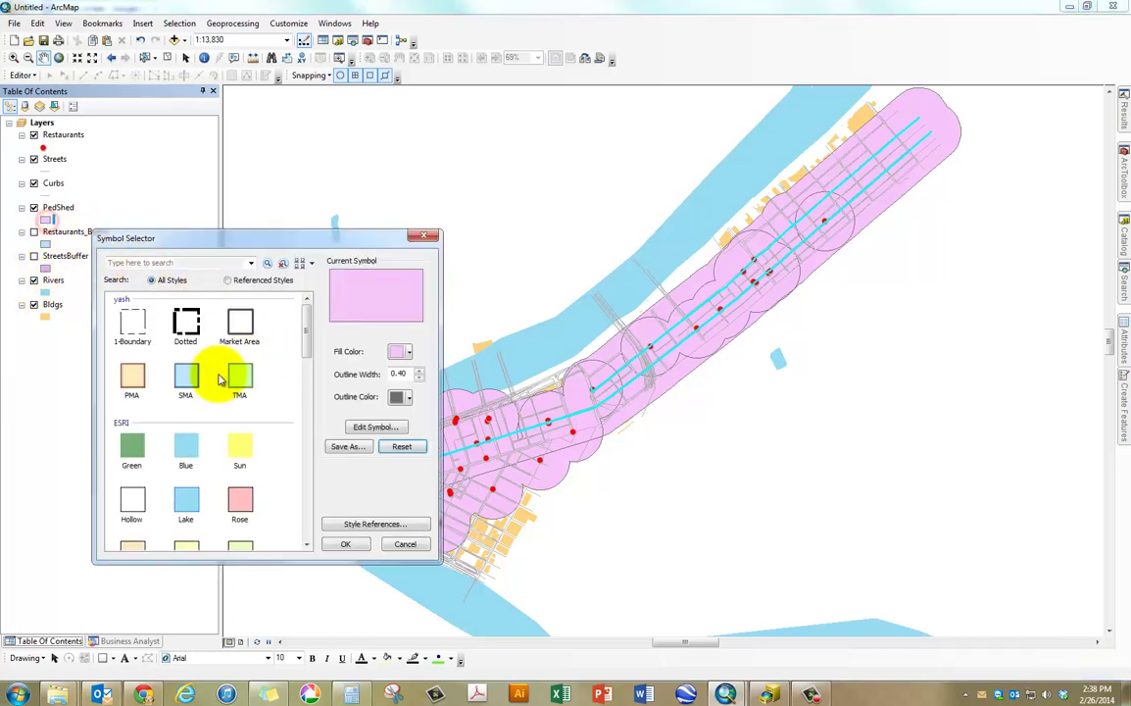
{"action": "left_click", "coordinate": [132, 447]}
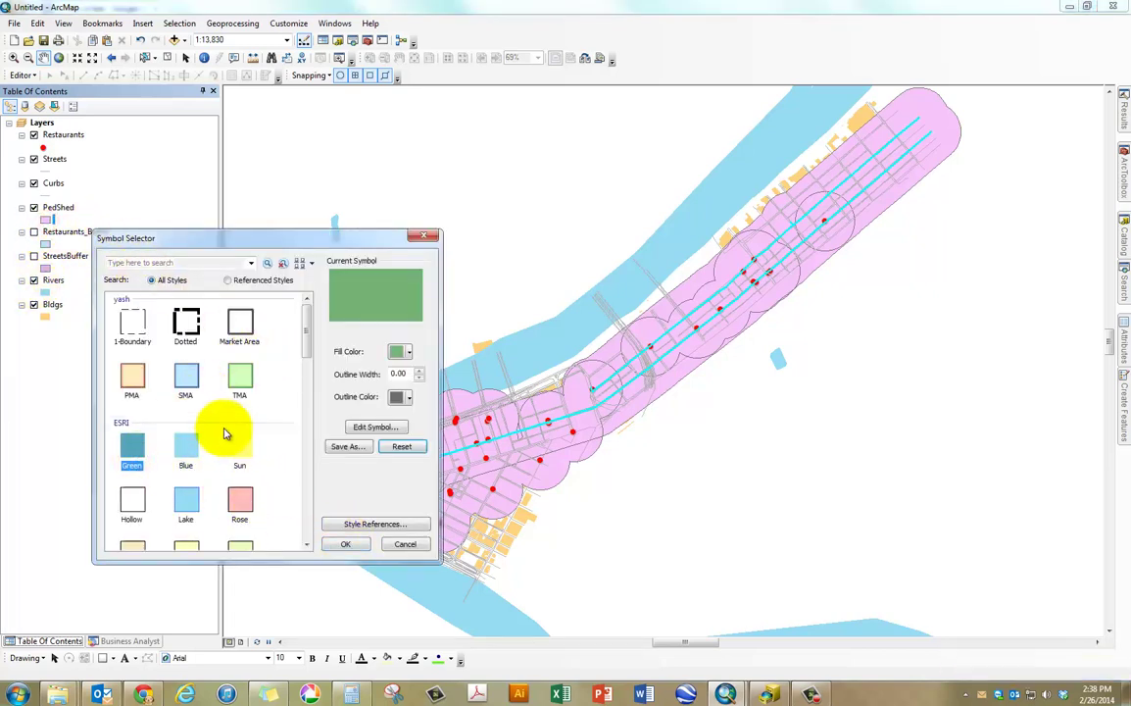
{"action": "left_click", "coordinate": [345, 544]}
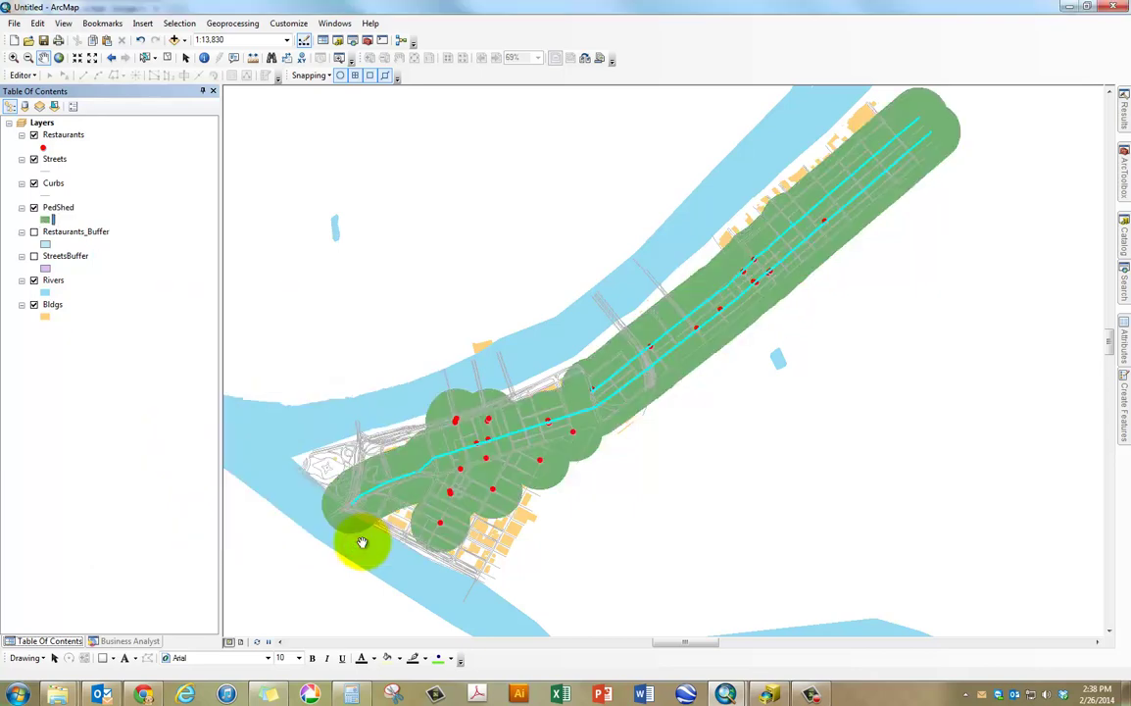
Step: Set PedShed's display transparency to 50% in its layer properties
{"action": "right_click", "coordinate": [57, 207]}
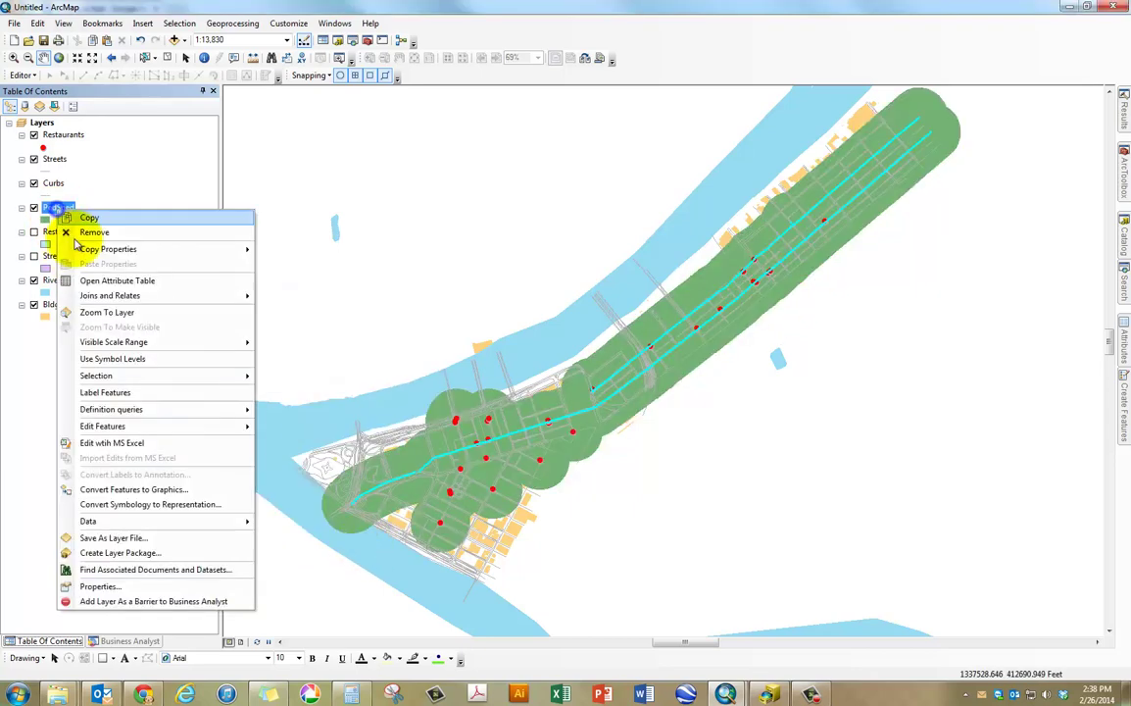
{"action": "left_click", "coordinate": [150, 588]}
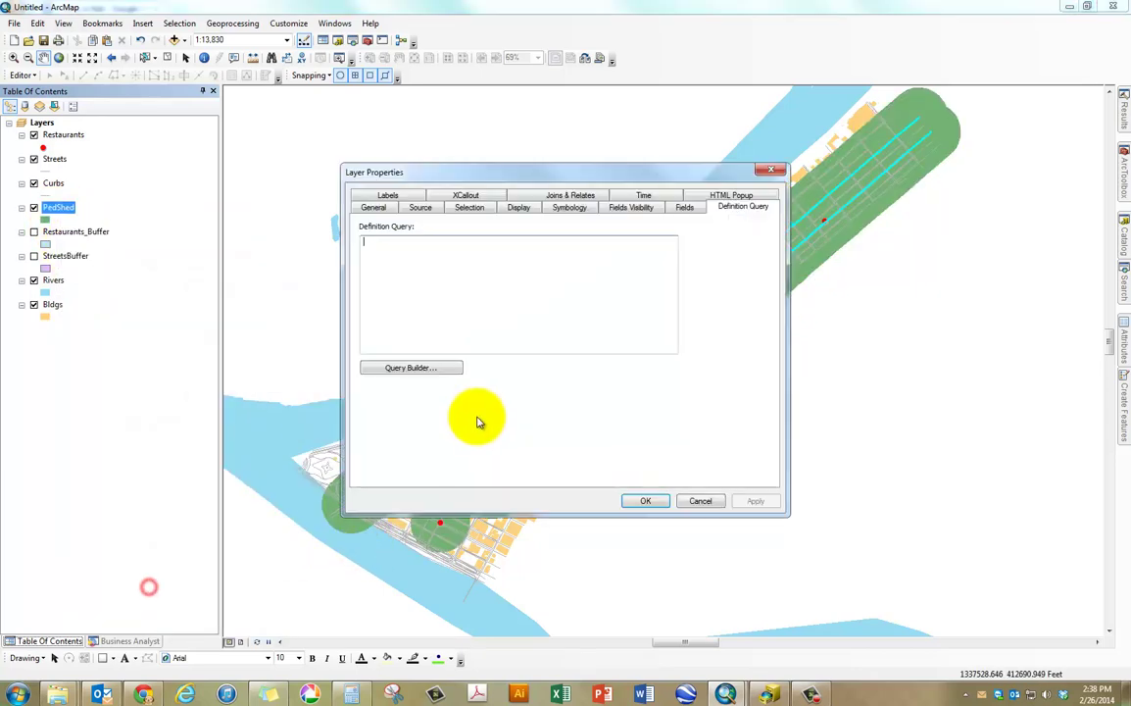
{"action": "left_click", "coordinate": [518, 207]}
{"action": "double_click", "coordinate": [458, 235]}
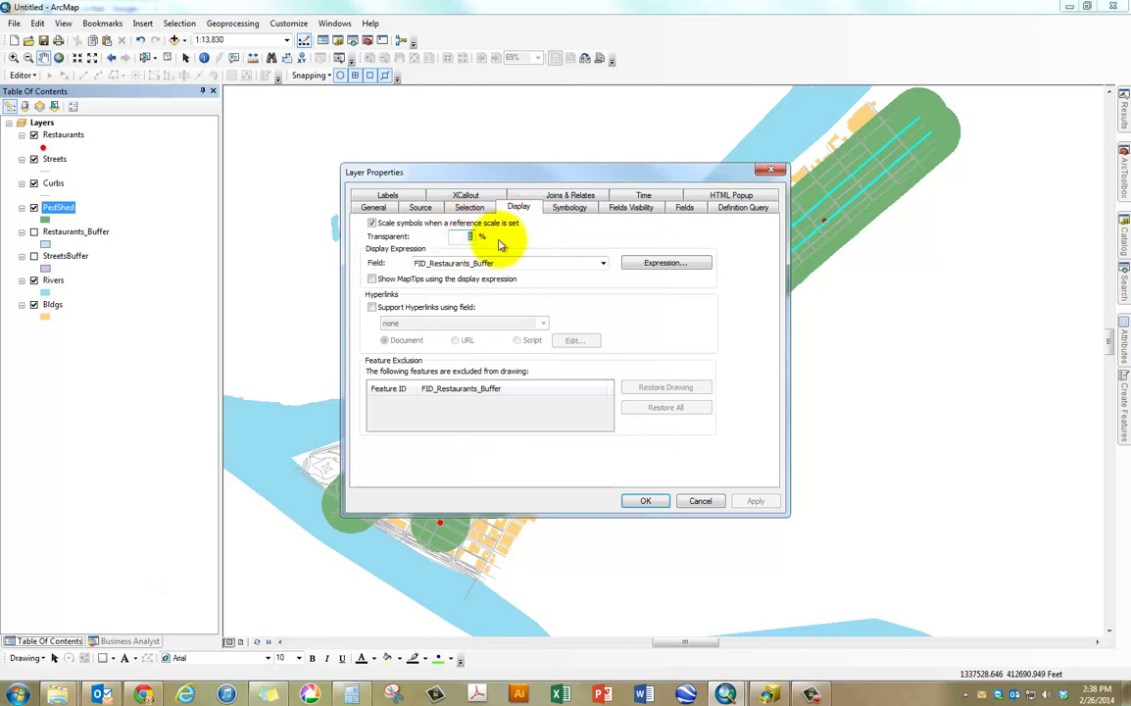
{"action": "type", "text": "50"}
{"action": "key", "text": "Return"}
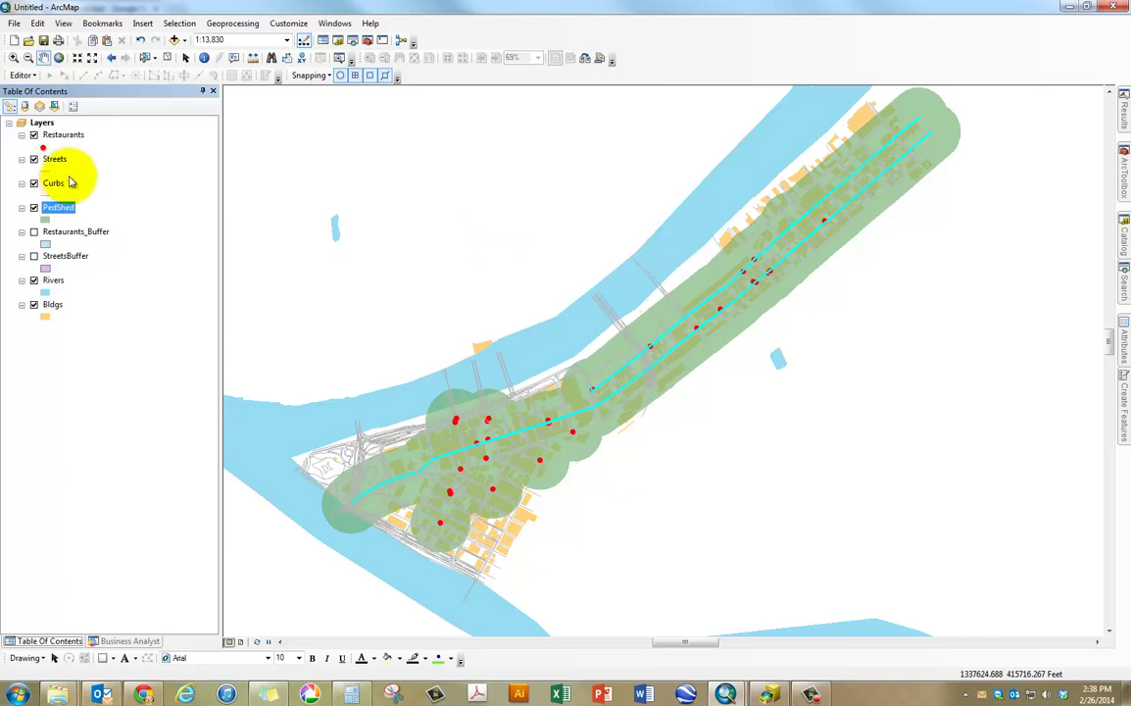
{"action": "right_click", "coordinate": [59, 211]}
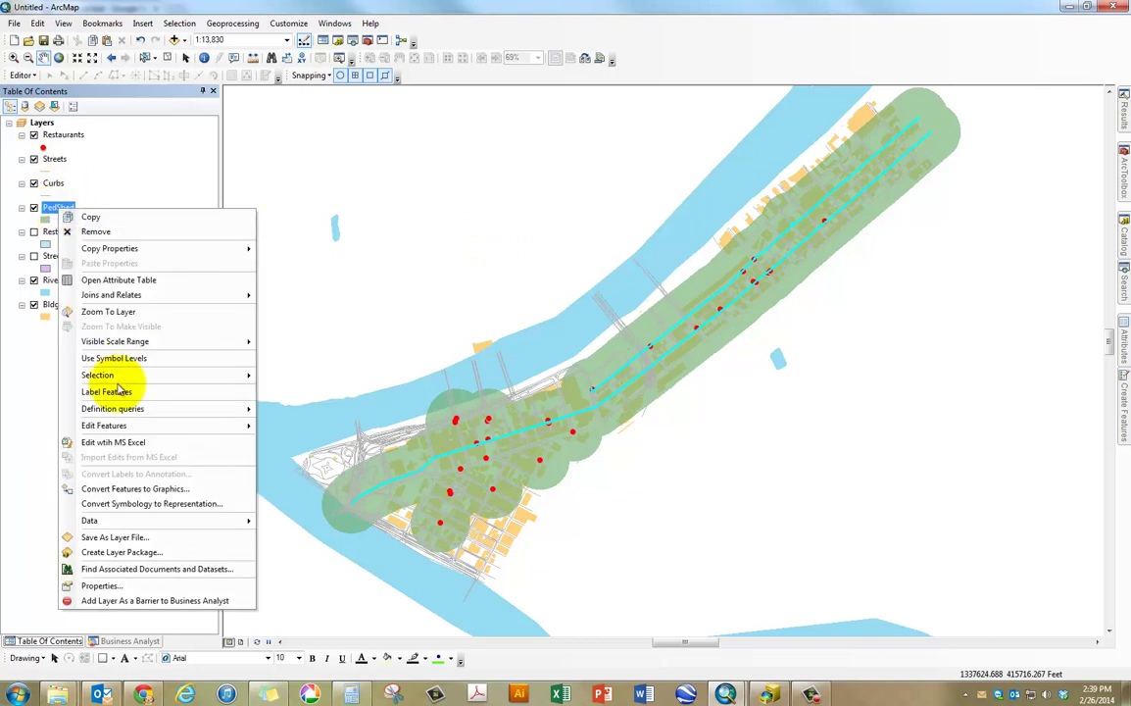
{"action": "left_click", "coordinate": [142, 585]}
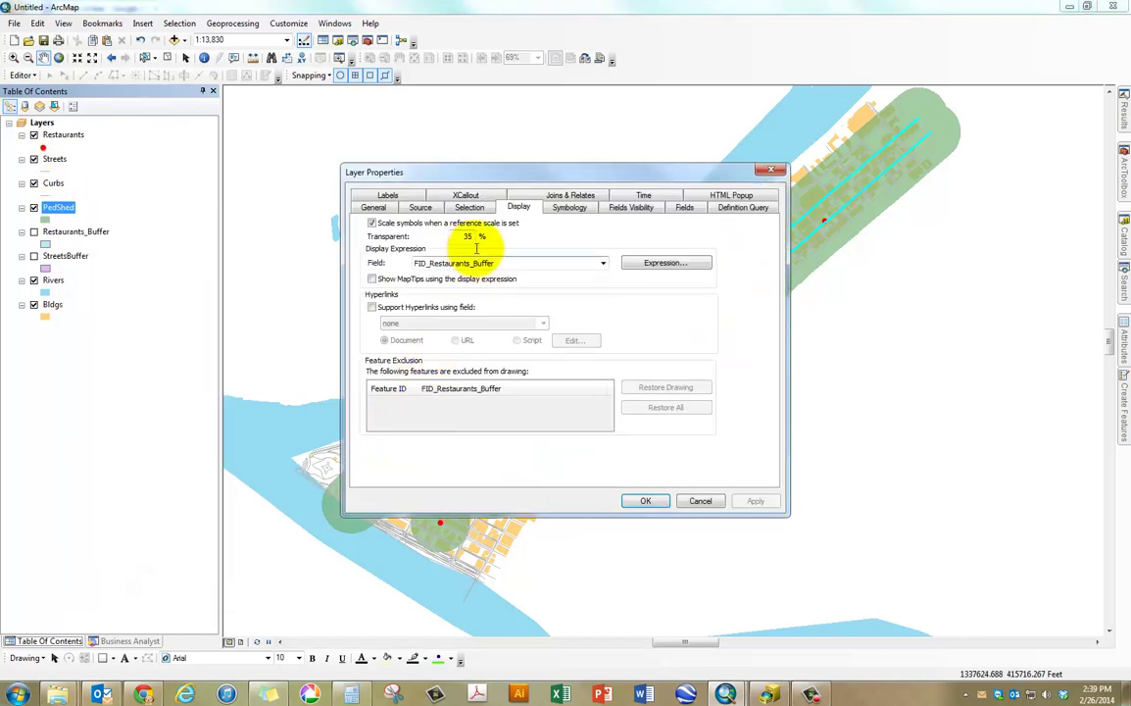
{"action": "left_click", "coordinate": [465, 236]}
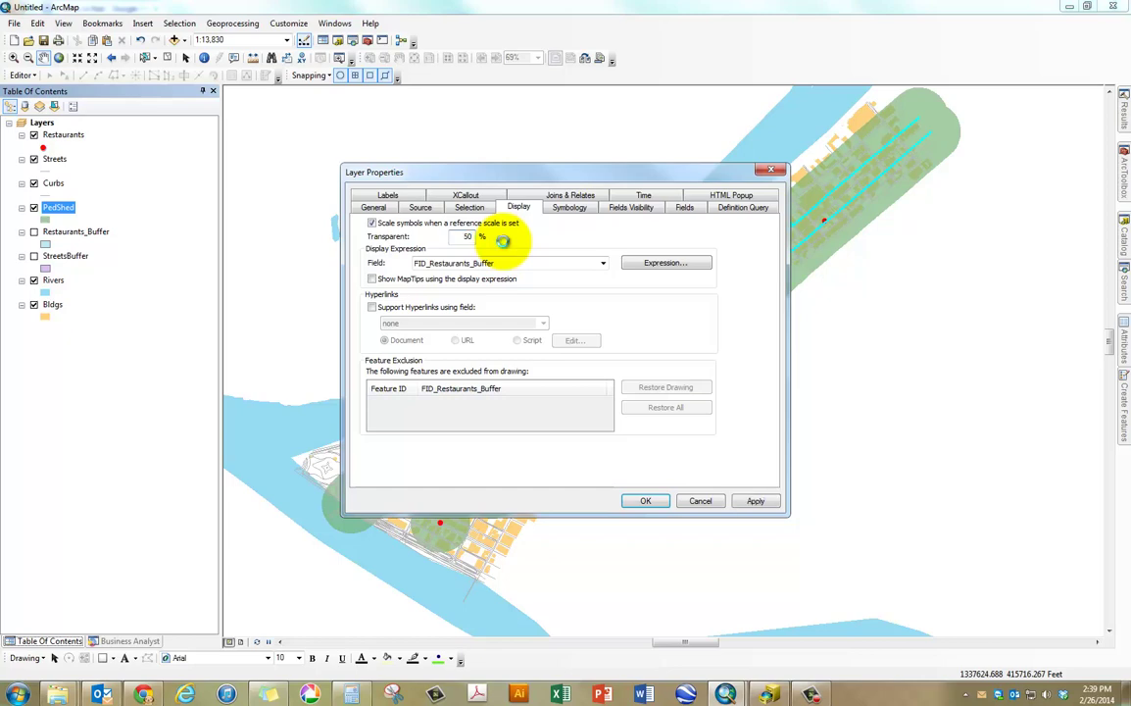
{"action": "key", "text": "Return"}
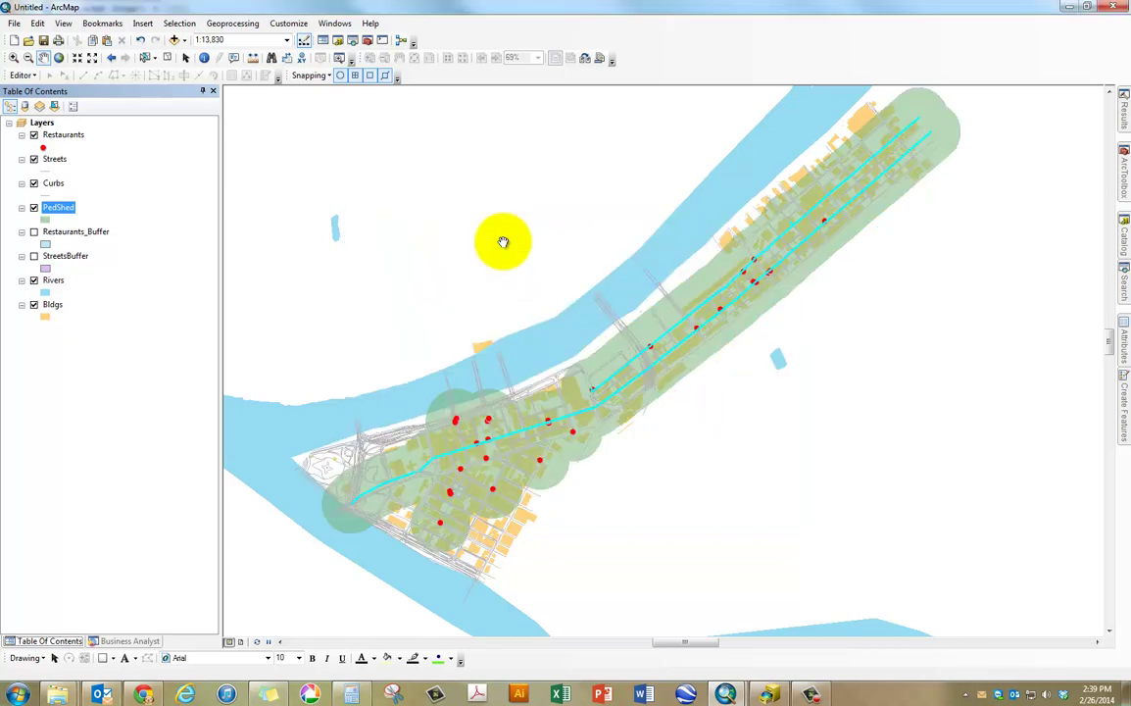
Step: Change PedShed's fill colour to lime green
{"action": "left_click", "coordinate": [46, 221]}
{"action": "left_click", "coordinate": [402, 352]}
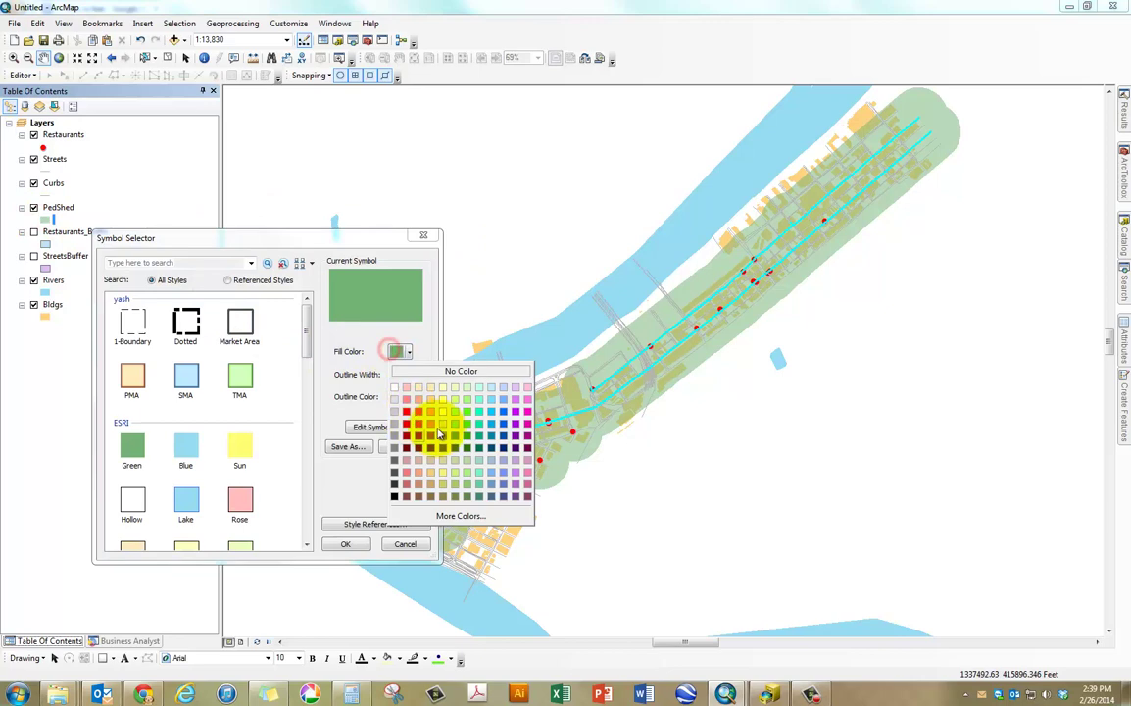
{"action": "left_click", "coordinate": [458, 431]}
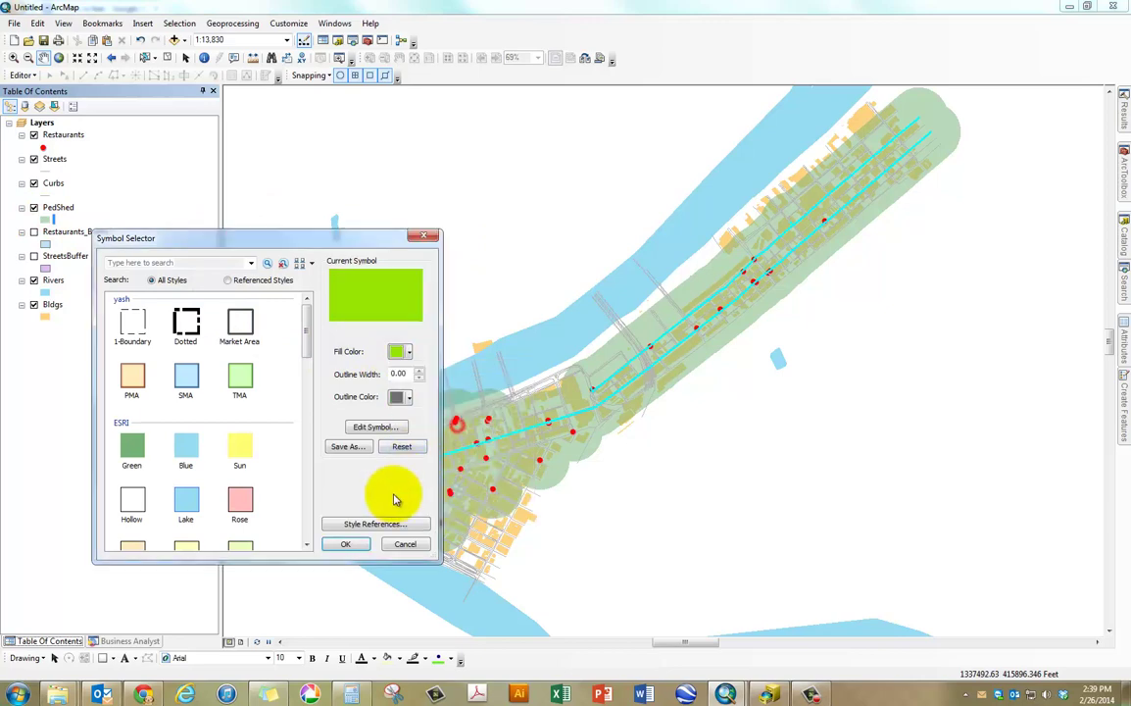
{"action": "left_click", "coordinate": [351, 543]}
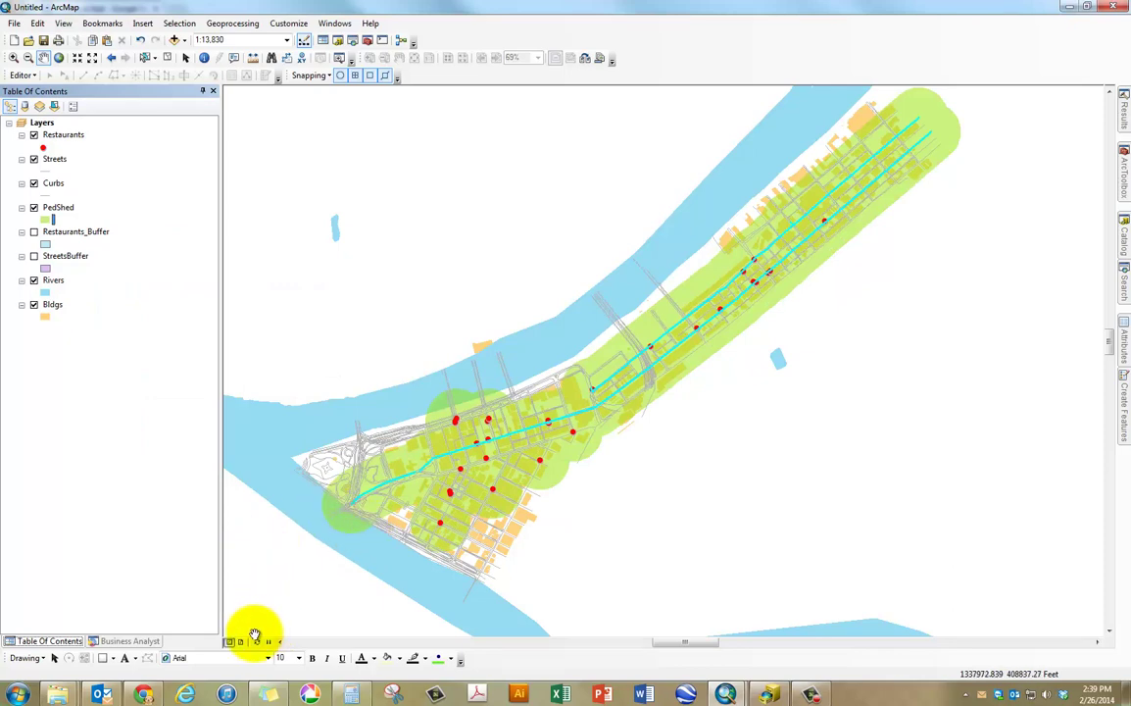
Step: In layout view, move and resize the map frame to fill the page
{"action": "left_click", "coordinate": [241, 643]}
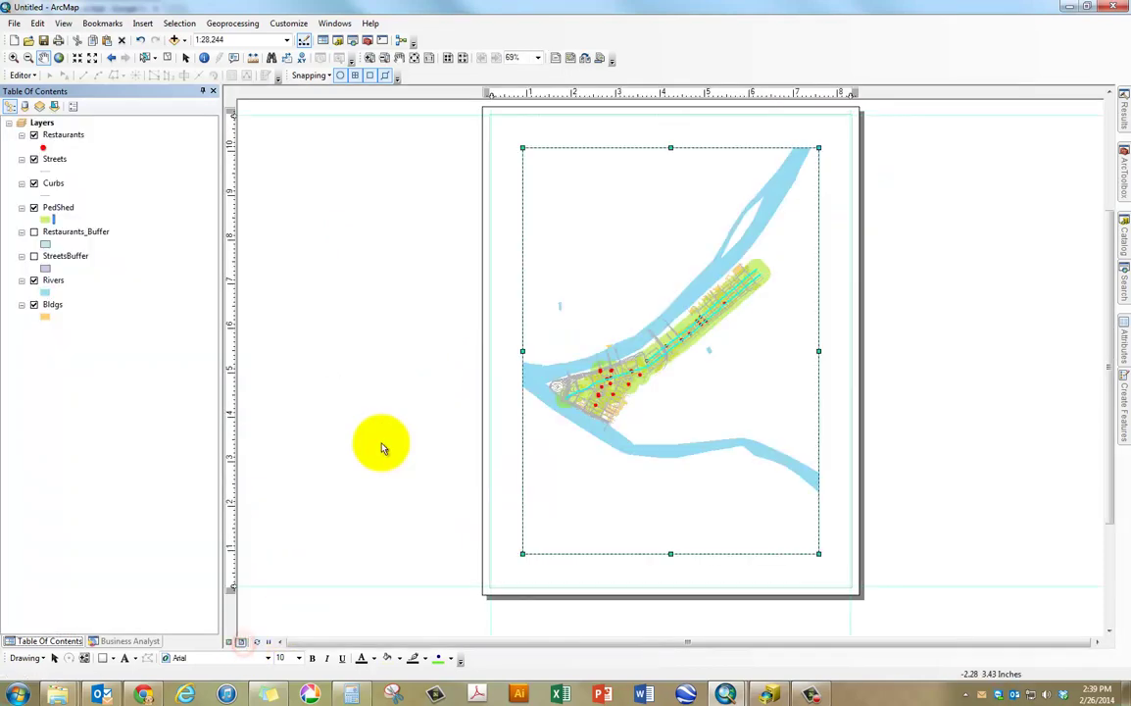
{"action": "left_click", "coordinate": [392, 345]}
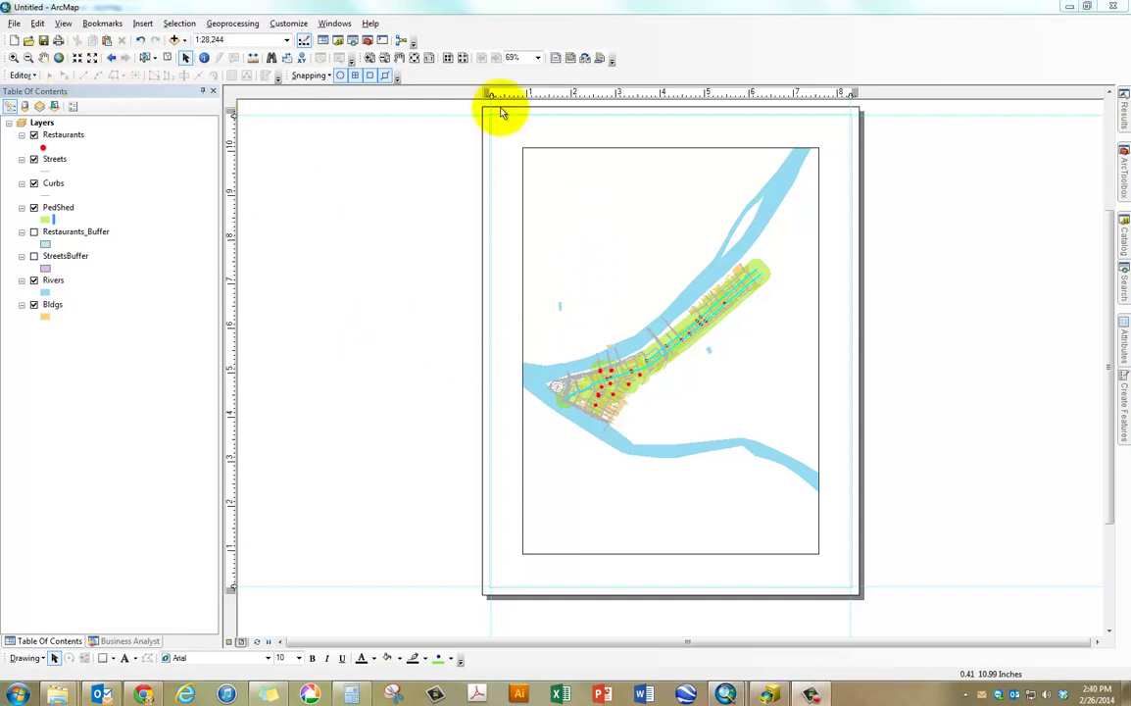
{"action": "left_click", "coordinate": [580, 201]}
{"action": "left_click_drag", "start_coordinate": [601, 240], "coordinate": [568, 207]}
{"action": "left_click_drag", "start_coordinate": [785, 522], "coordinate": [850, 586]}
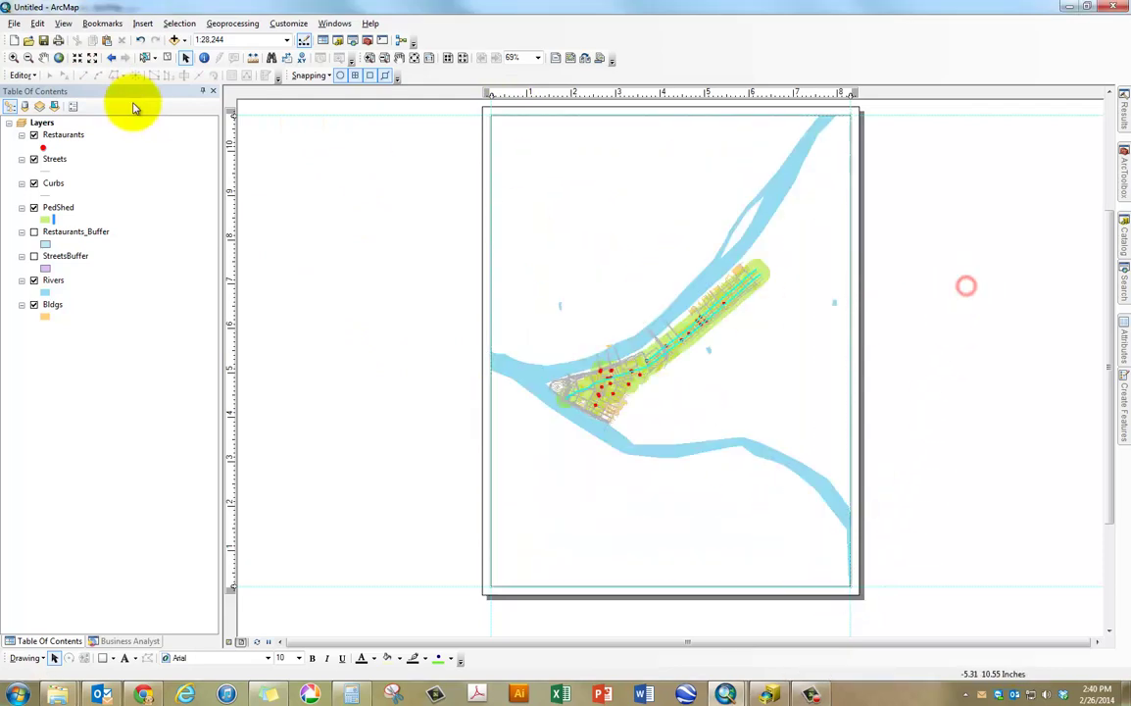
Step: Zoom the map to the PedShed layer's extent
{"action": "right_click", "coordinate": [69, 207]}
{"action": "left_click", "coordinate": [116, 310]}
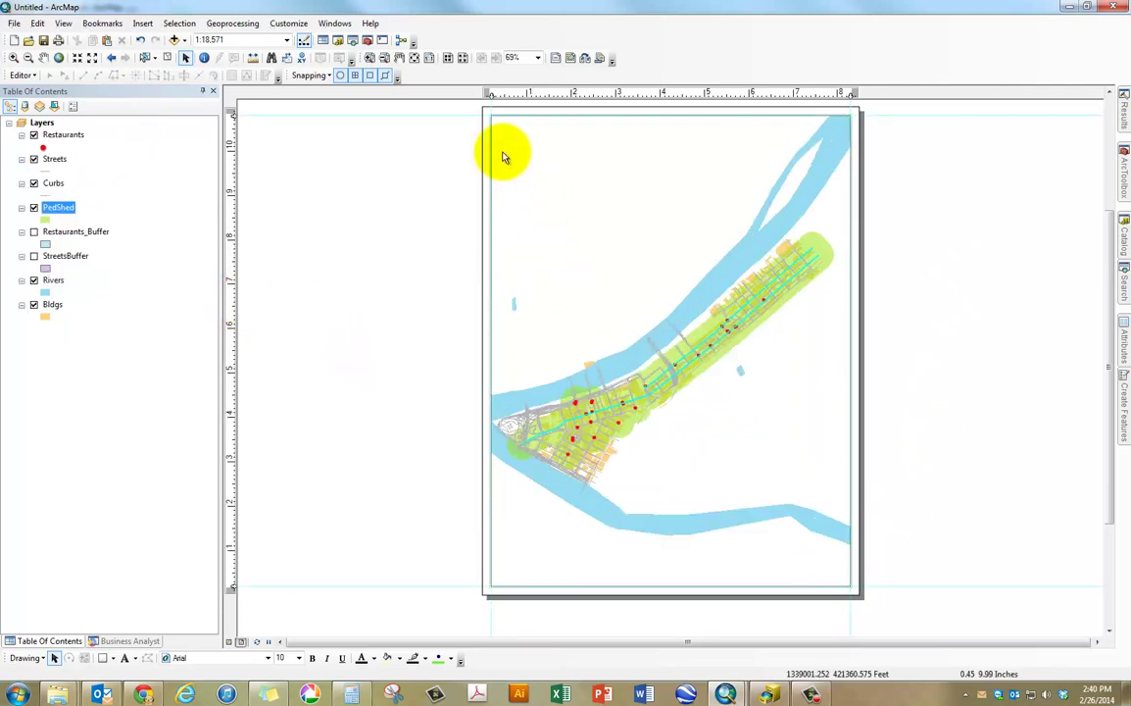
{"action": "left_click", "coordinate": [179, 24]}
Step: Insert a title with the pasted two-line Downtown Pittsburgh Ped Shed text at the page top
{"action": "mouse_move", "coordinate": [145, 24]}
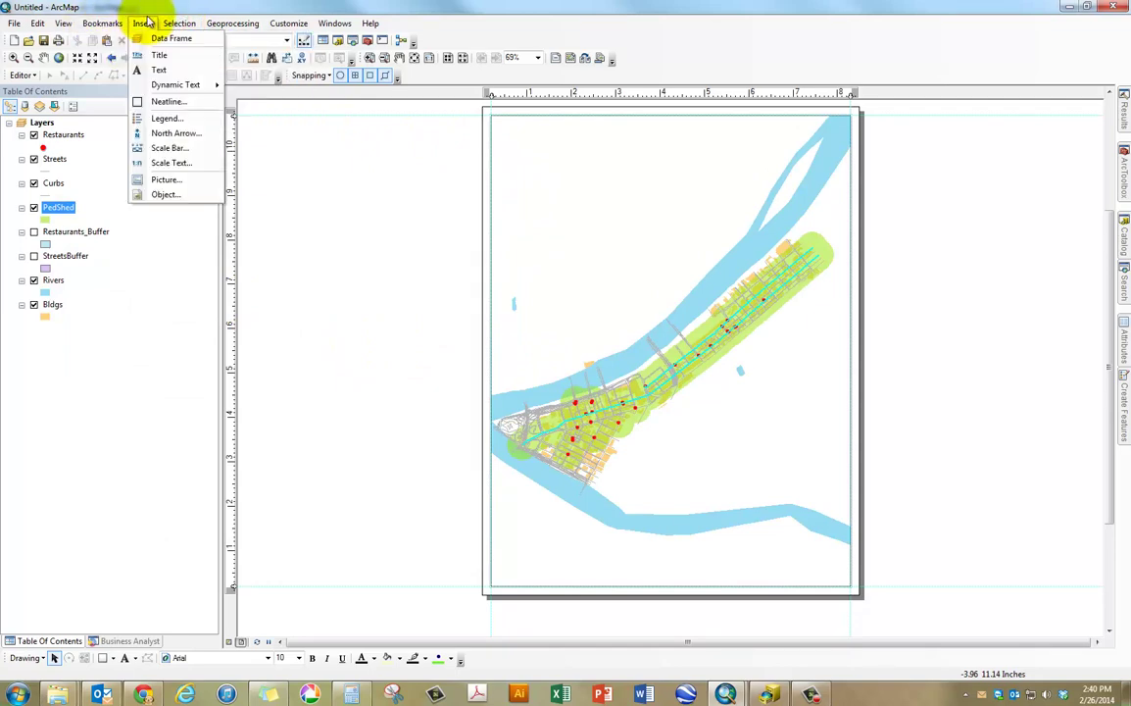
{"action": "left_click", "coordinate": [164, 70]}
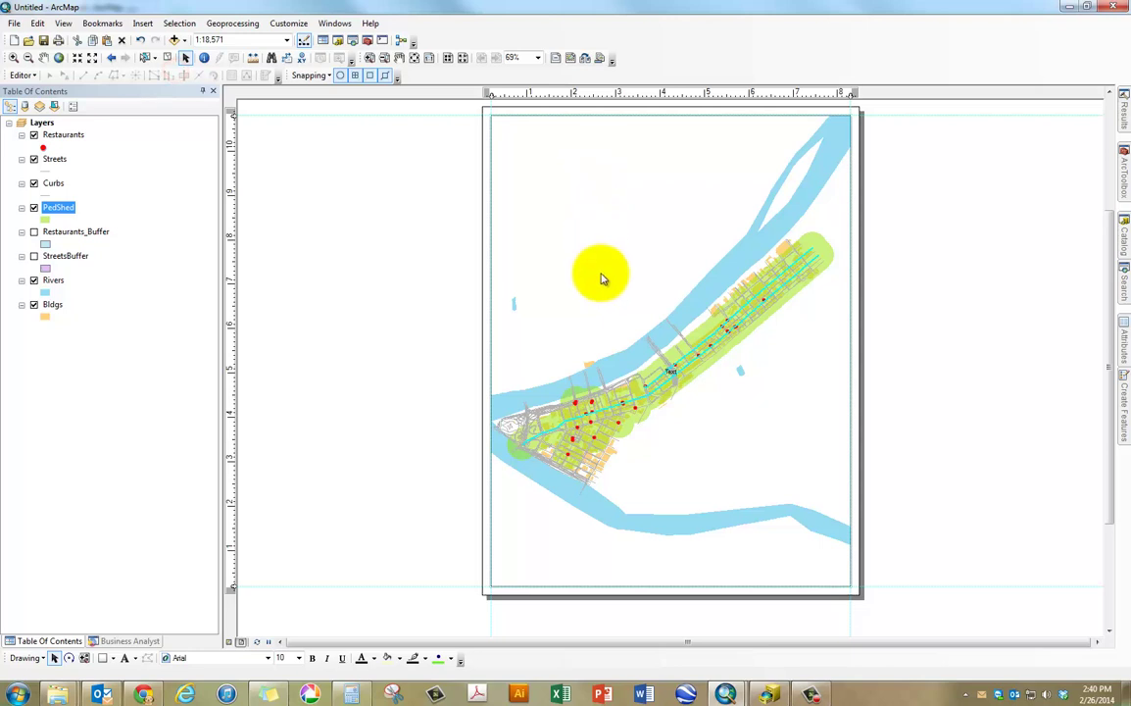
{"action": "type", "text": "Downtown Pittsburgh Ped Shed Three-minute walking areas from Main corridor and restaurants"}
{"action": "left_click", "coordinate": [394, 265]}
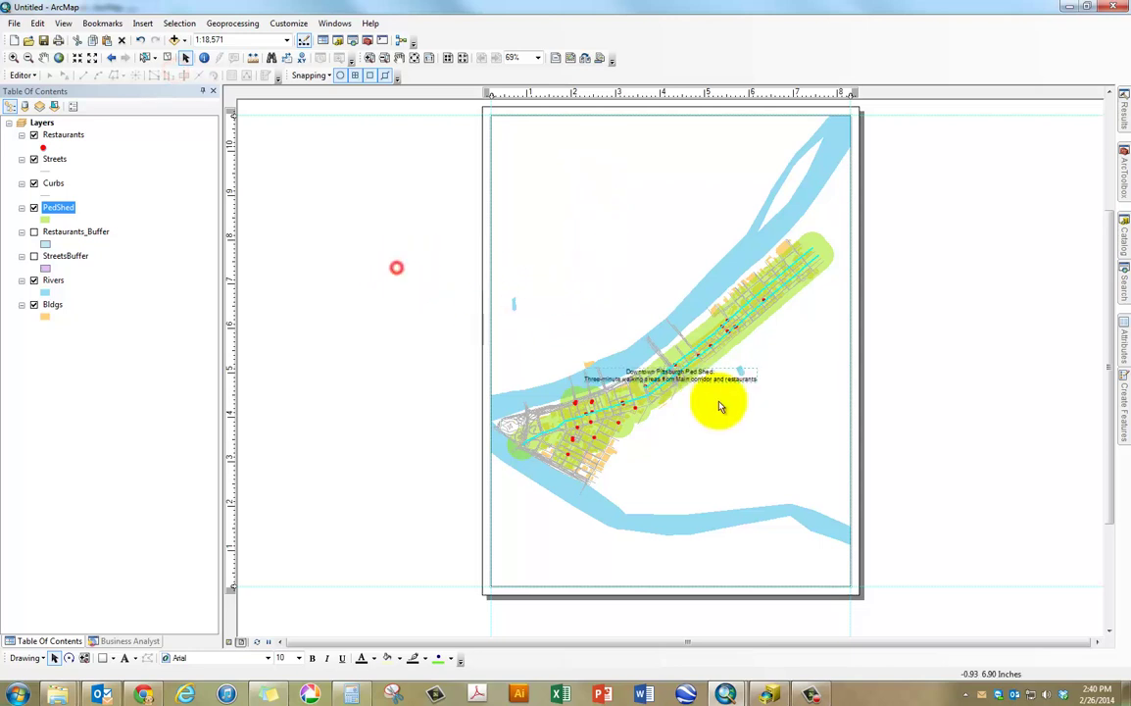
{"action": "left_click_drag", "start_coordinate": [664, 376], "coordinate": [657, 137]}
Step: Format the title as bold Calibri at size 14 and nudge it into position
{"action": "left_click", "coordinate": [204, 658]}
{"action": "type", "text": "Calibri"}
{"action": "key", "text": "Return"}
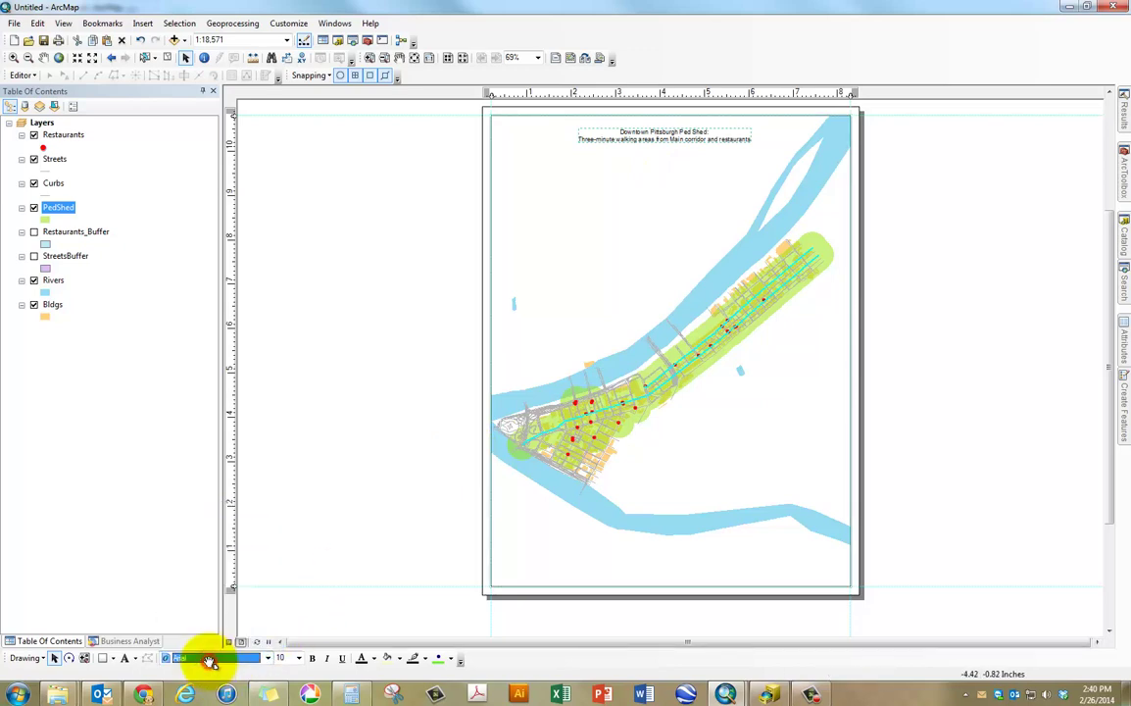
{"action": "left_click", "coordinate": [295, 659]}
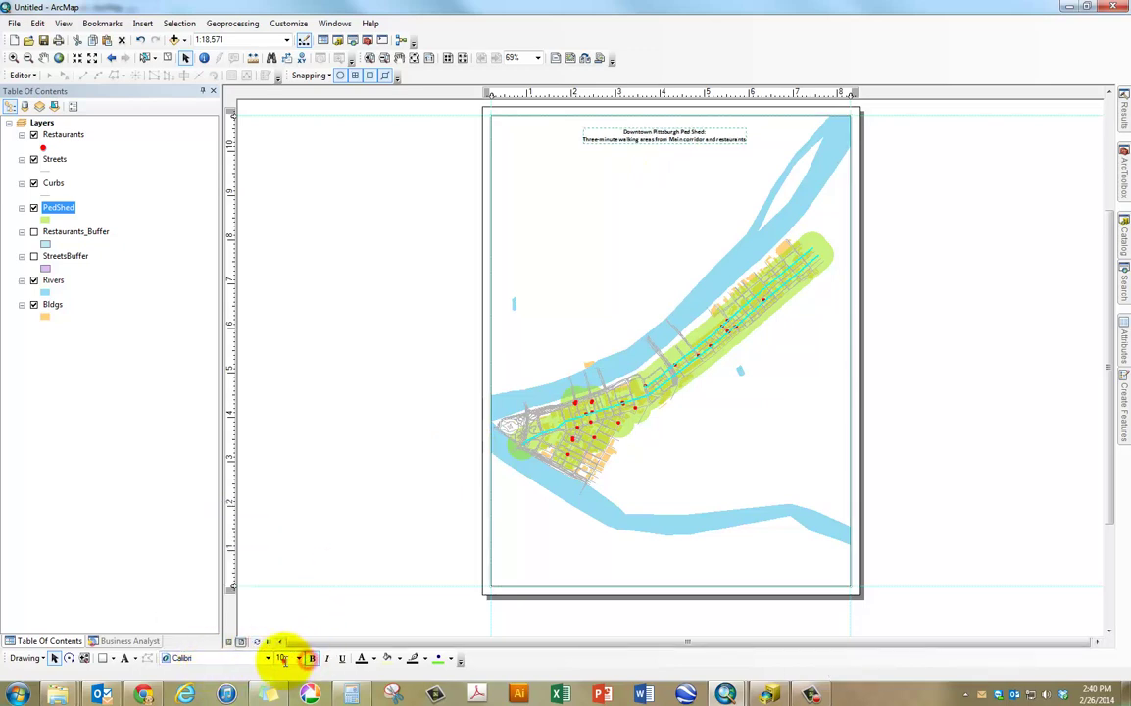
{"action": "left_click", "coordinate": [281, 657]}
{"action": "type", "text": "14"}
{"action": "key", "text": "Return"}
{"action": "scroll", "coordinate": [281, 657], "scroll_direction": "down", "scroll_amount": 6}
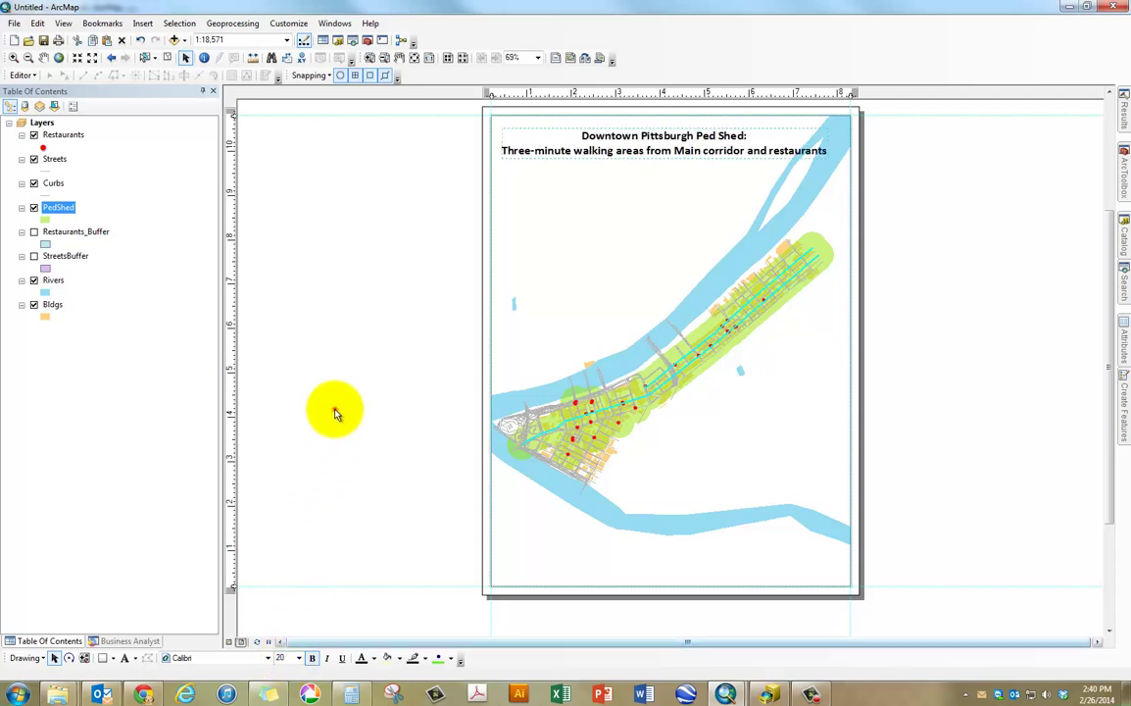
{"action": "left_click_drag", "start_coordinate": [691, 152], "coordinate": [614, 157]}
{"action": "left_click", "coordinate": [408, 263]}
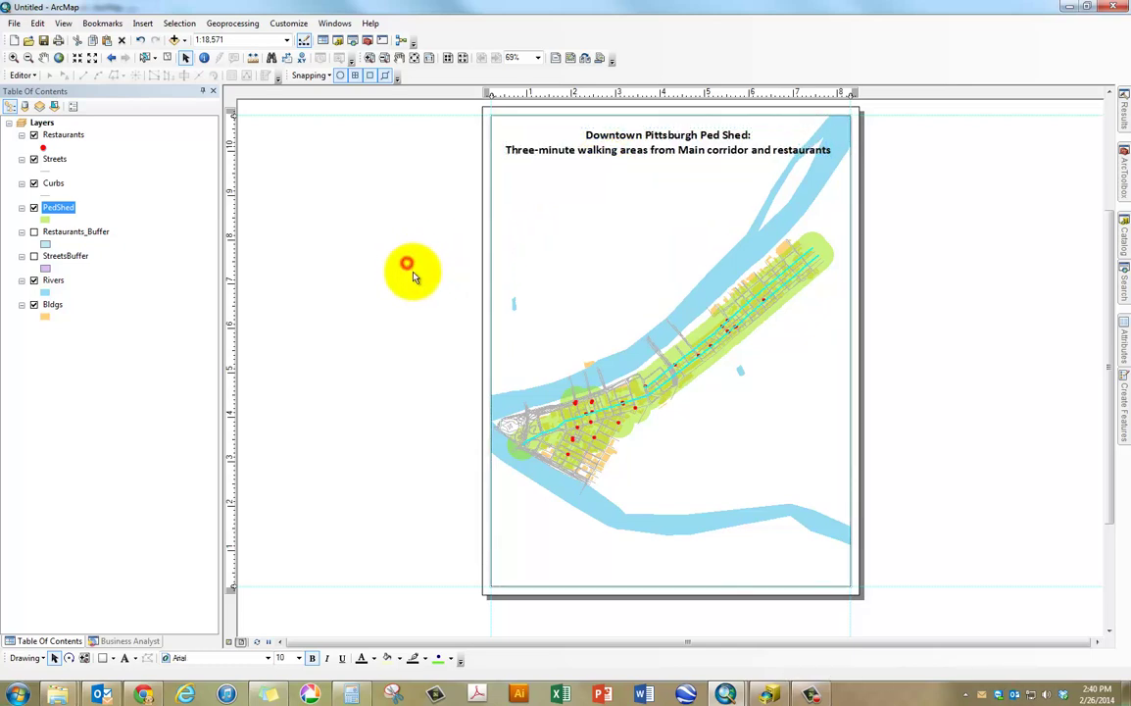
{"action": "left_click", "coordinate": [142, 23]}
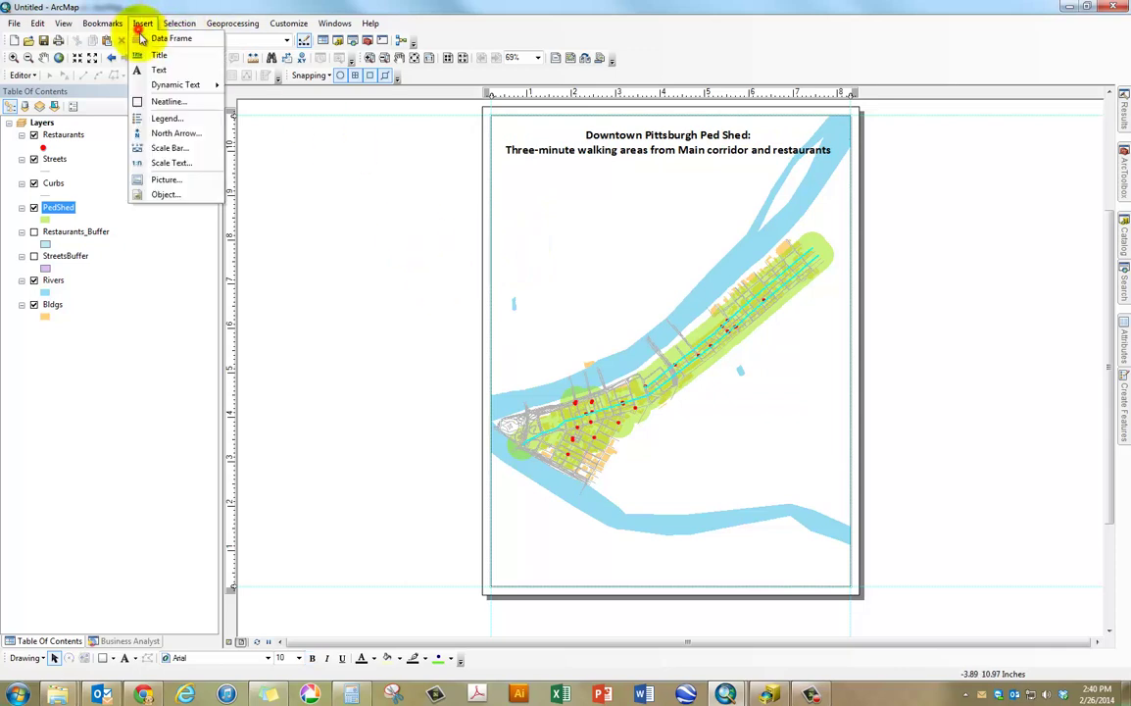
Step: Insert an Alternating Scale Bar 1 into the layout
{"action": "left_click", "coordinate": [178, 148]}
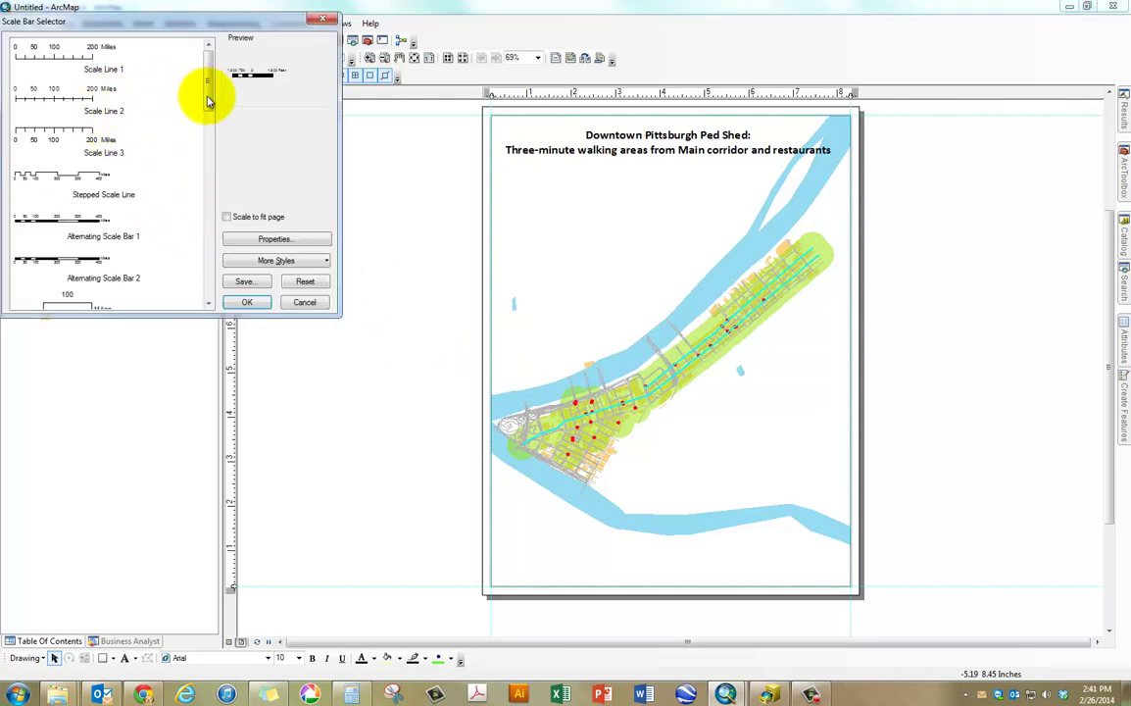
{"action": "left_click", "coordinate": [80, 227]}
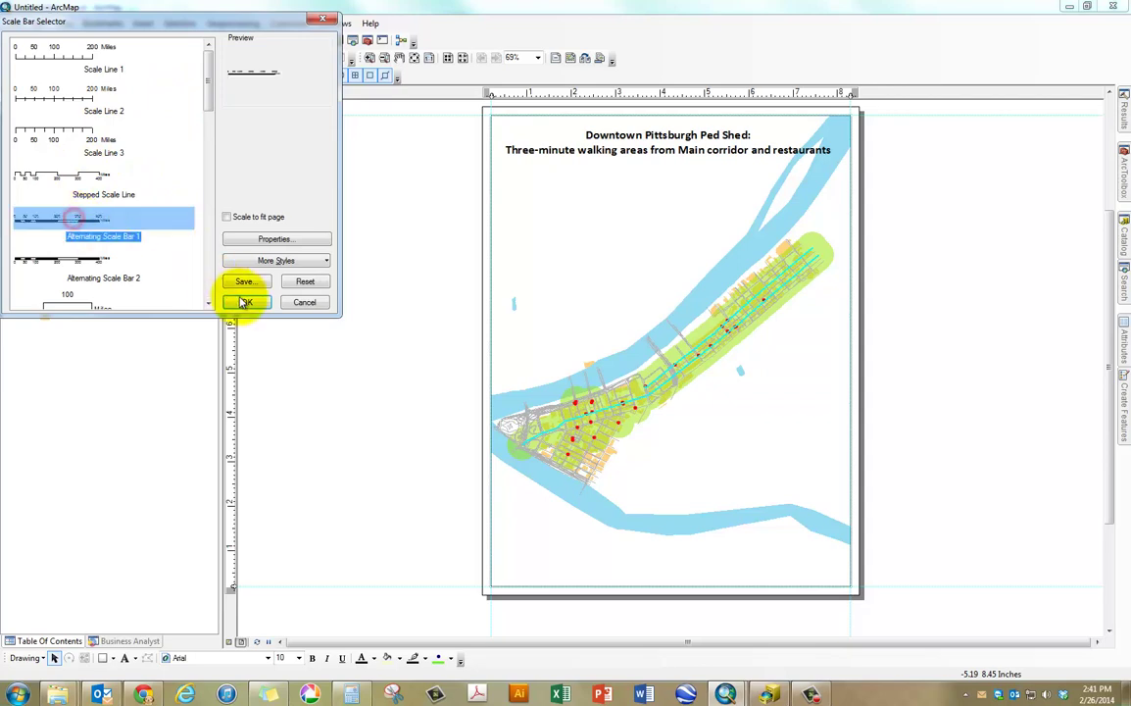
{"action": "left_click", "coordinate": [242, 301]}
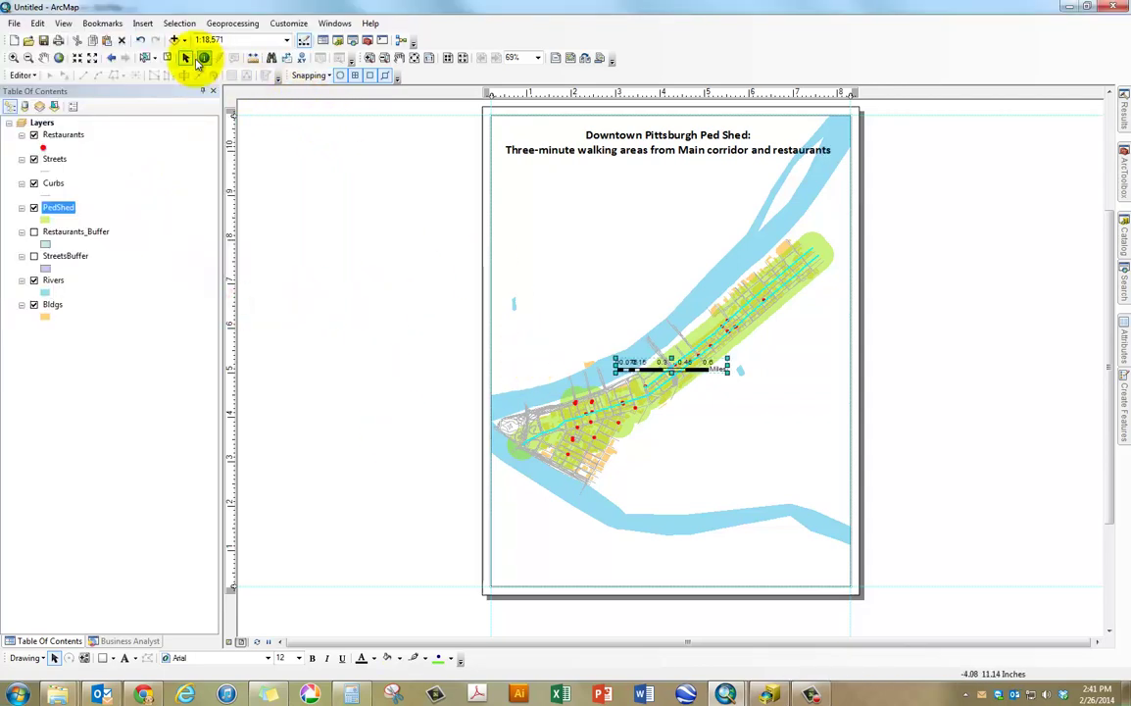
{"action": "left_click", "coordinate": [353, 347]}
Step: Set the scale bar to one division with two subdivisions
{"action": "double_click", "coordinate": [652, 370]}
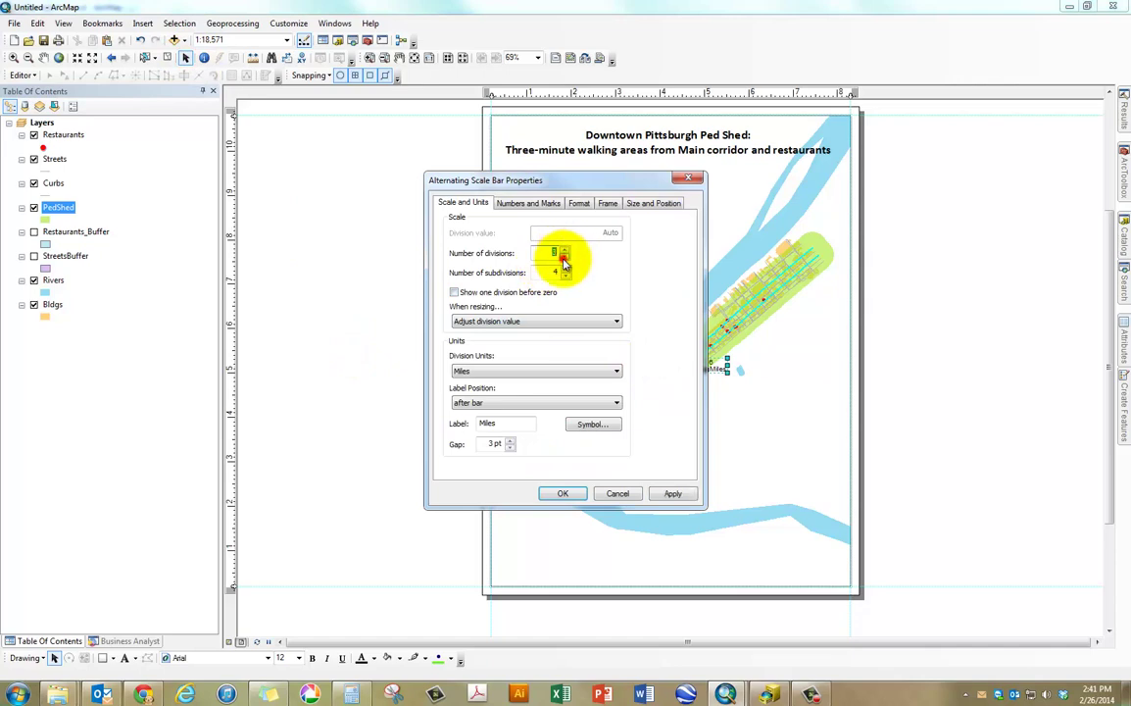
{"action": "left_click", "coordinate": [672, 493]}
{"action": "left_click_drag", "start_coordinate": [616, 182], "coordinate": [399, 186]}
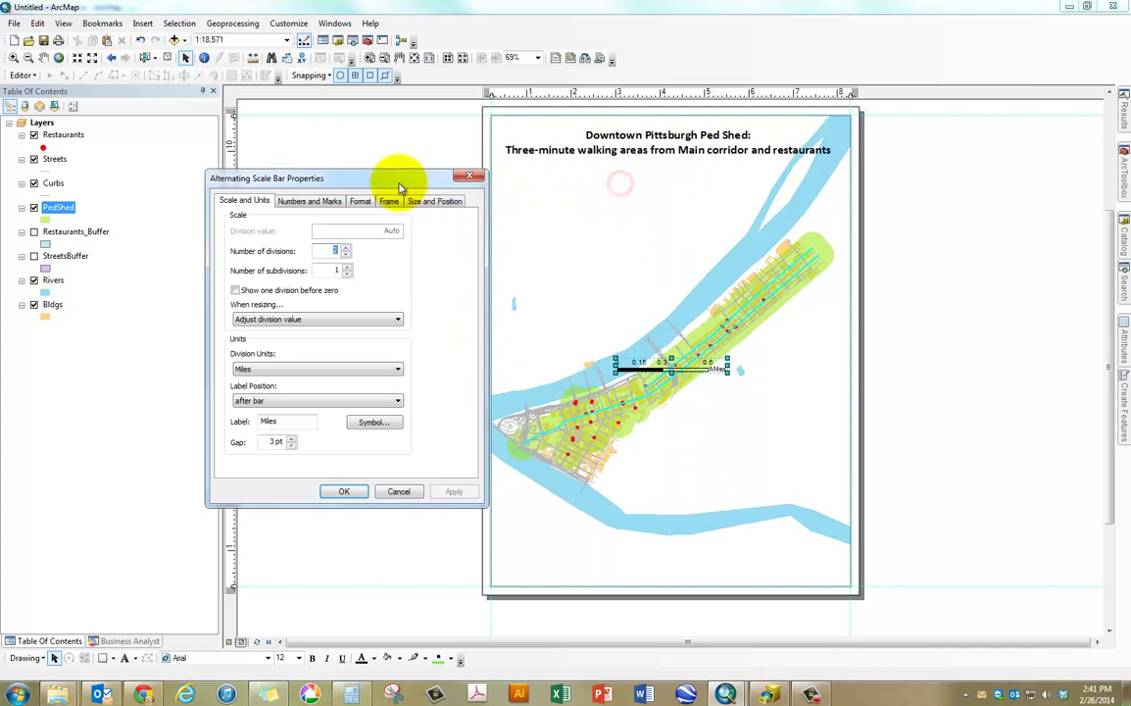
{"action": "left_click", "coordinate": [347, 254]}
{"action": "left_click", "coordinate": [449, 492]}
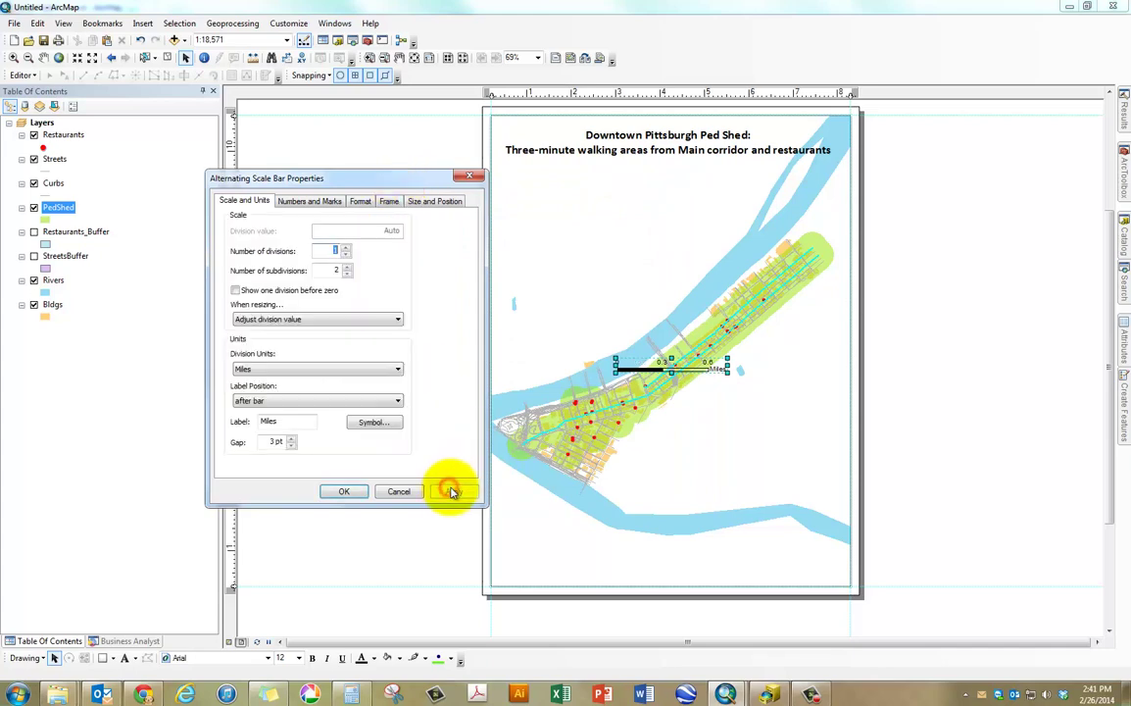
Step: Make the scale bar adjust its width, using Feet units and a 500-foot division
{"action": "left_click", "coordinate": [322, 319]}
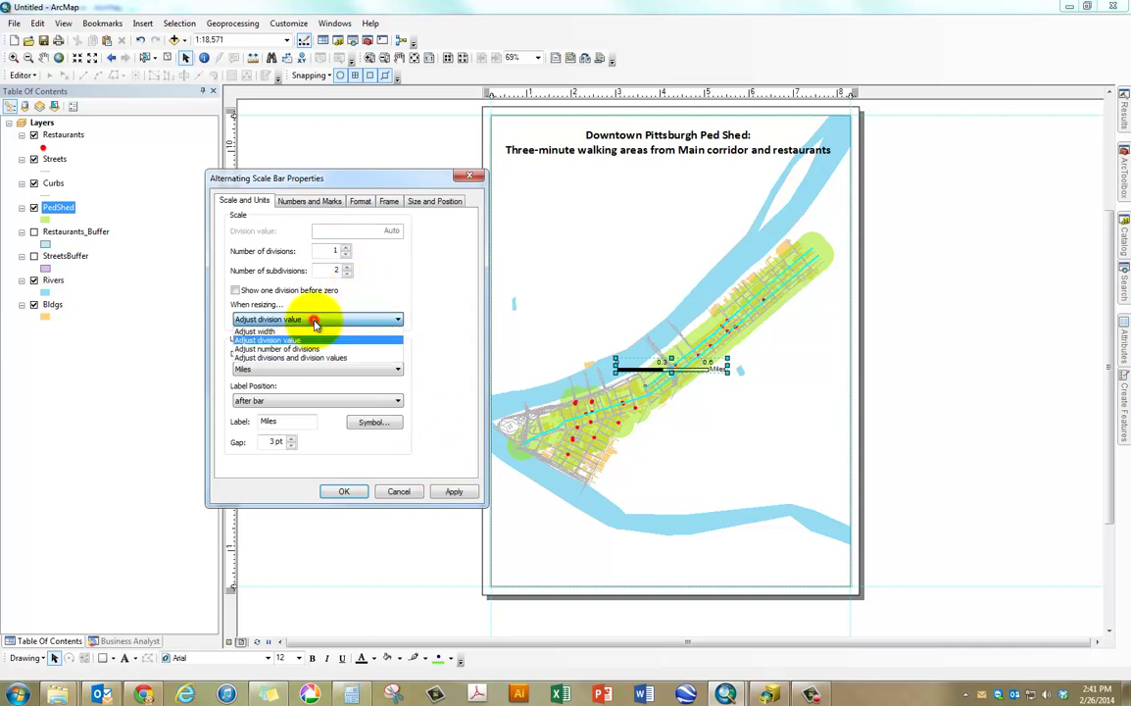
{"action": "left_click", "coordinate": [308, 332]}
{"action": "left_click_drag", "start_coordinate": [370, 235], "coordinate": [419, 241]}
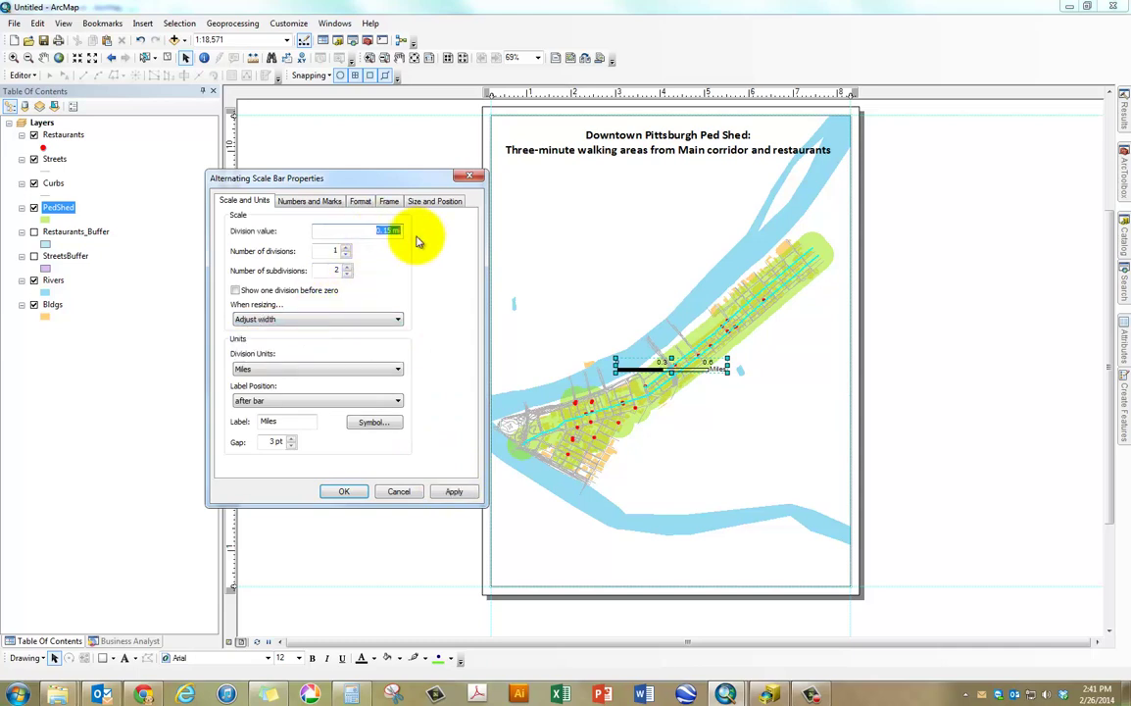
{"action": "left_click", "coordinate": [303, 369]}
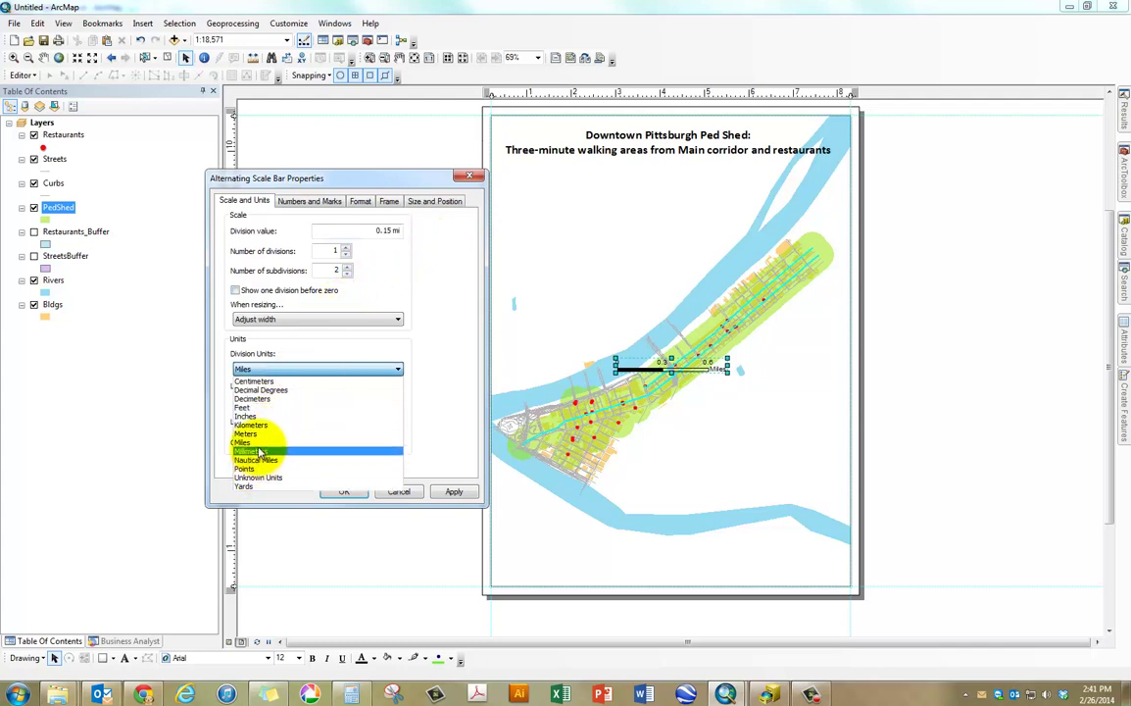
{"action": "left_click", "coordinate": [250, 407]}
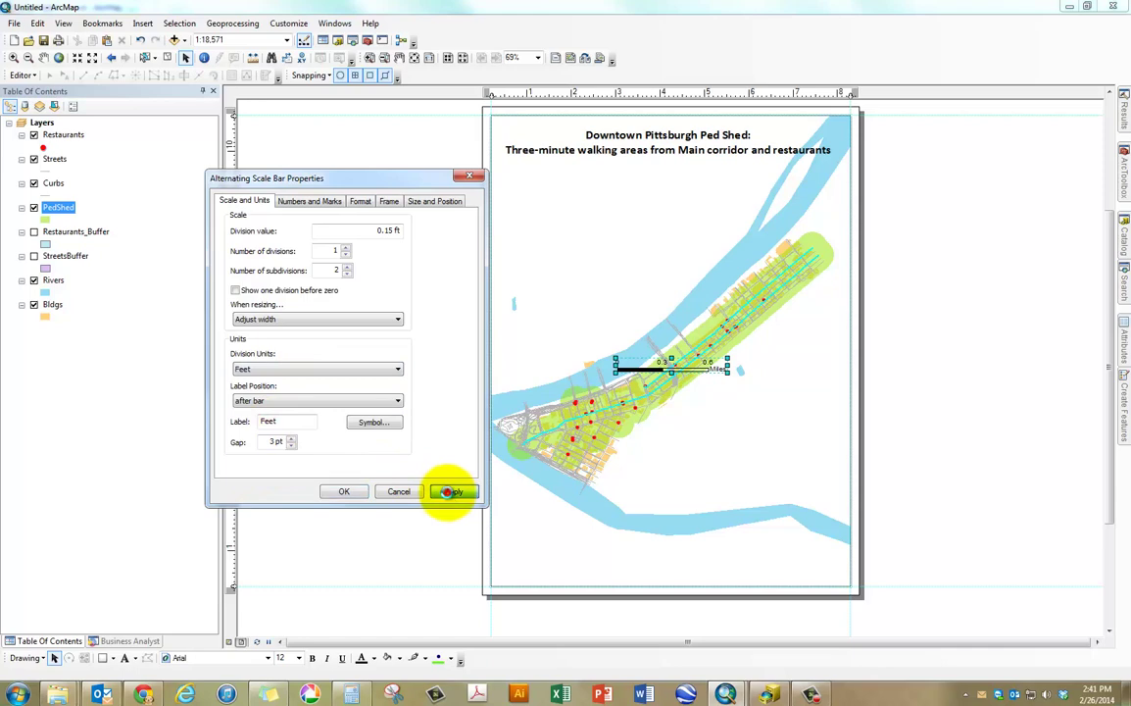
{"action": "left_click", "coordinate": [450, 491]}
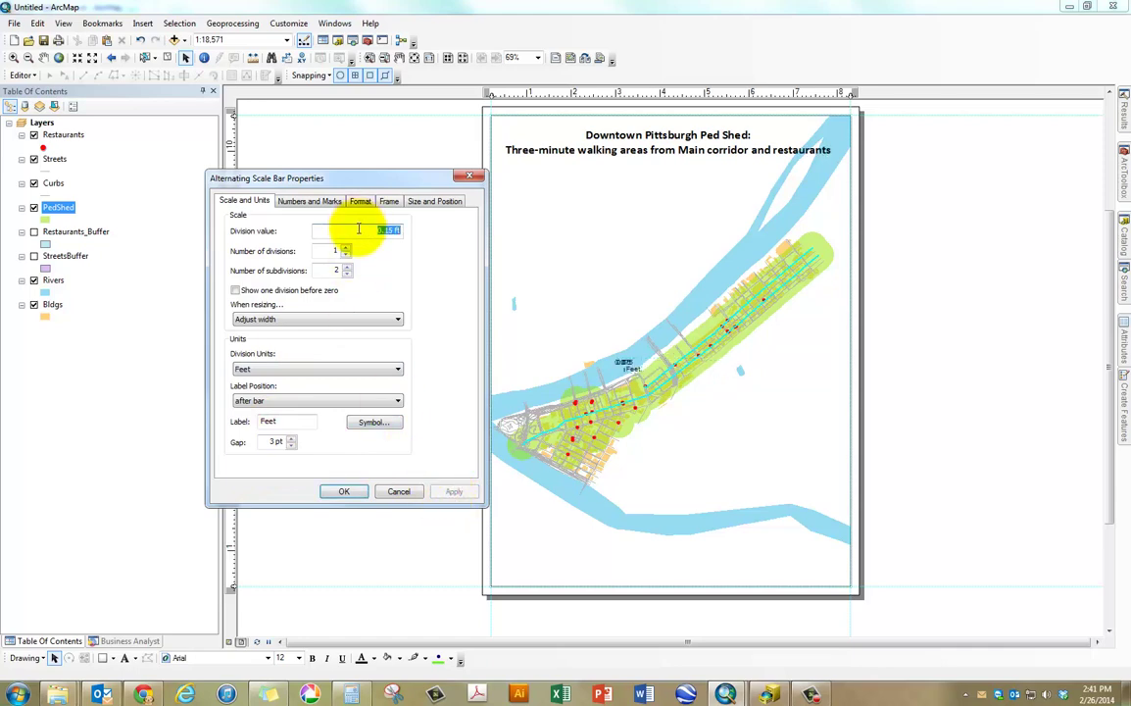
{"action": "type", "text": "500"}
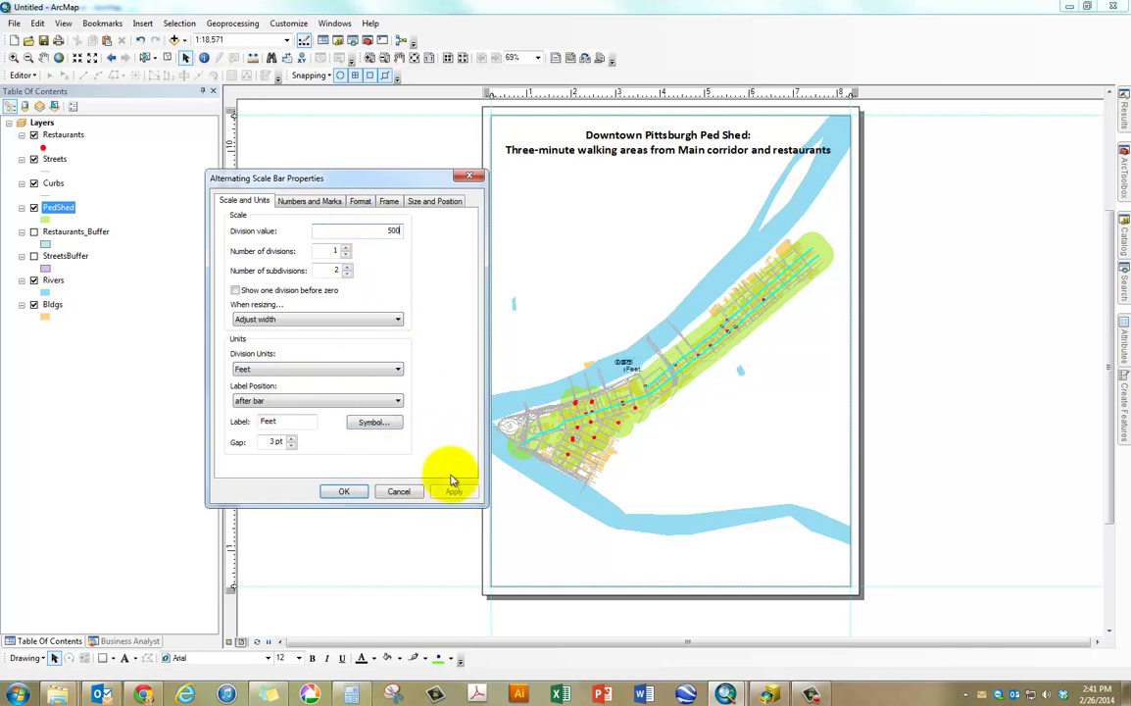
{"action": "left_click", "coordinate": [344, 491]}
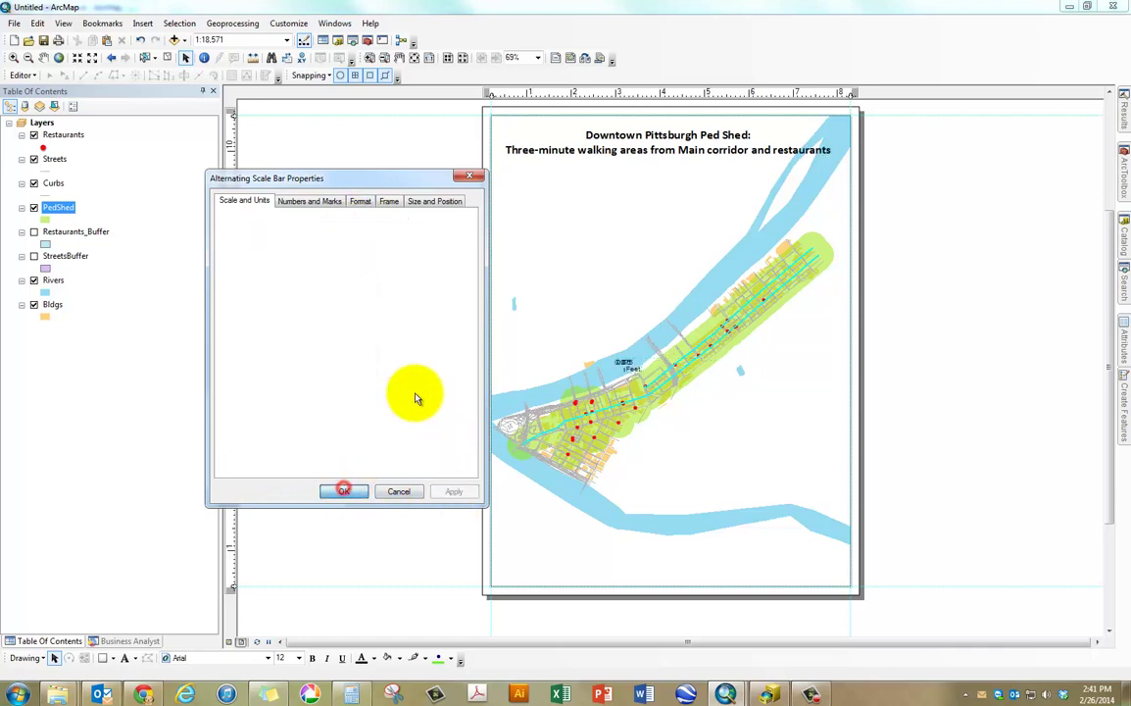
Step: Change the division value to 1,000 feet and move the bar to the bottom-left corner
{"action": "double_click", "coordinate": [624, 368]}
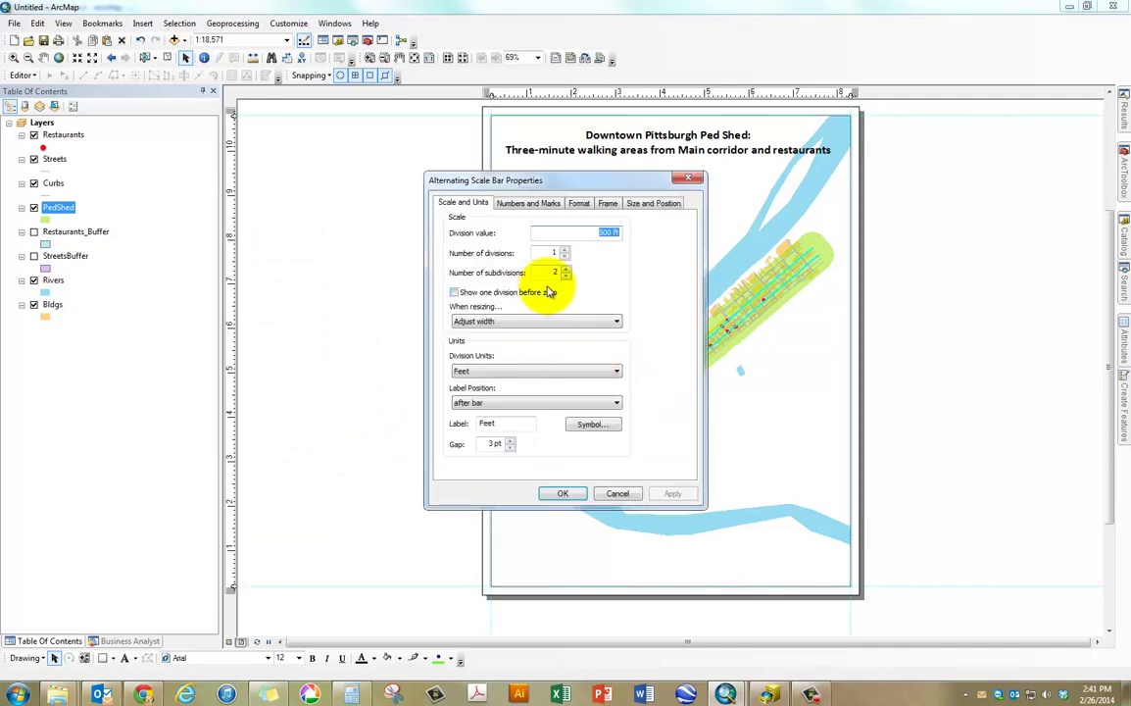
{"action": "left_click", "coordinate": [618, 493]}
{"action": "left_click", "coordinate": [405, 372]}
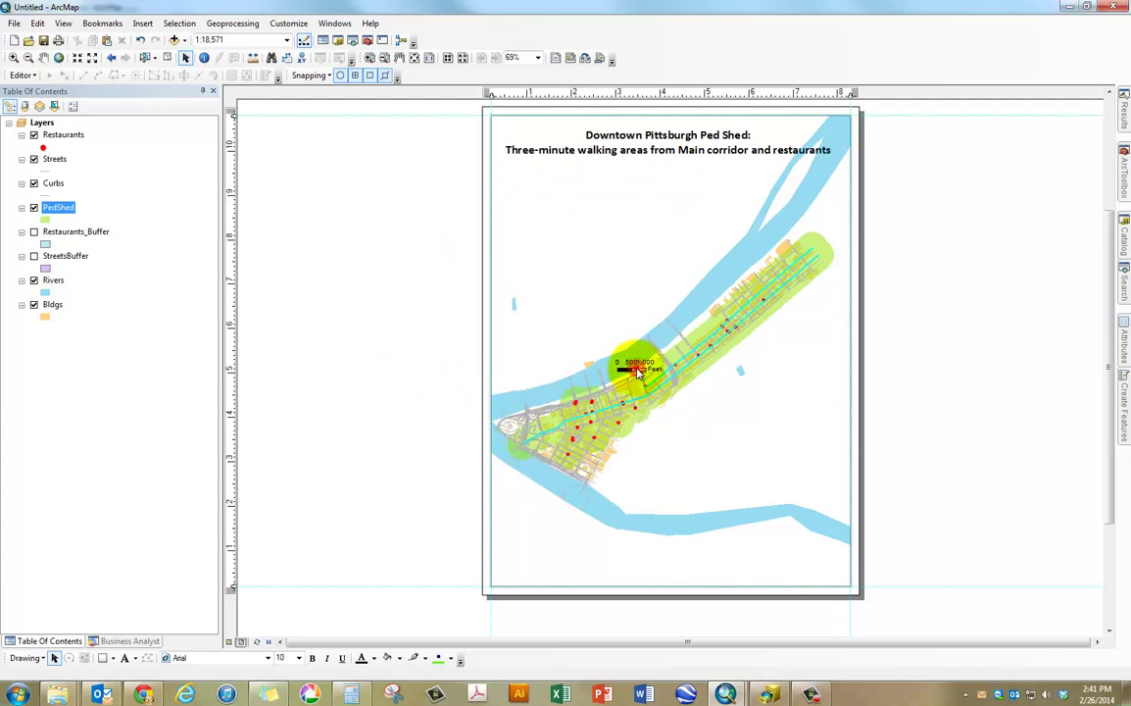
{"action": "double_click", "coordinate": [637, 372]}
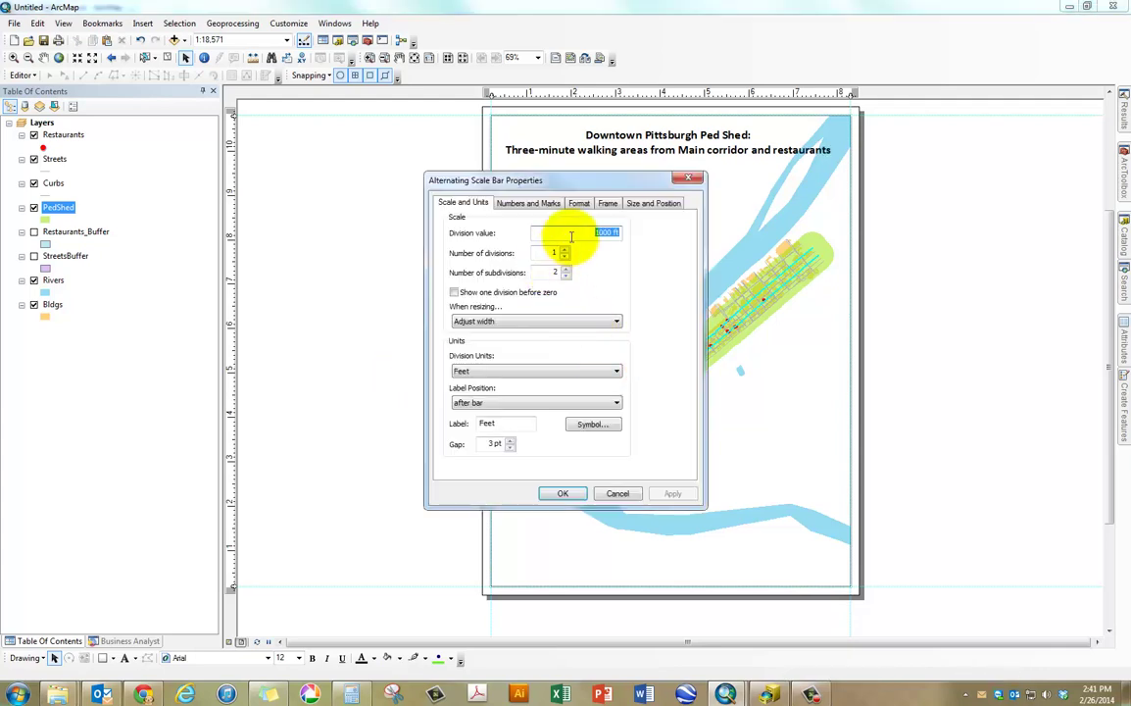
{"action": "key", "text": "Return"}
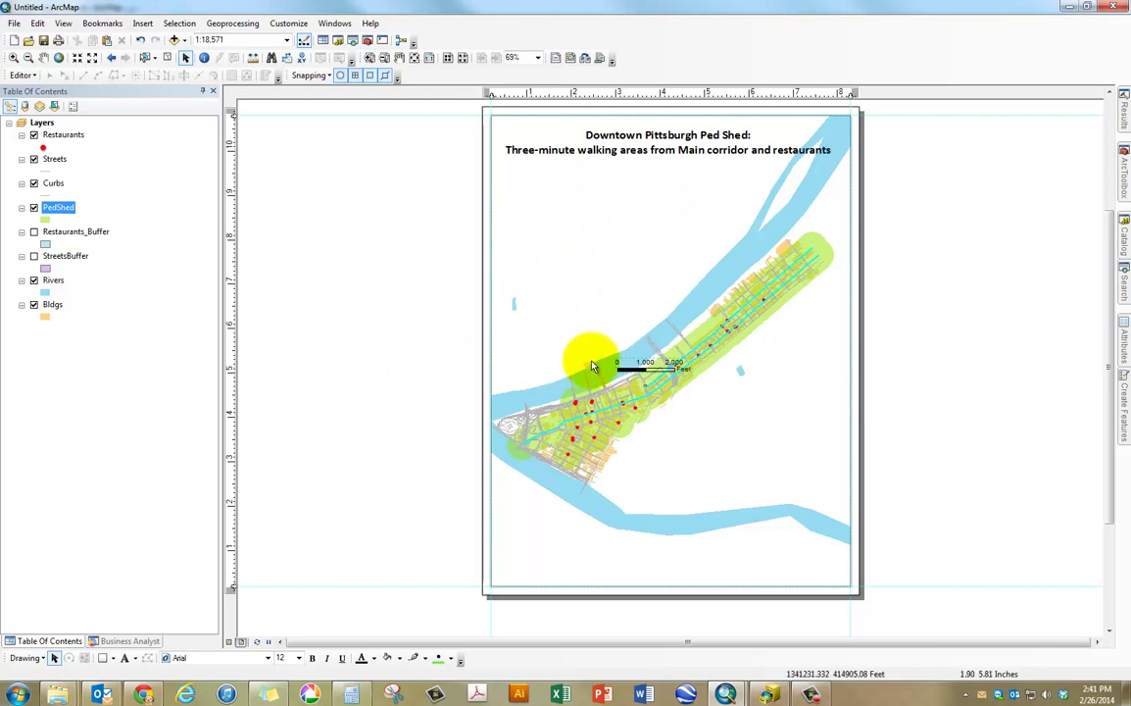
{"action": "left_click_drag", "start_coordinate": [669, 369], "coordinate": [539, 567]}
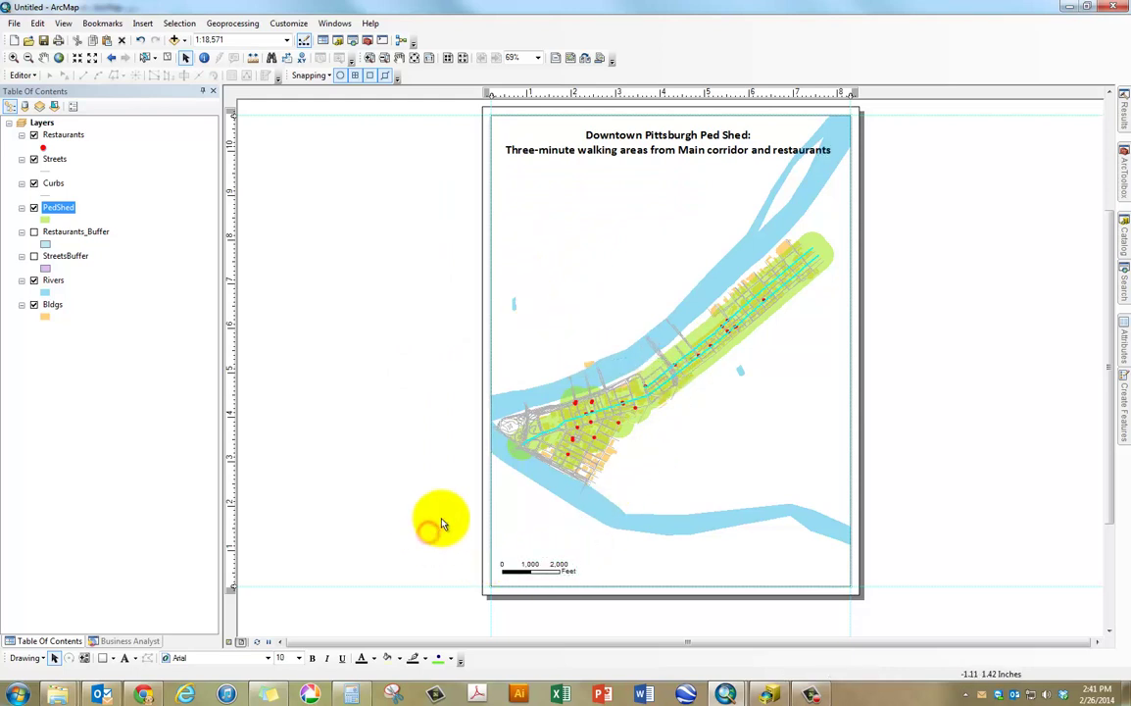
Step: Insert an ESRI North 3 north arrow and place it above the scale bar
{"action": "left_click", "coordinate": [142, 23]}
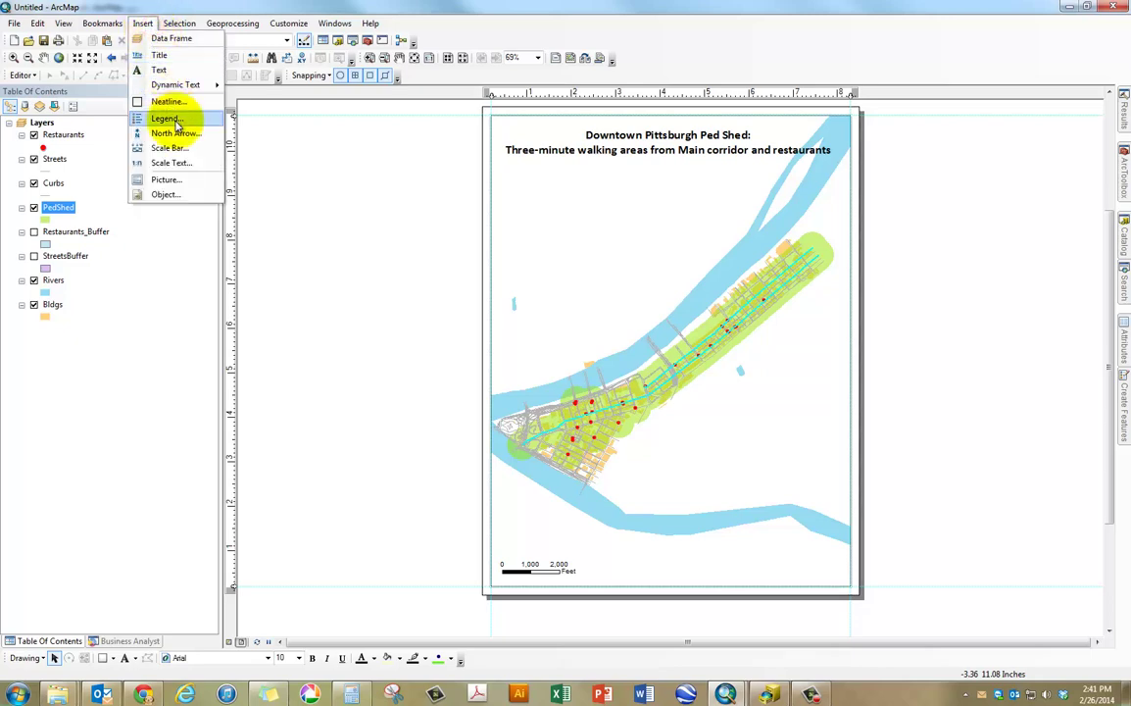
{"action": "left_click", "coordinate": [176, 133]}
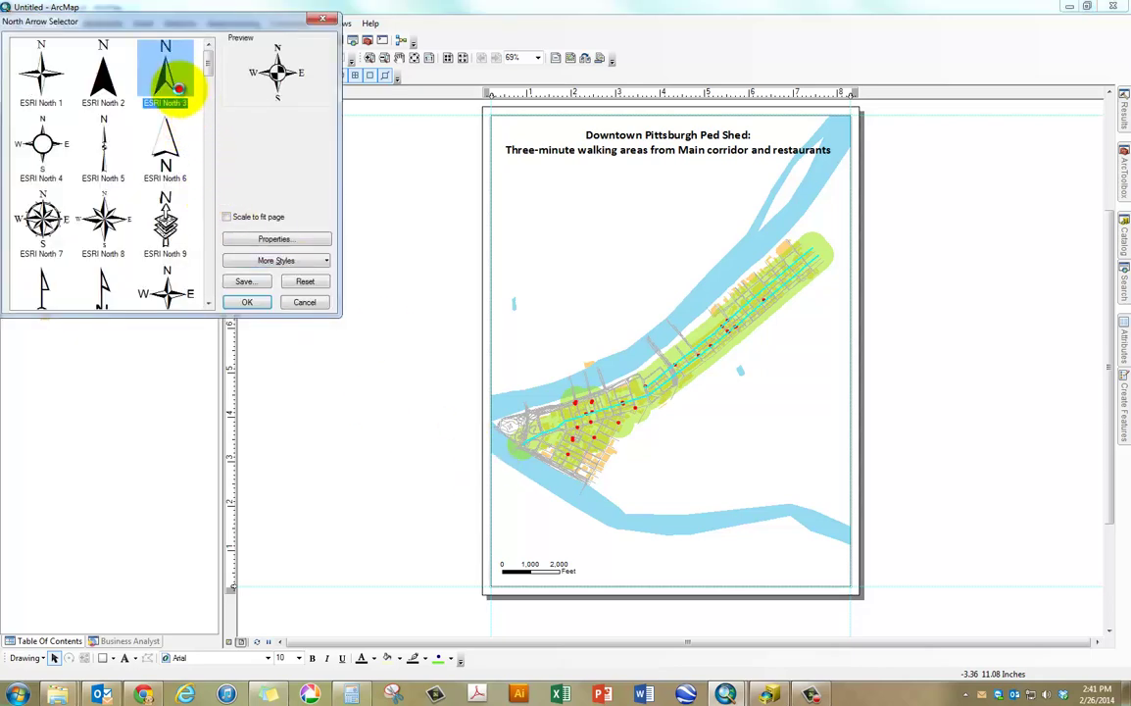
{"action": "double_click", "coordinate": [179, 90]}
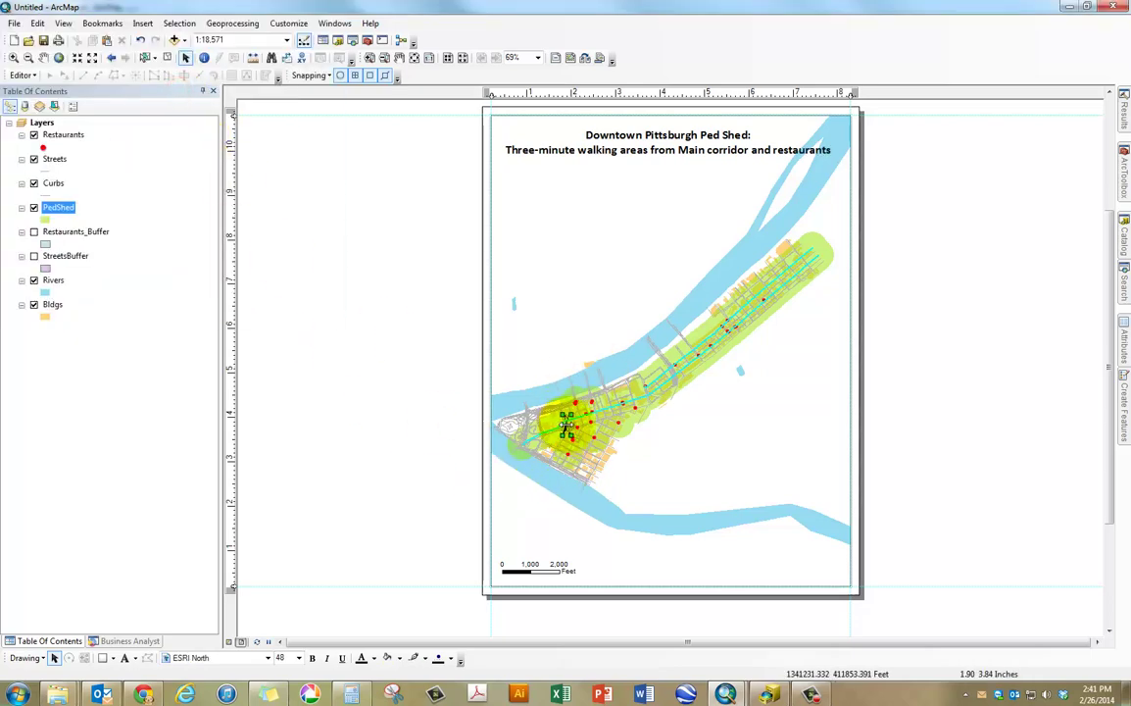
{"action": "mouse_move", "coordinate": [565, 440]}
{"action": "left_mouse_down"}
{"action": "mouse_move", "coordinate": [520, 495]}
{"action": "mouse_move", "coordinate": [530, 431]}
{"action": "mouse_move", "coordinate": [566, 437]}
{"action": "left_mouse_up"}
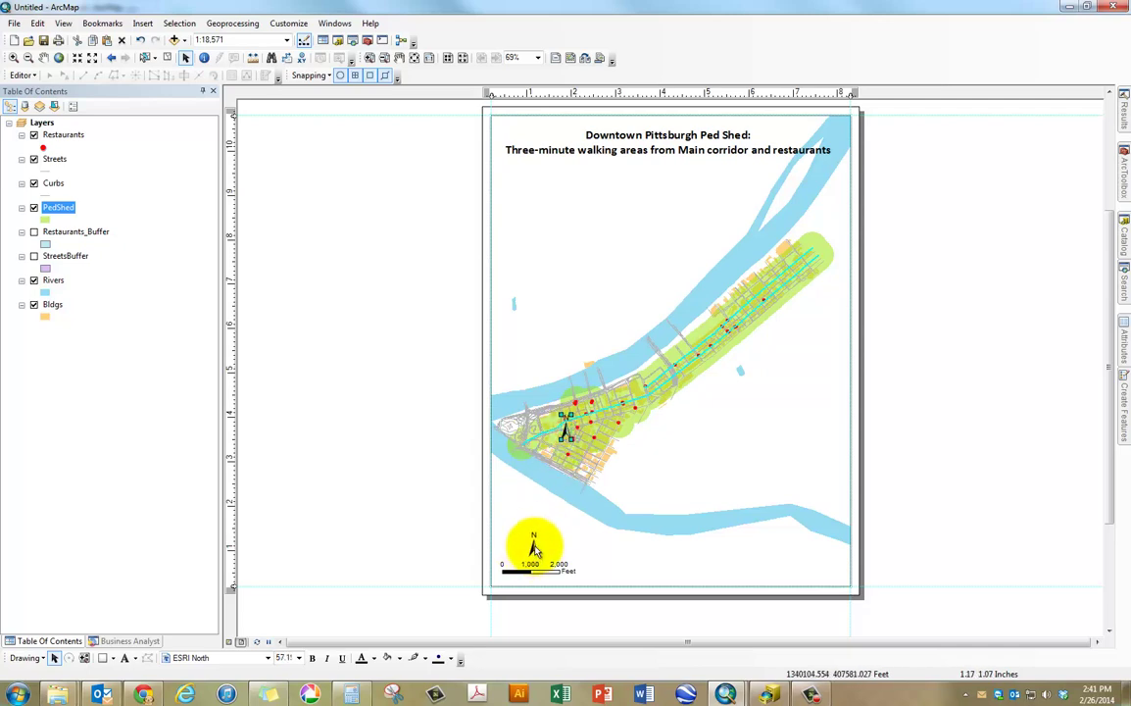
{"action": "left_click", "coordinate": [389, 450]}
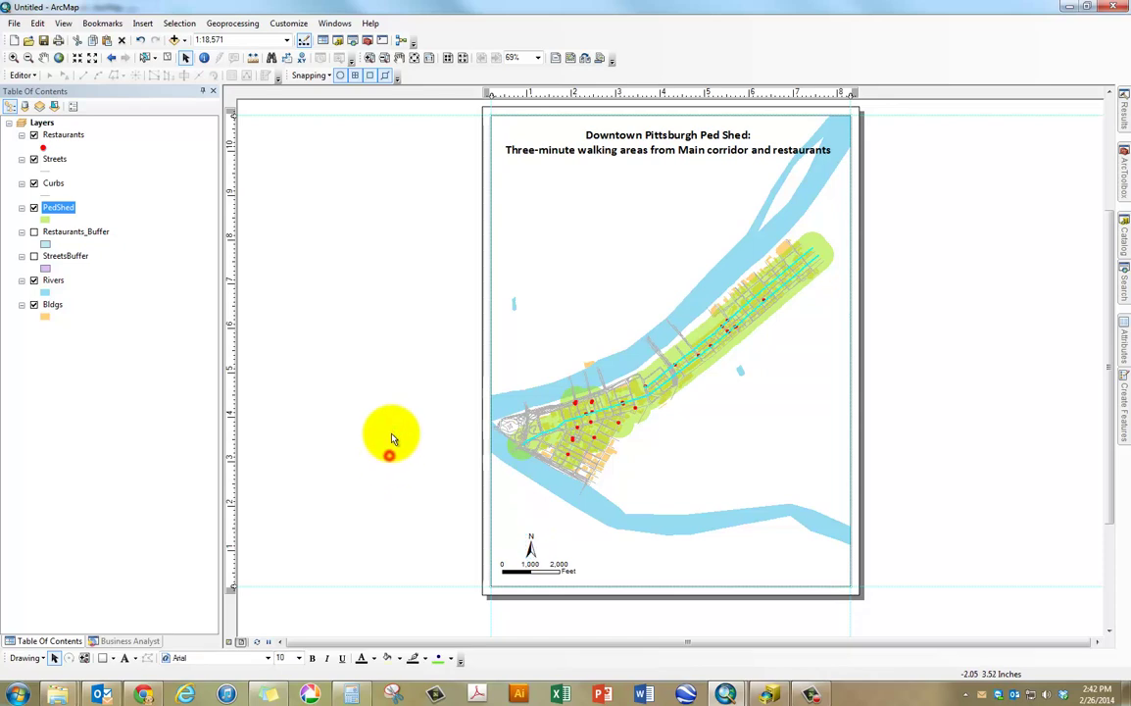
{"action": "left_click", "coordinate": [398, 429]}
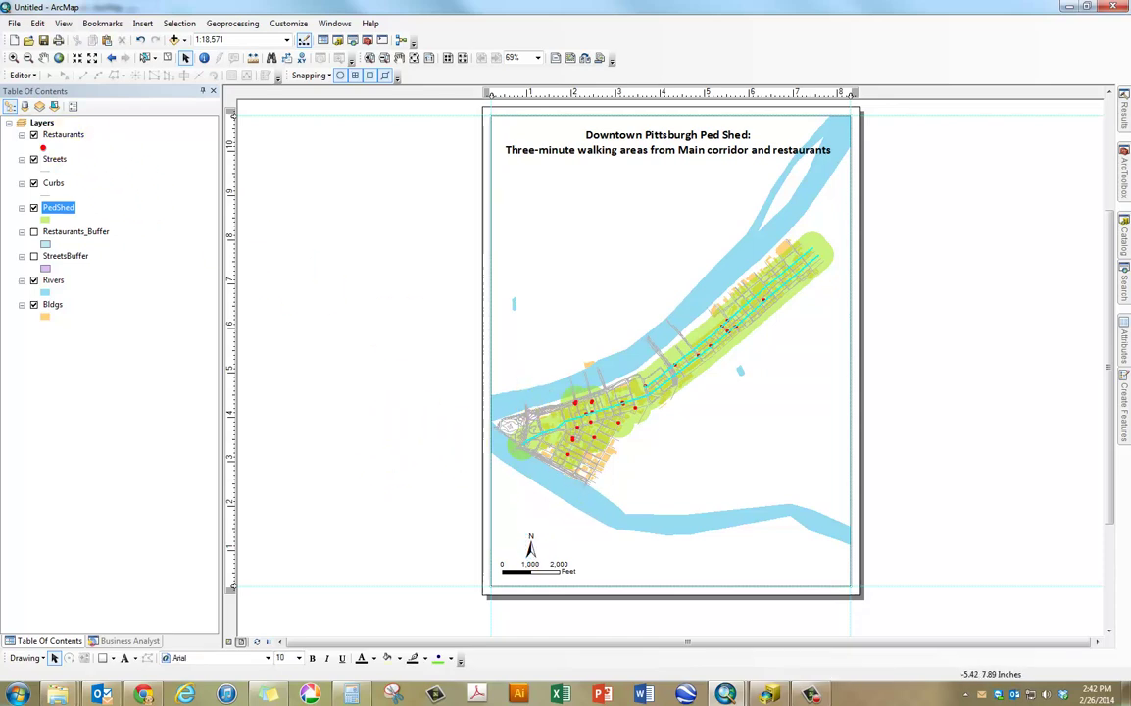
Step: Add the Streets basemap and hide the Rivers layer
{"action": "left_click", "coordinate": [41, 122]}
{"action": "left_click", "coordinate": [182, 40]}
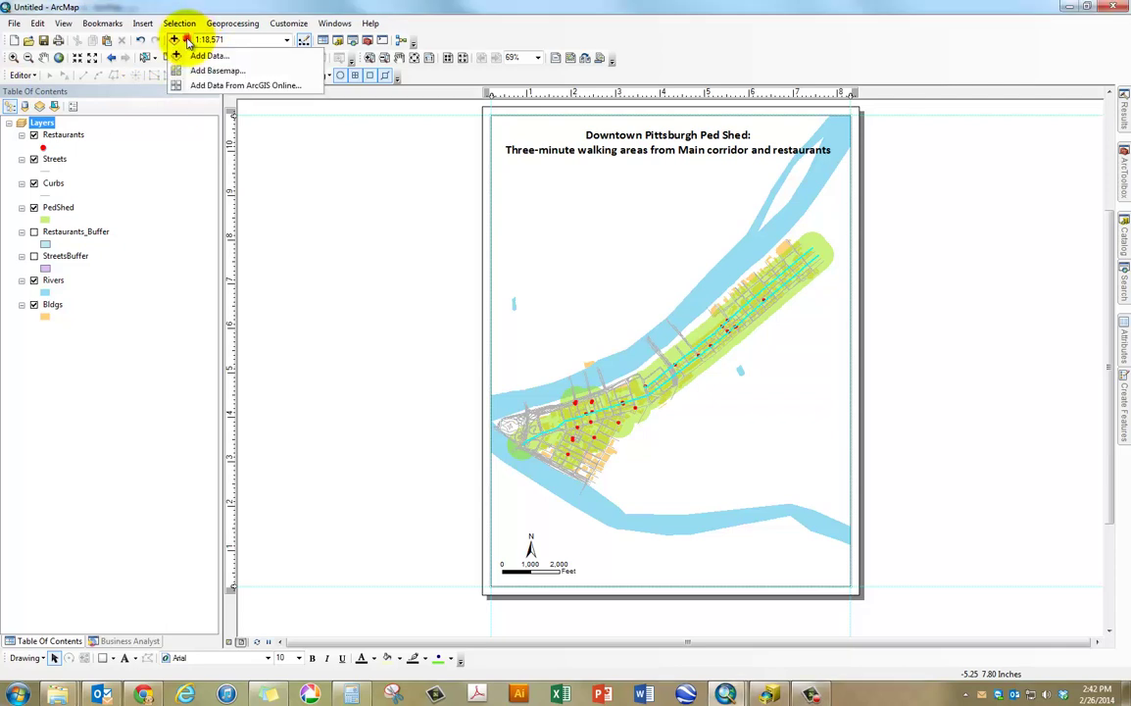
{"action": "left_click", "coordinate": [195, 74]}
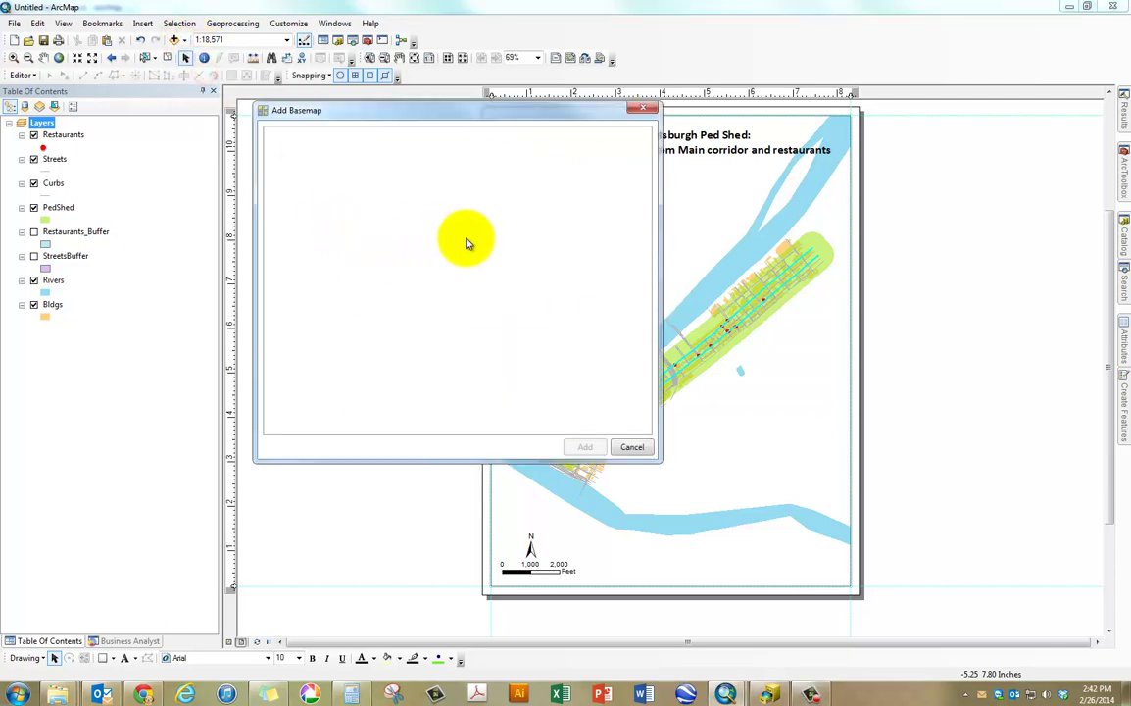
{"action": "double_click", "coordinate": [501, 183]}
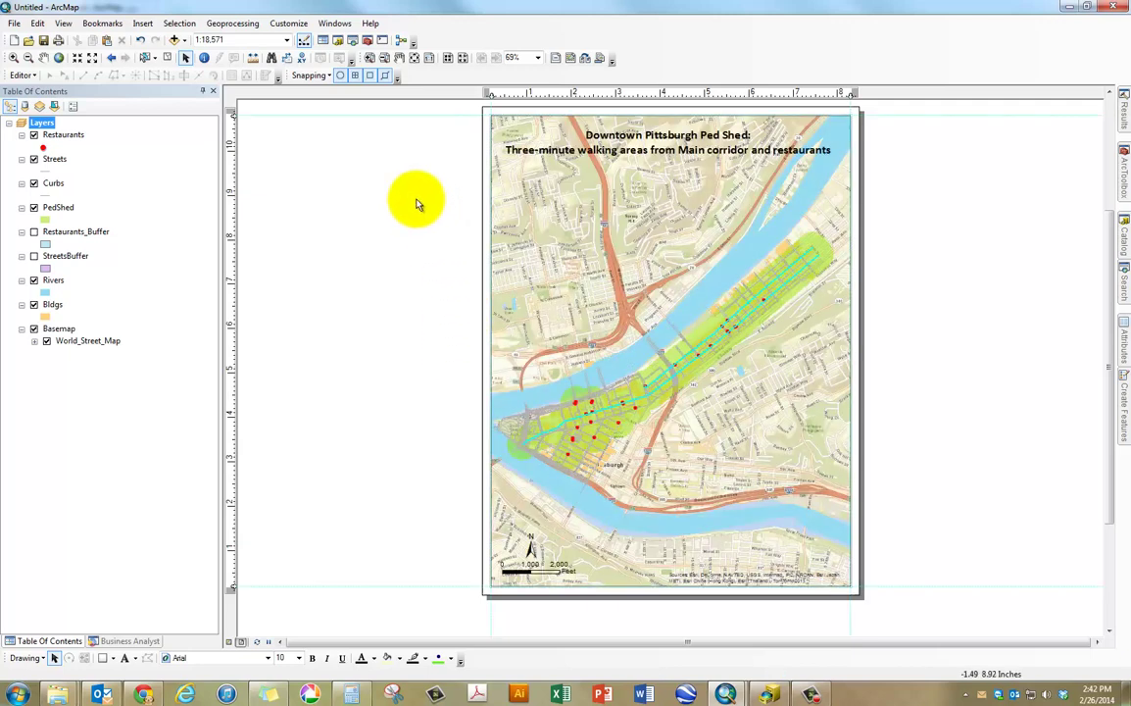
{"action": "left_click", "coordinate": [34, 280]}
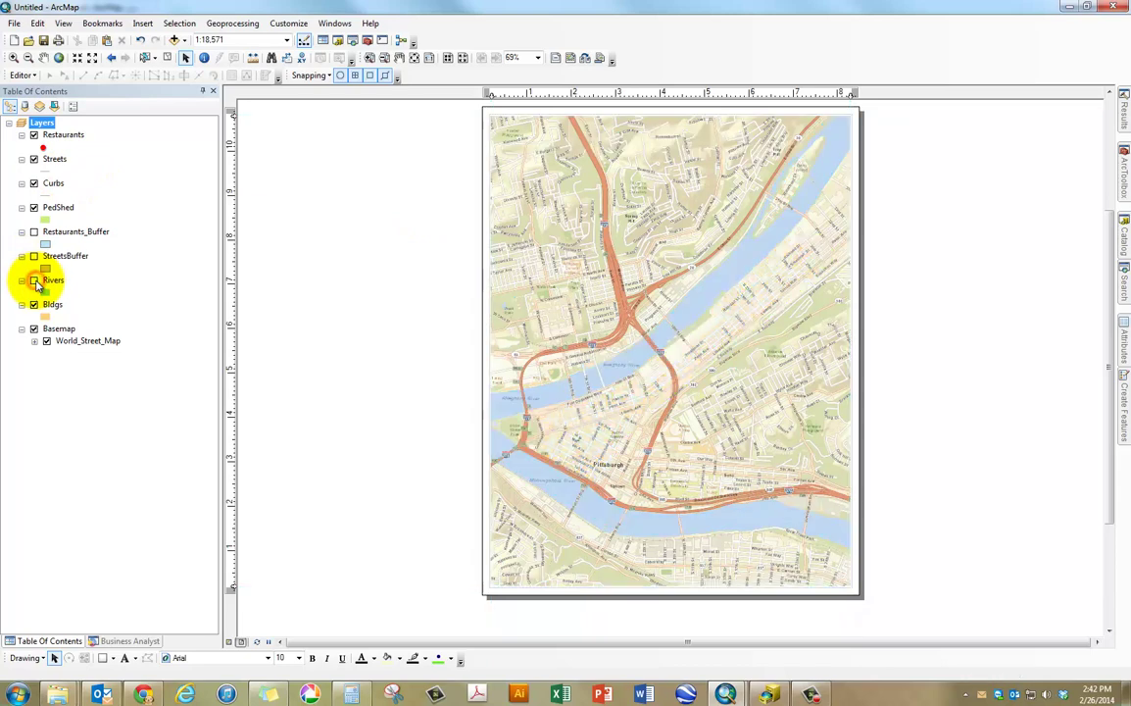
Step: Give PedShed a dashed hollow outline symbol
{"action": "left_click", "coordinate": [185, 57]}
{"action": "left_click", "coordinate": [335, 303]}
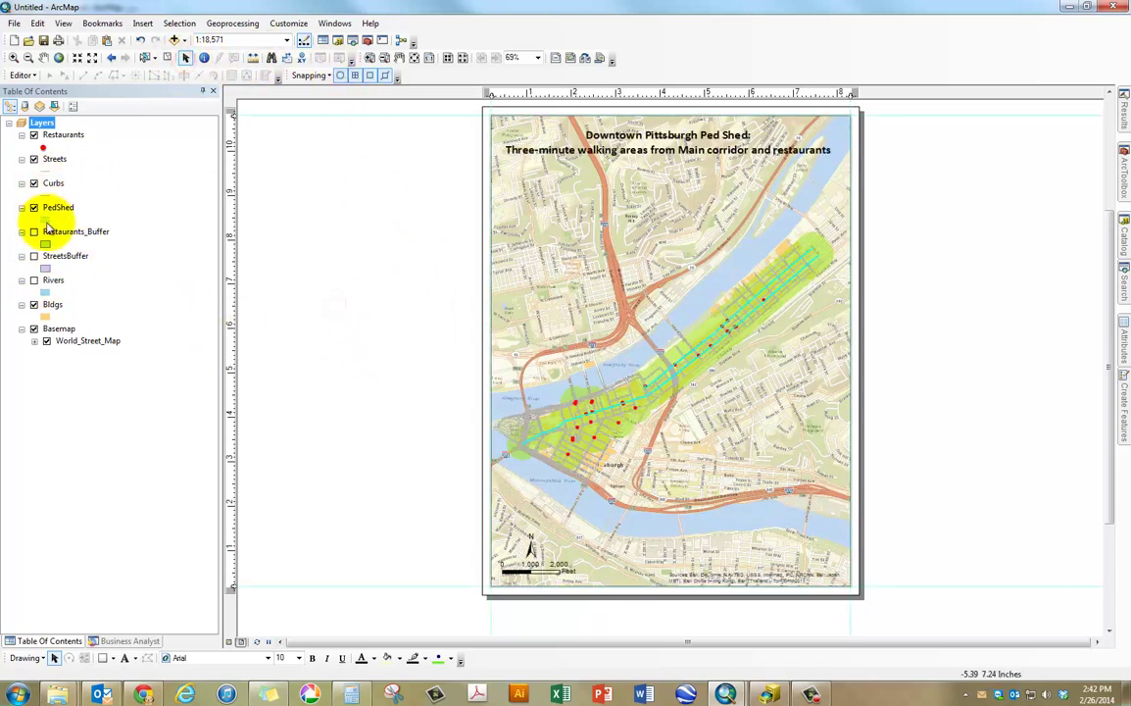
{"action": "left_click", "coordinate": [45, 220]}
{"action": "left_click", "coordinate": [186, 323]}
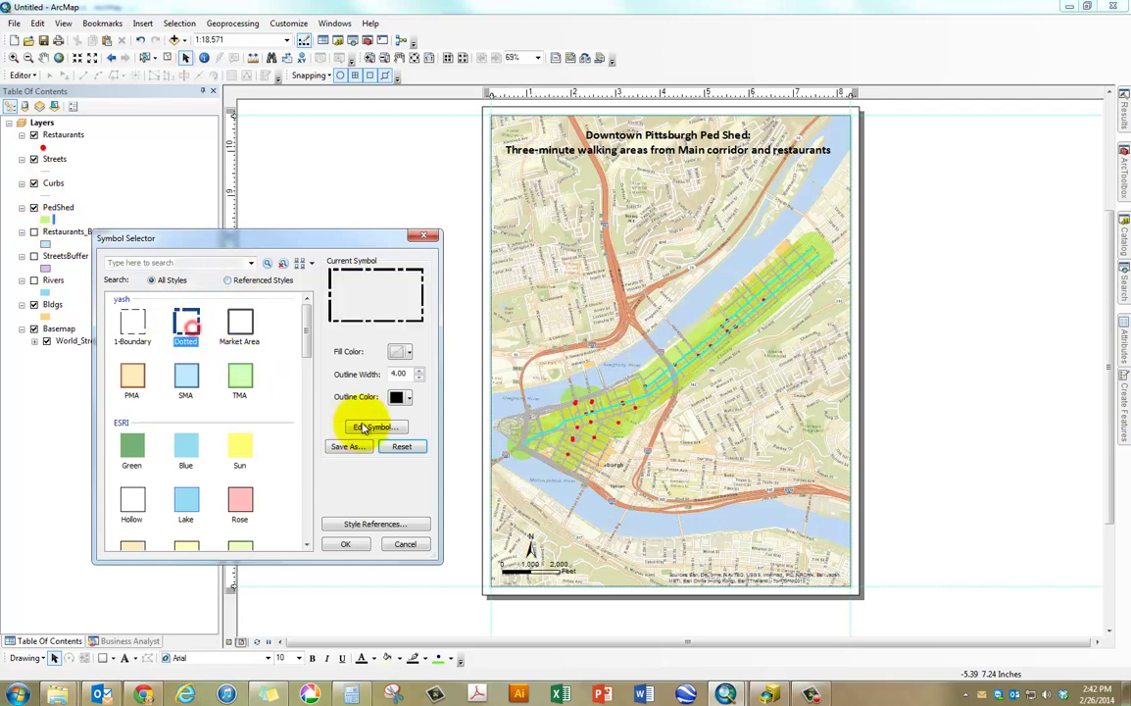
{"action": "left_click", "coordinate": [345, 542]}
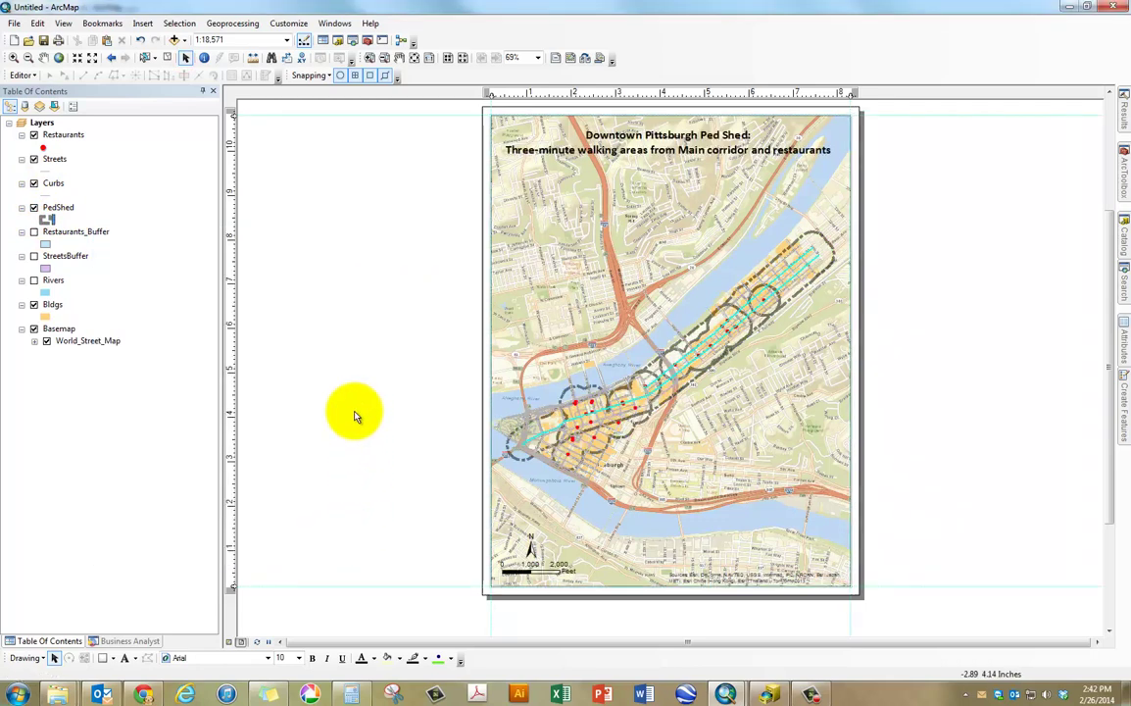
Step: Start an edit session on the PedShed layer
{"action": "right_click", "coordinate": [54, 211]}
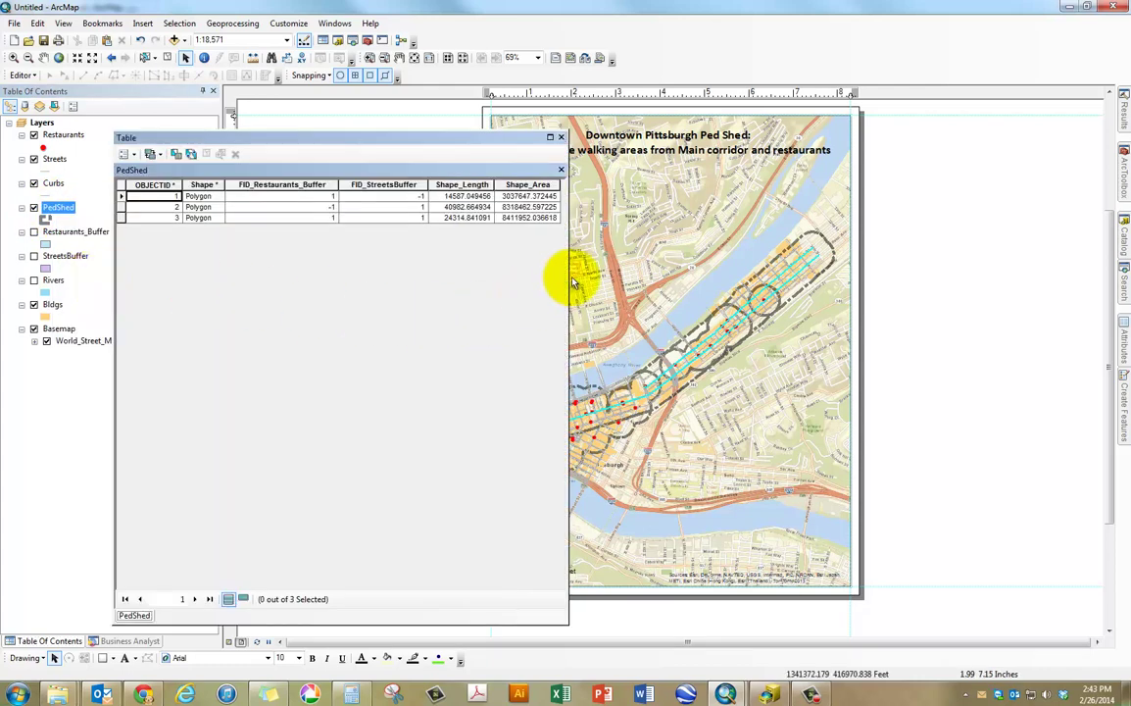
{"action": "left_click_drag", "start_coordinate": [568, 280], "coordinate": [434, 283]}
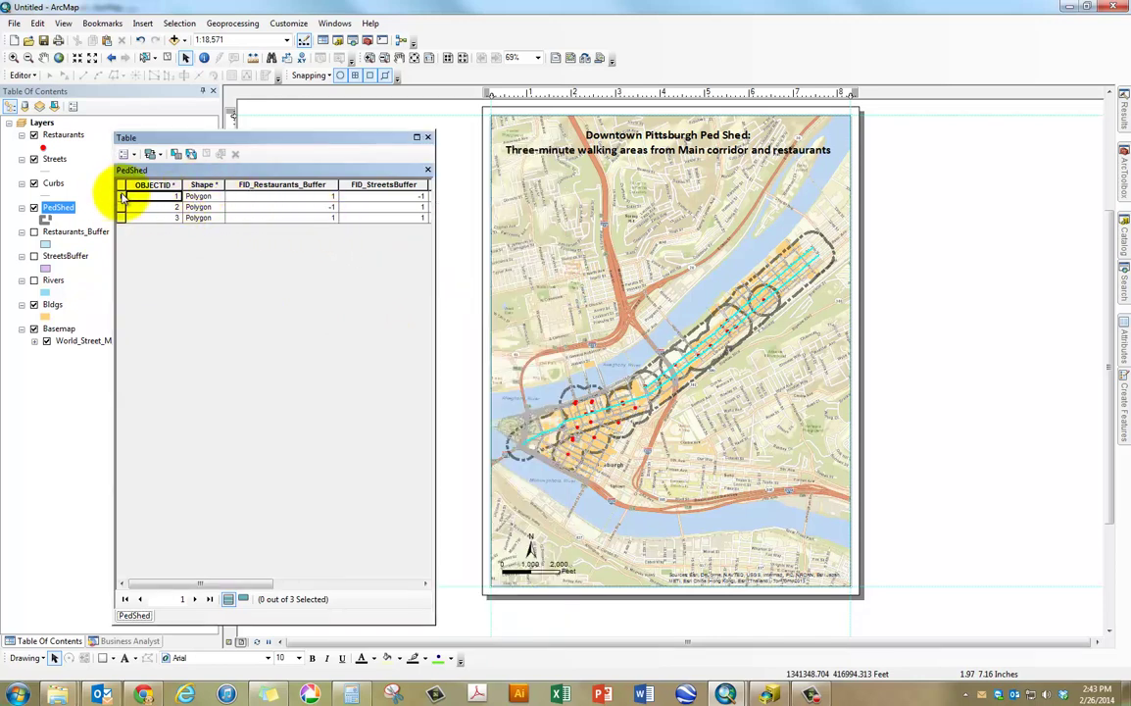
{"action": "right_click", "coordinate": [59, 207]}
{"action": "mouse_move", "coordinate": [214, 433]}
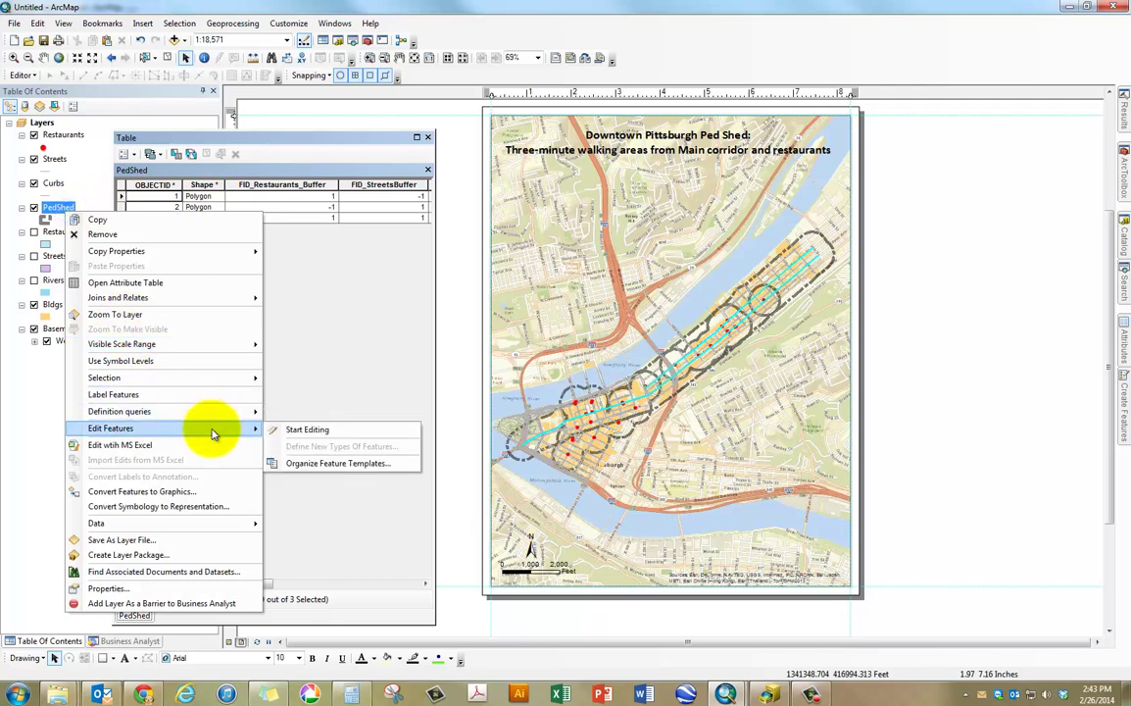
{"action": "left_click", "coordinate": [290, 432]}
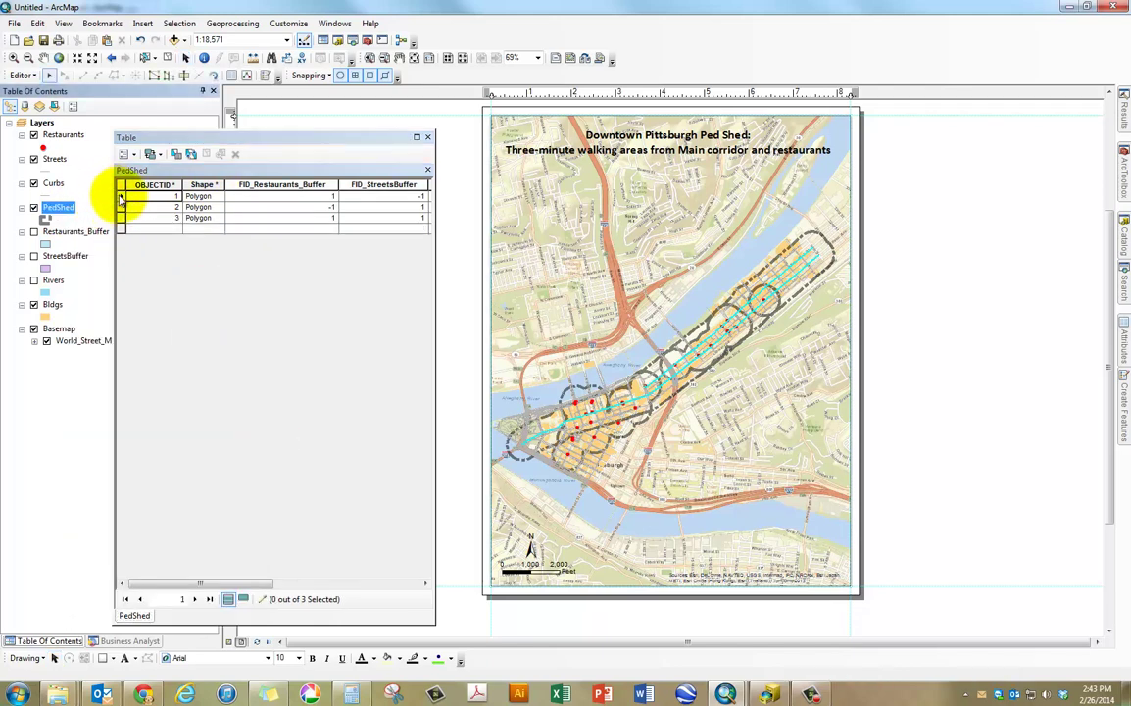
Step: Union the three PedShed polygons into one merged polygon
{"action": "left_click_drag", "start_coordinate": [121, 199], "coordinate": [128, 217]}
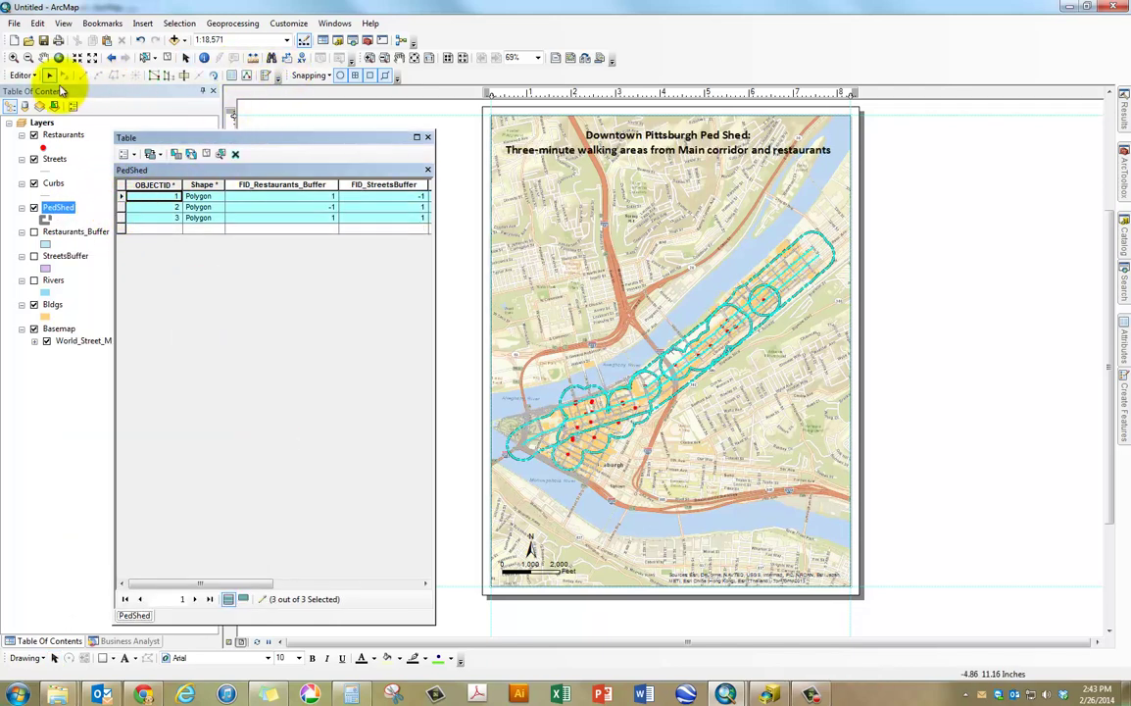
{"action": "left_click", "coordinate": [22, 74]}
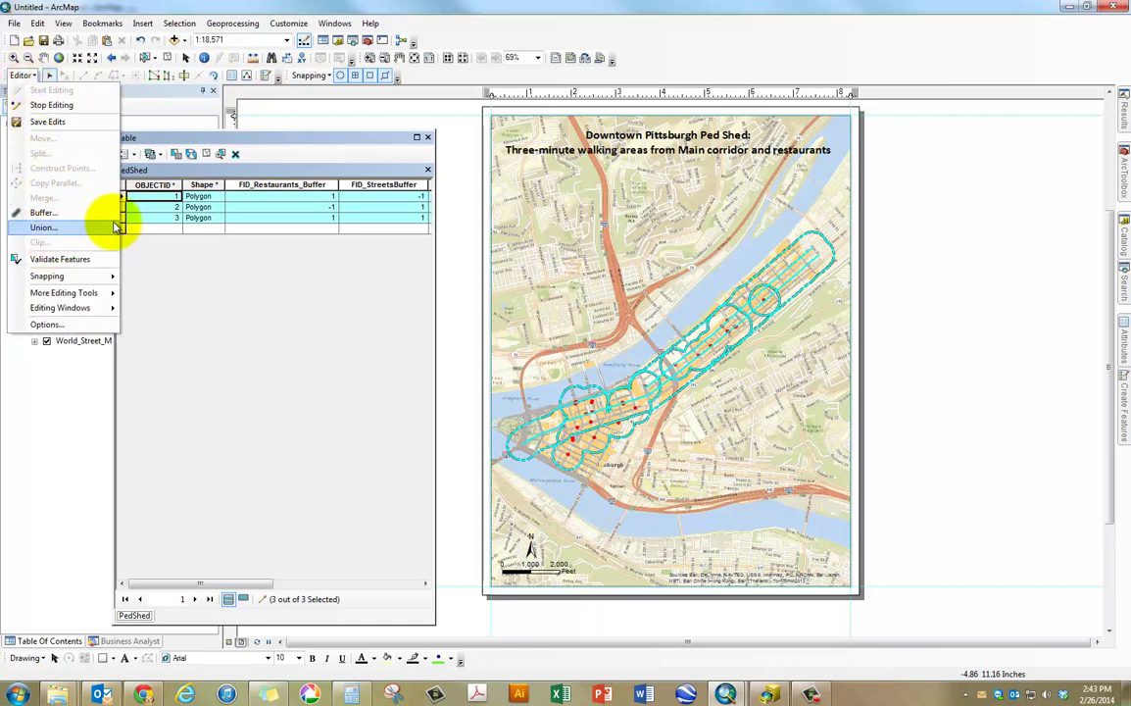
{"action": "left_click", "coordinate": [83, 229]}
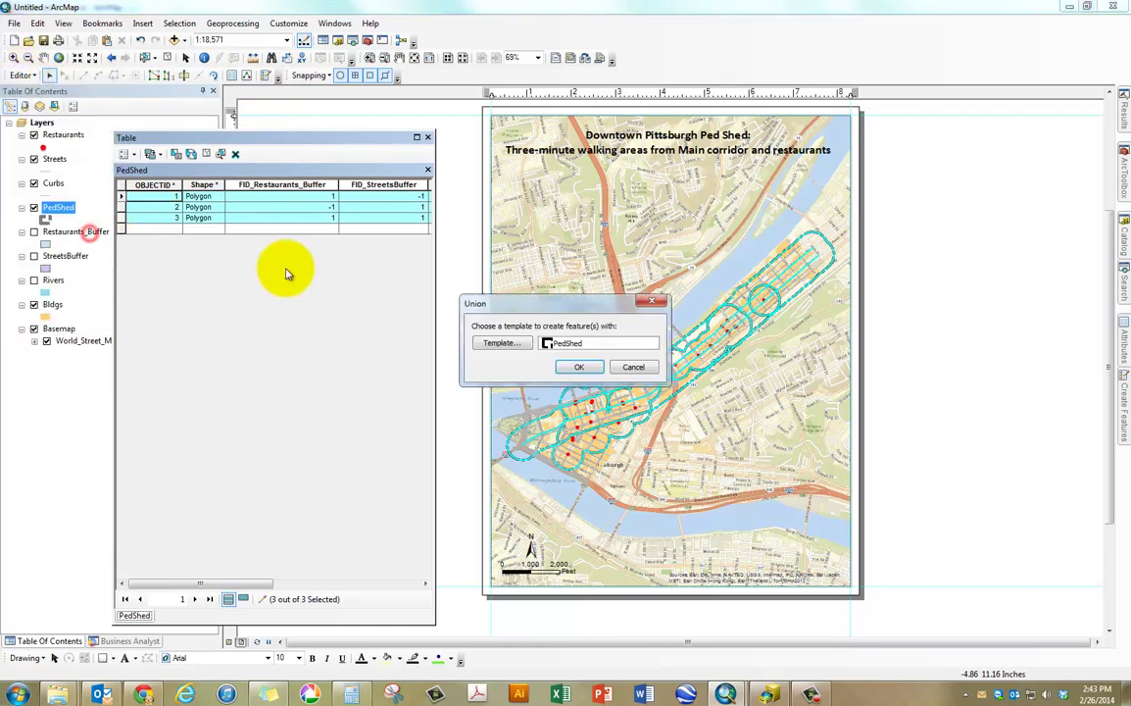
{"action": "left_click", "coordinate": [576, 369]}
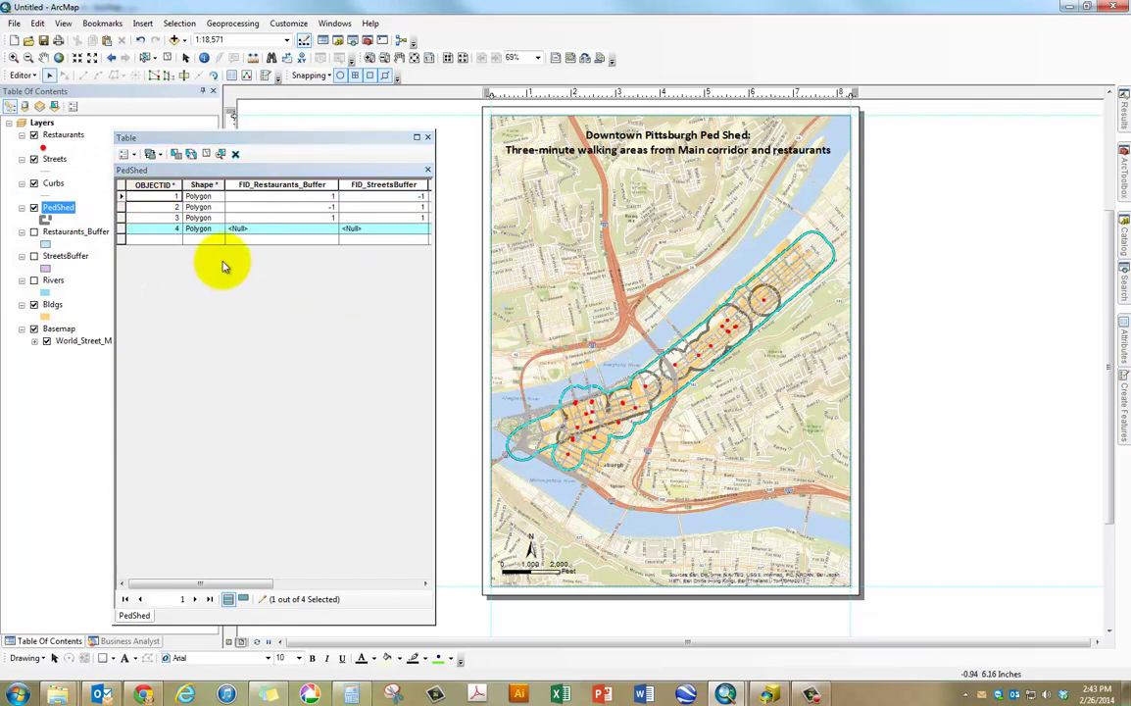
Step: Delete the three original polygons, then stop editing and save the edits
{"action": "left_click_drag", "start_coordinate": [123, 196], "coordinate": [121, 219]}
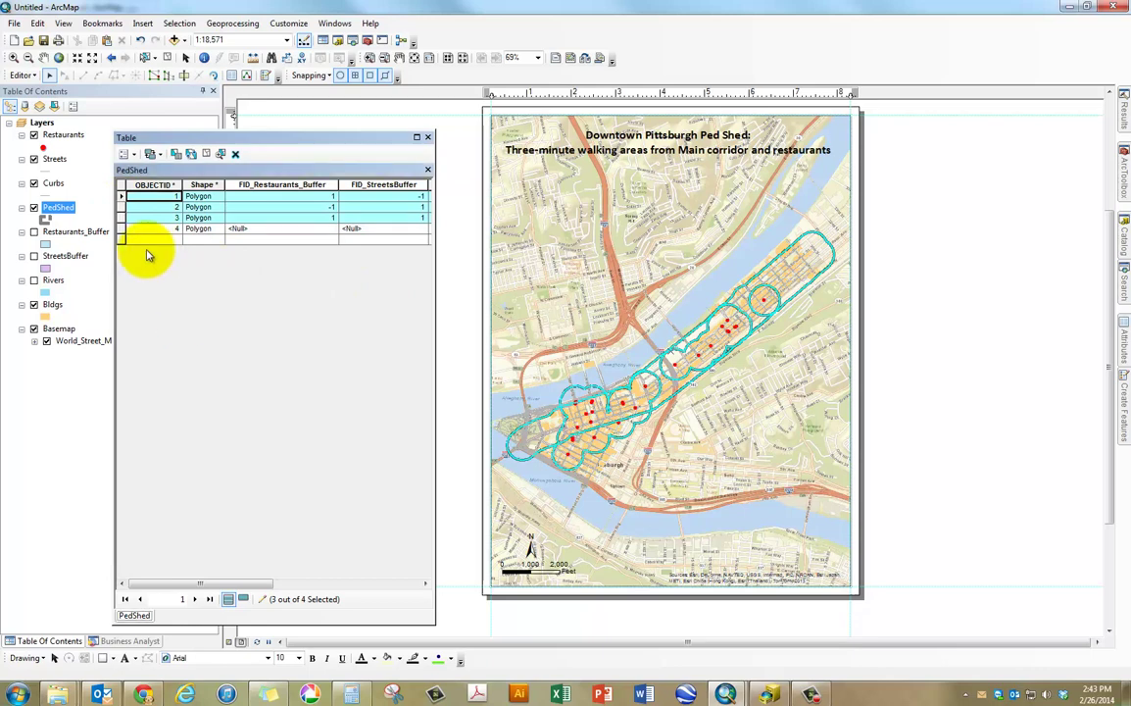
{"action": "left_click", "coordinate": [122, 230]}
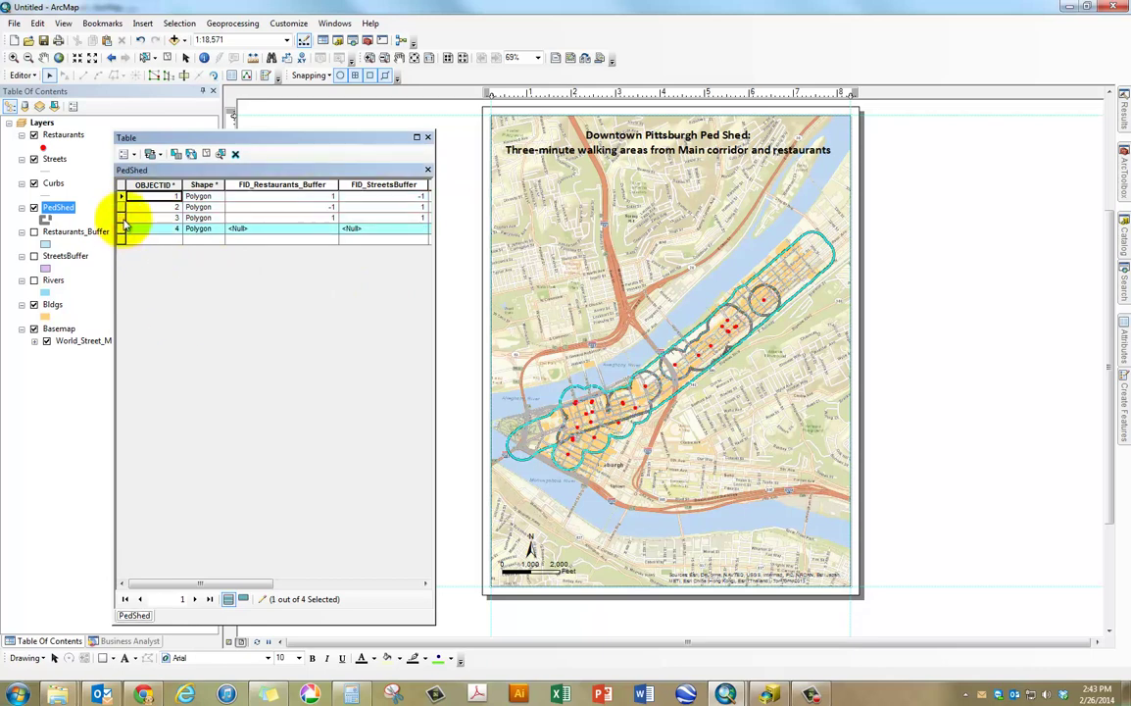
{"action": "left_click_drag", "start_coordinate": [121, 196], "coordinate": [122, 217]}
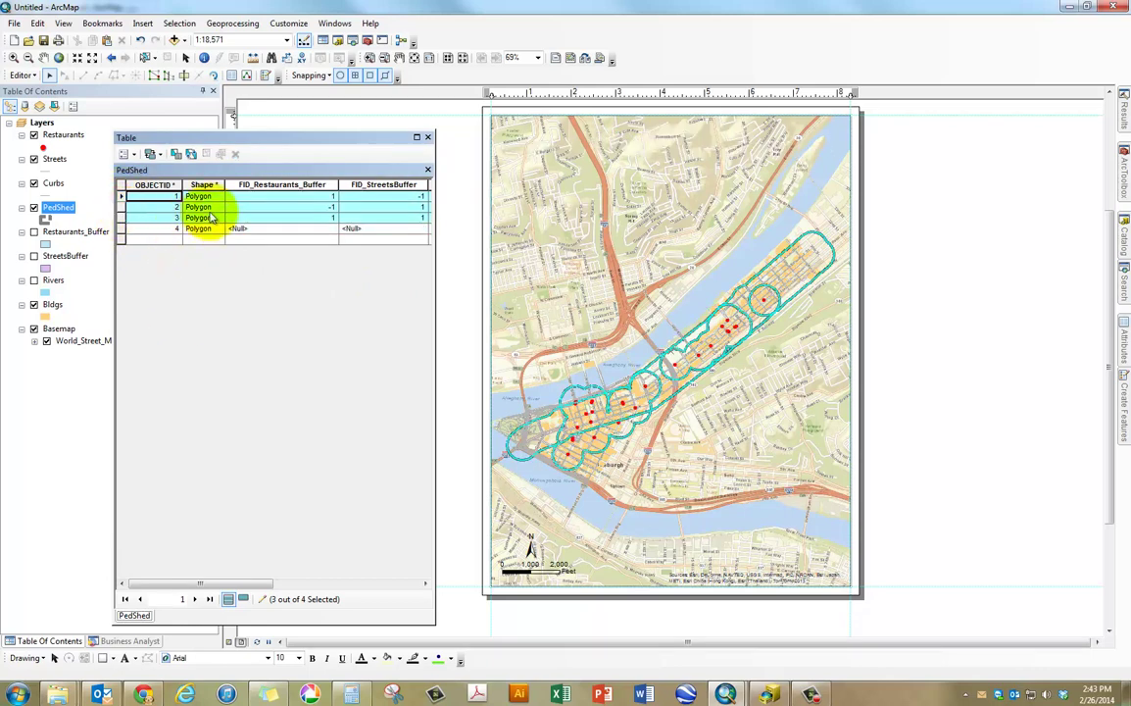
{"action": "left_click", "coordinate": [236, 156]}
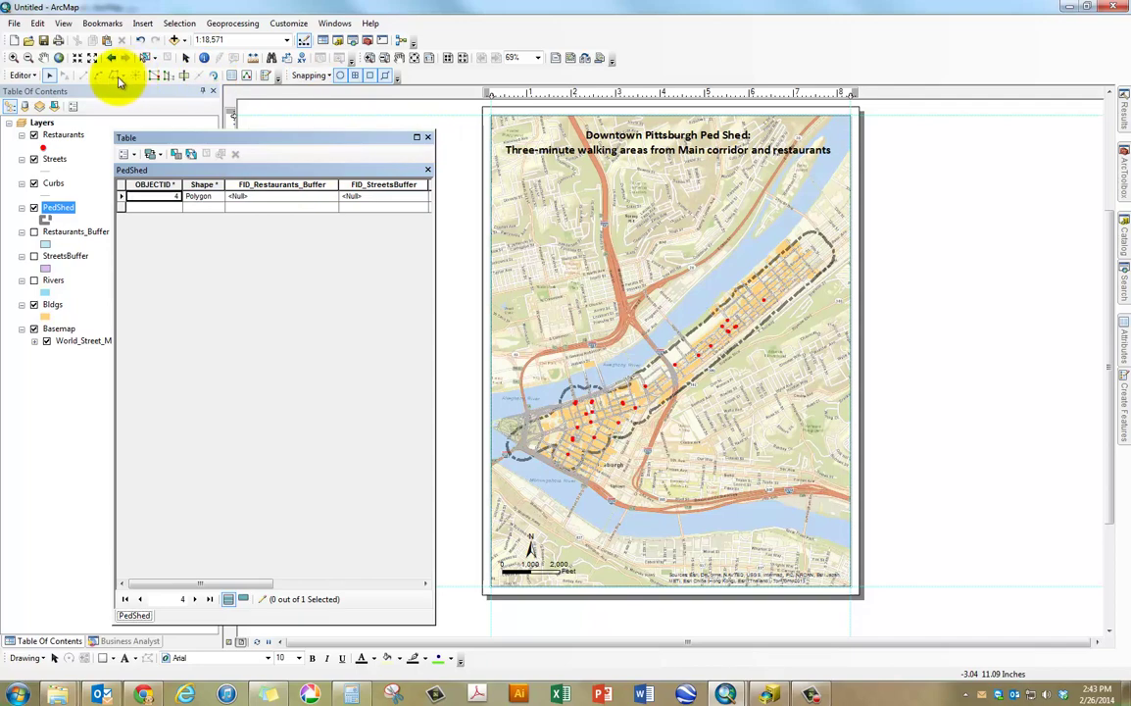
{"action": "left_click", "coordinate": [34, 74]}
{"action": "left_click", "coordinate": [51, 106]}
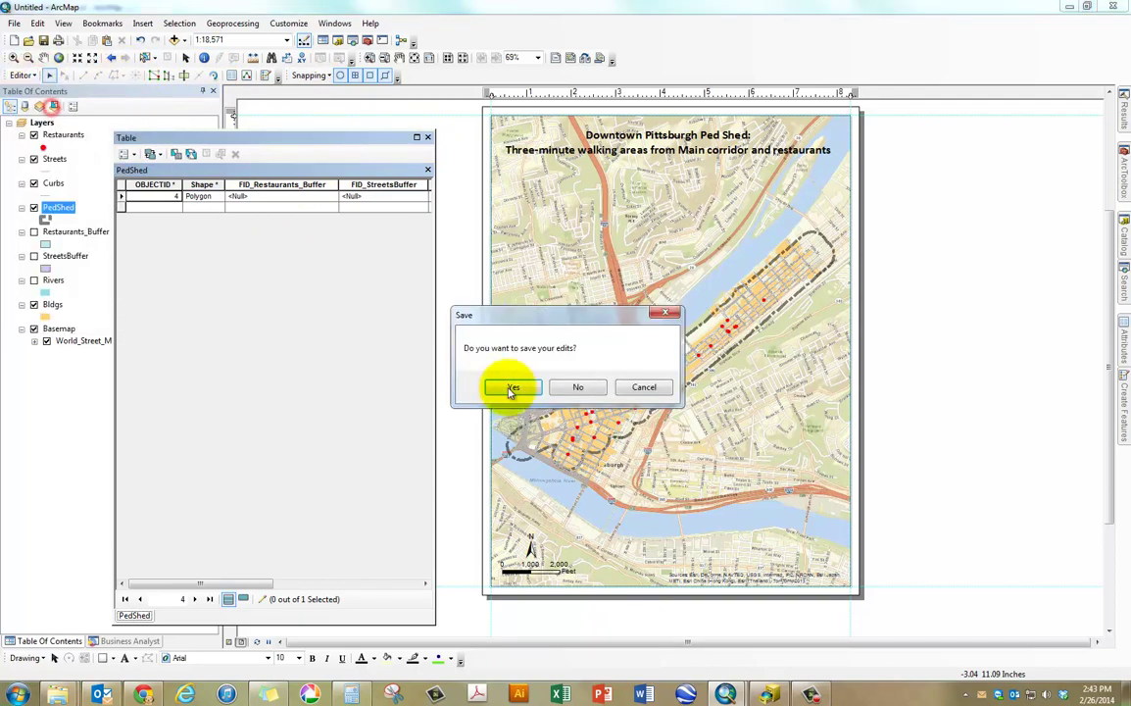
{"action": "left_click", "coordinate": [506, 385]}
Step: Apply the Market Area symbol to PedShed and revisit its transparency setting
{"action": "left_click", "coordinate": [427, 138]}
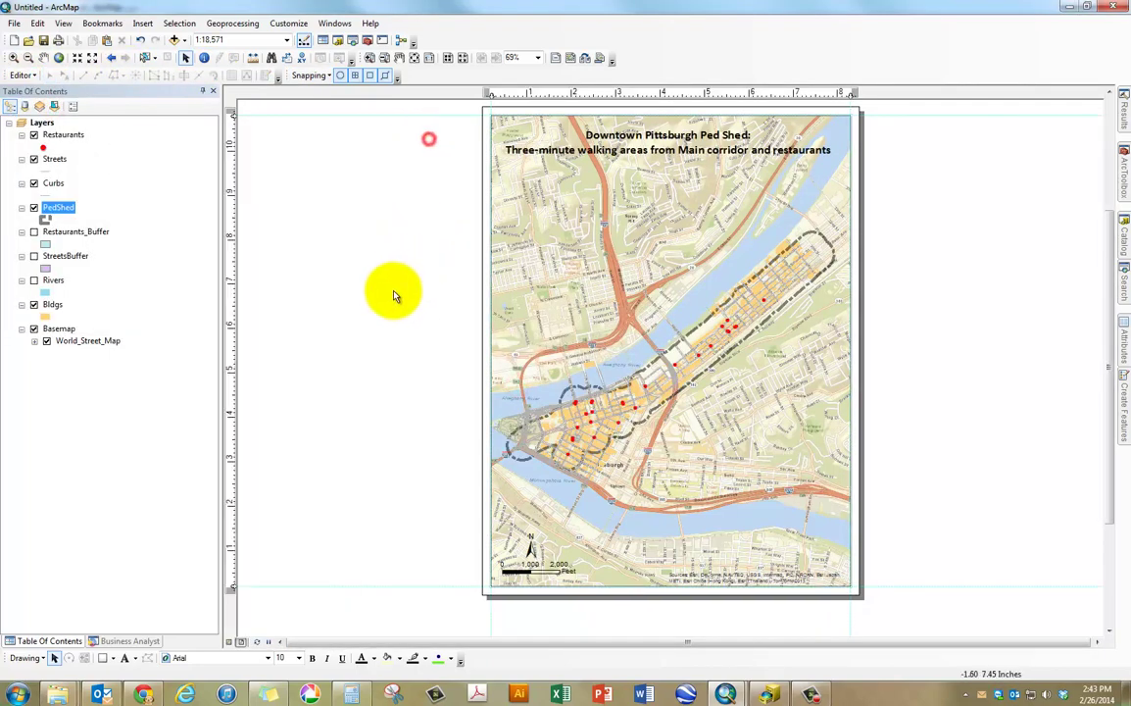
{"action": "left_click", "coordinate": [45, 219]}
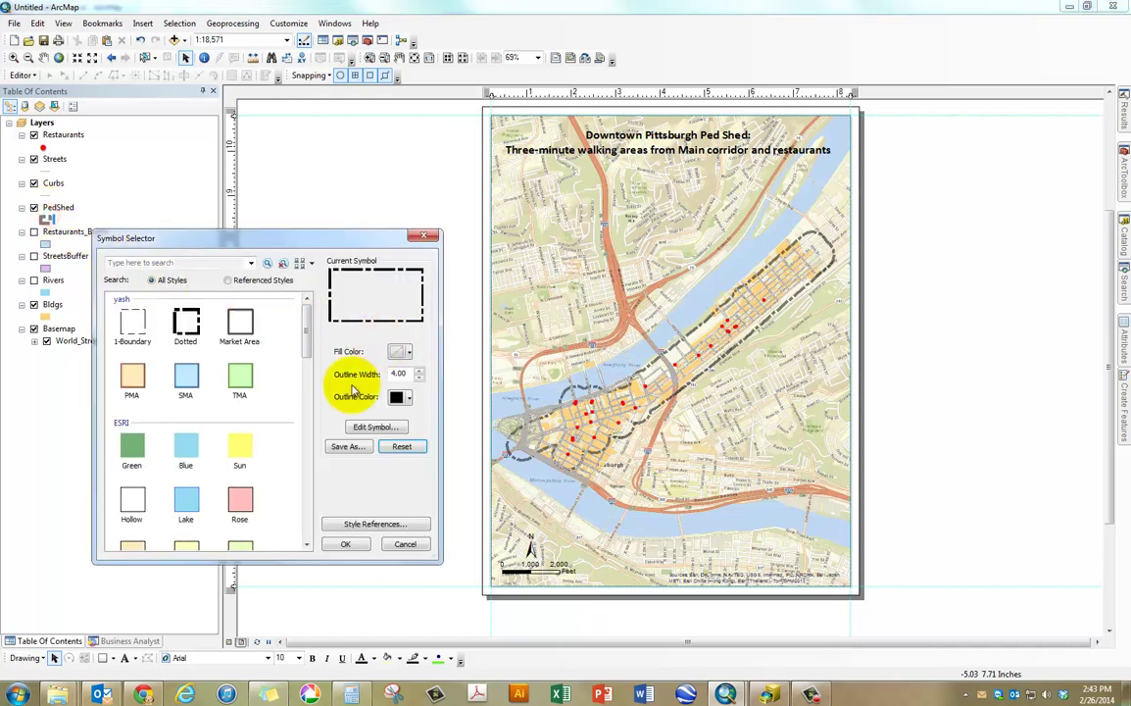
{"action": "left_click", "coordinate": [239, 324]}
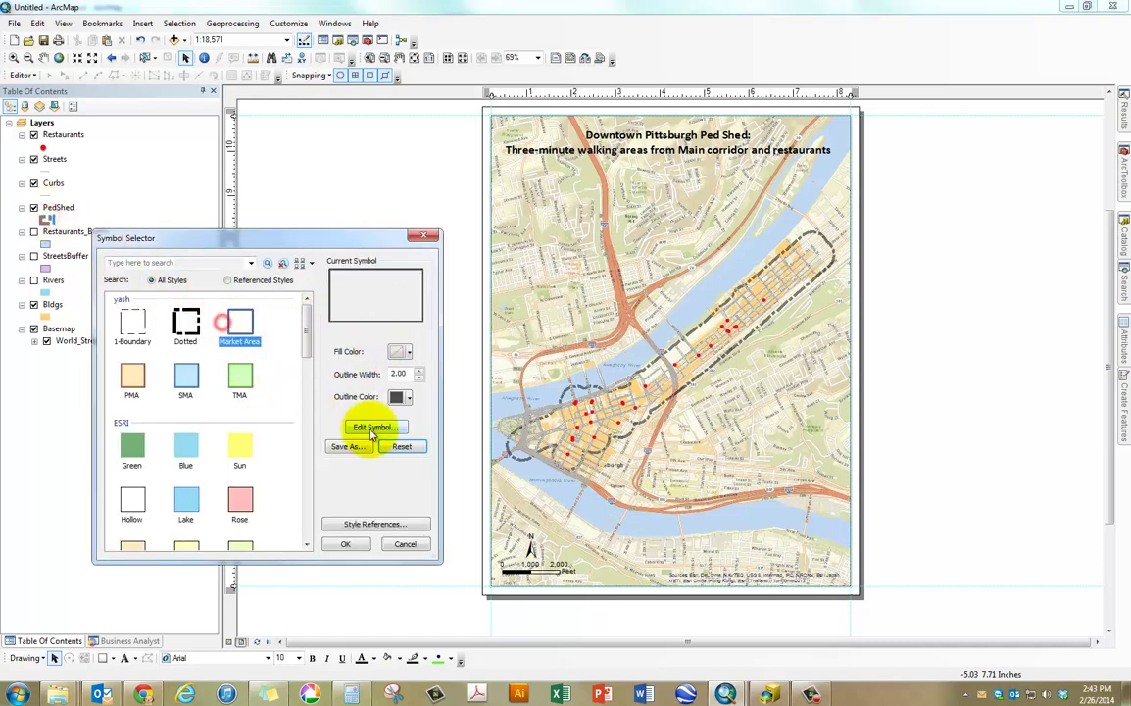
{"action": "left_click", "coordinate": [348, 544]}
{"action": "right_click", "coordinate": [51, 206]}
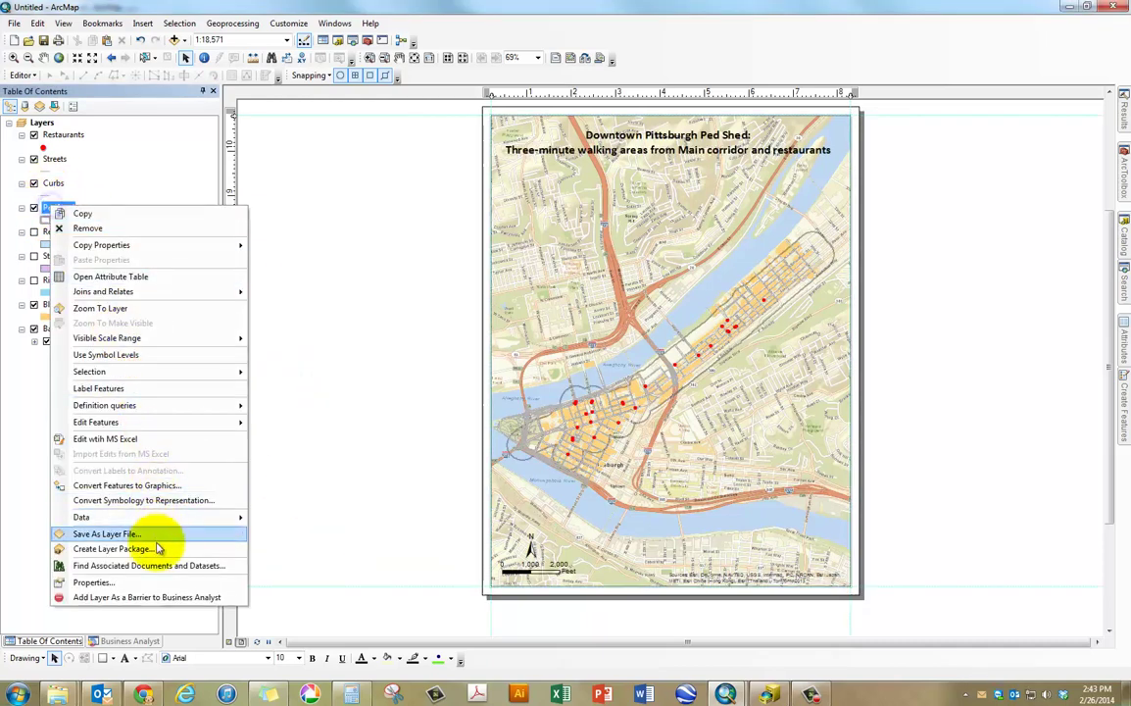
{"action": "left_click", "coordinate": [156, 582]}
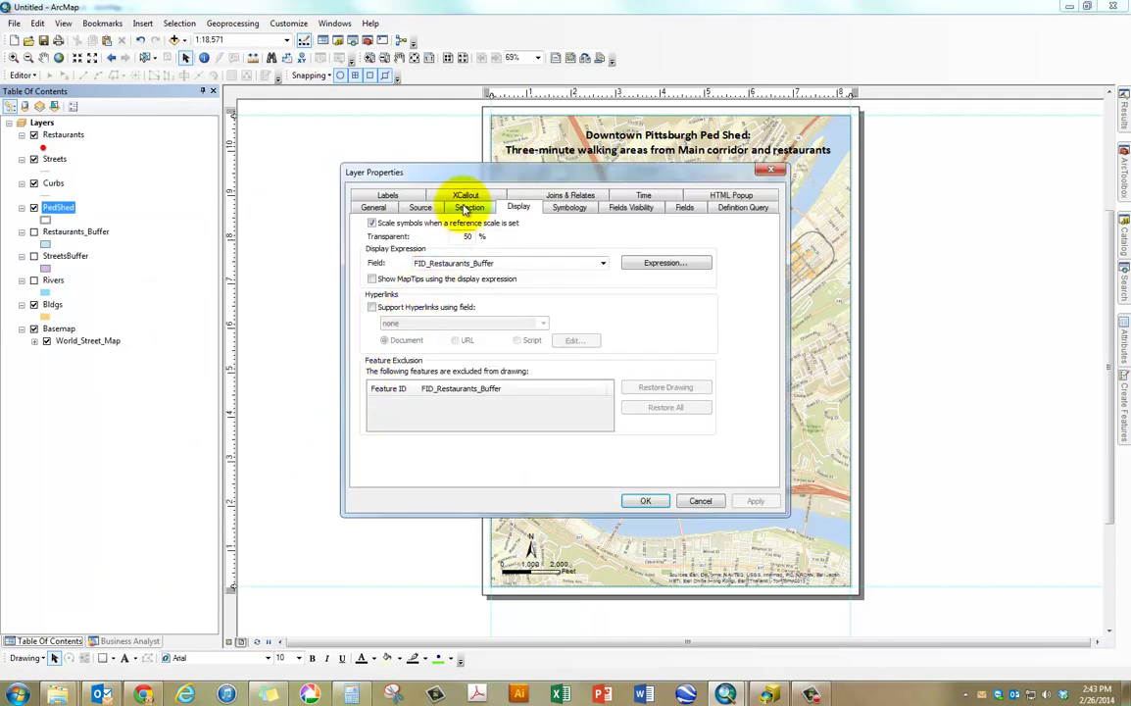
{"action": "double_click", "coordinate": [467, 236]}
{"action": "key", "text": "Return"}
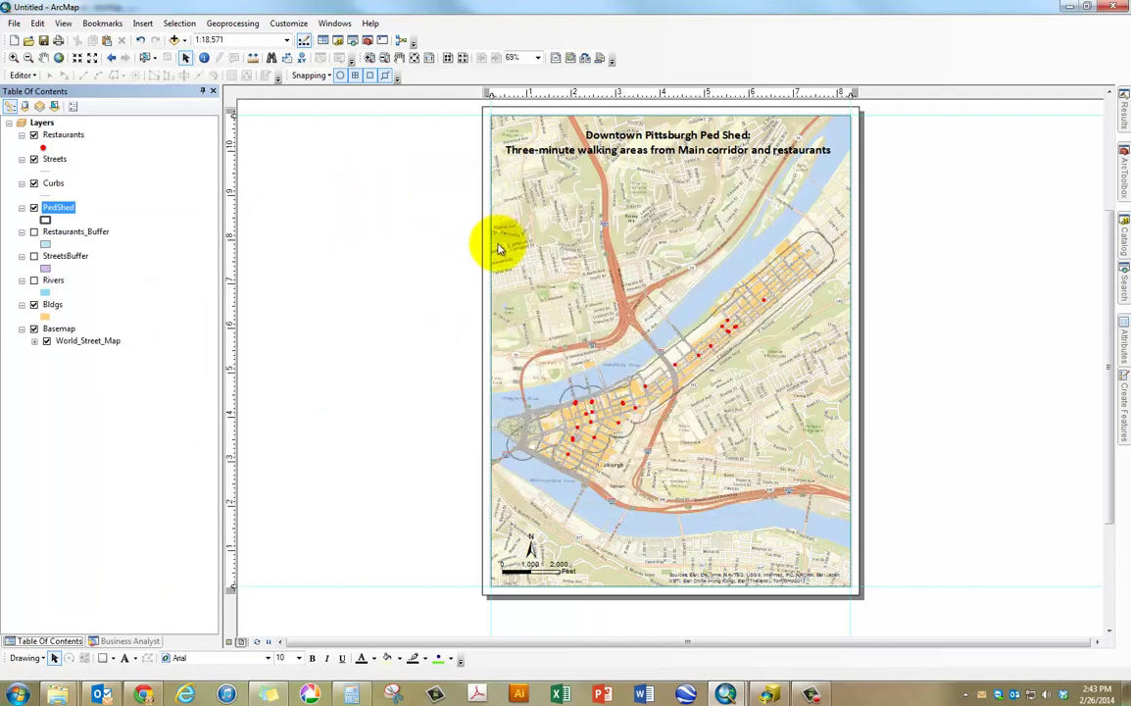
Step: Give the boundary a width-4 red outline and move PedShed to the top of the layers
{"action": "left_click", "coordinate": [45, 220]}
{"action": "left_click", "coordinate": [420, 376]}
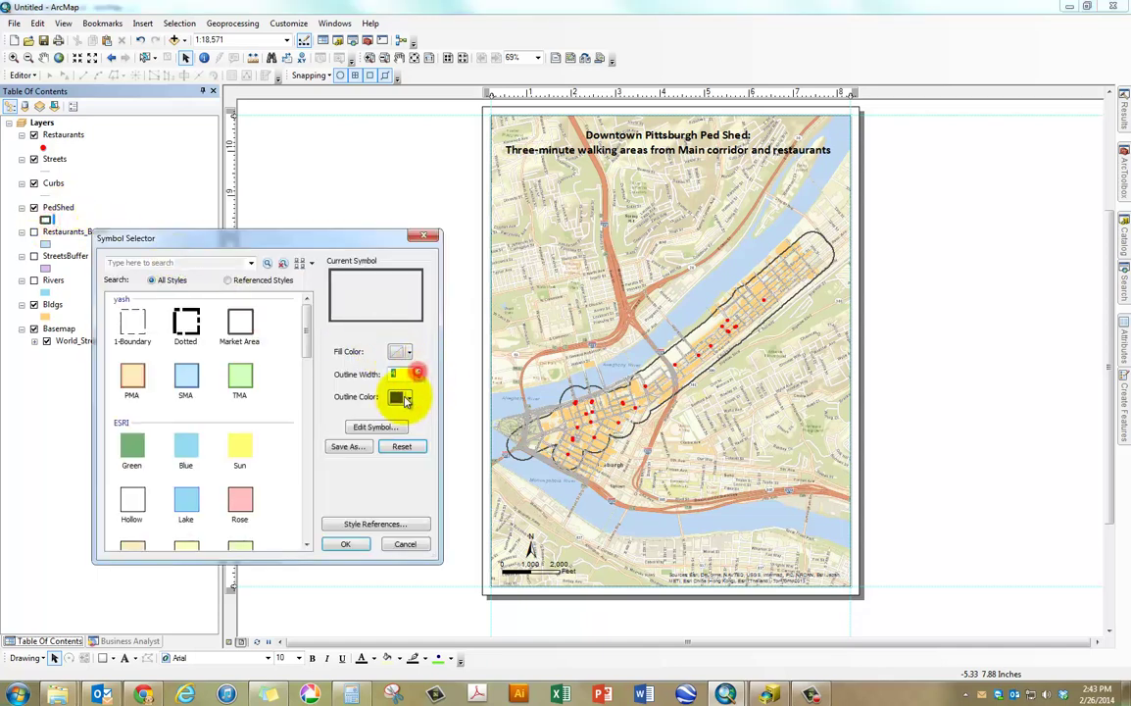
{"action": "left_click", "coordinate": [402, 397]}
{"action": "left_click", "coordinate": [410, 453]}
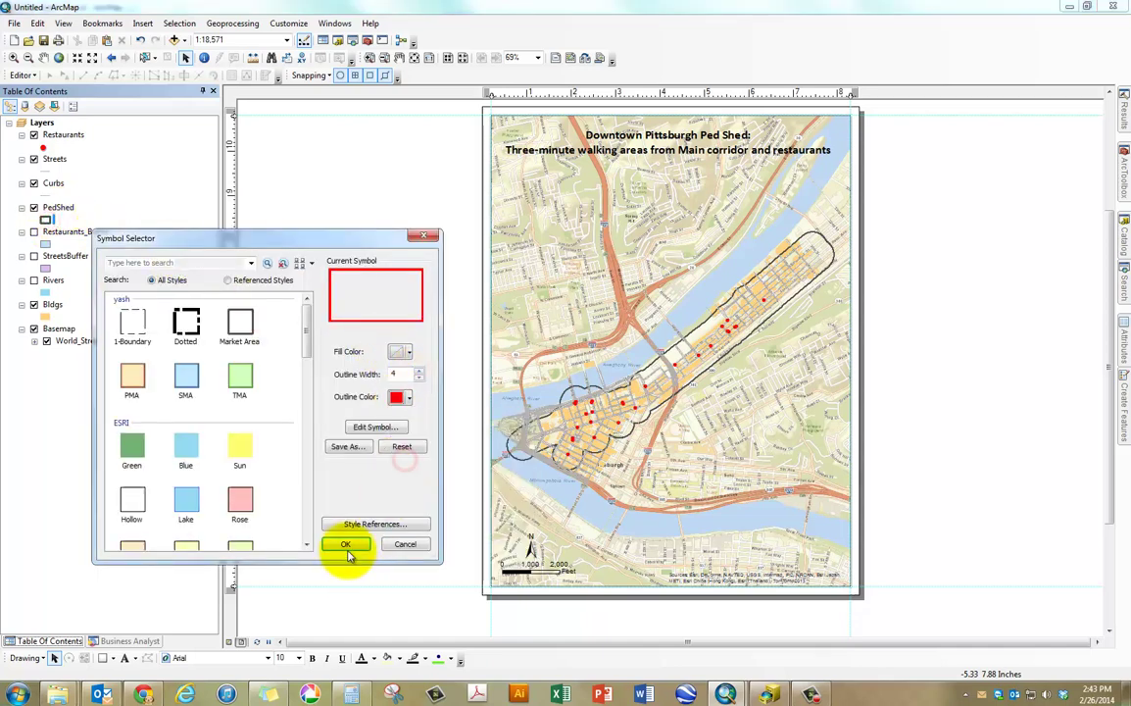
{"action": "left_click", "coordinate": [349, 543]}
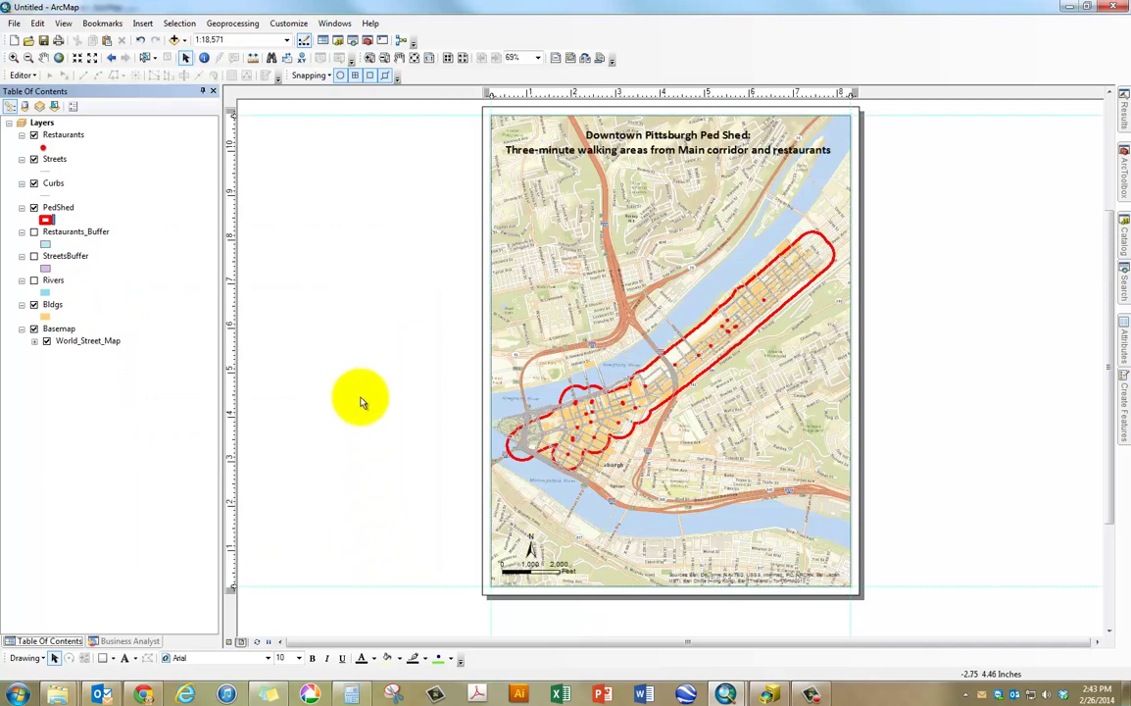
{"action": "left_click_drag", "start_coordinate": [61, 201], "coordinate": [72, 126]}
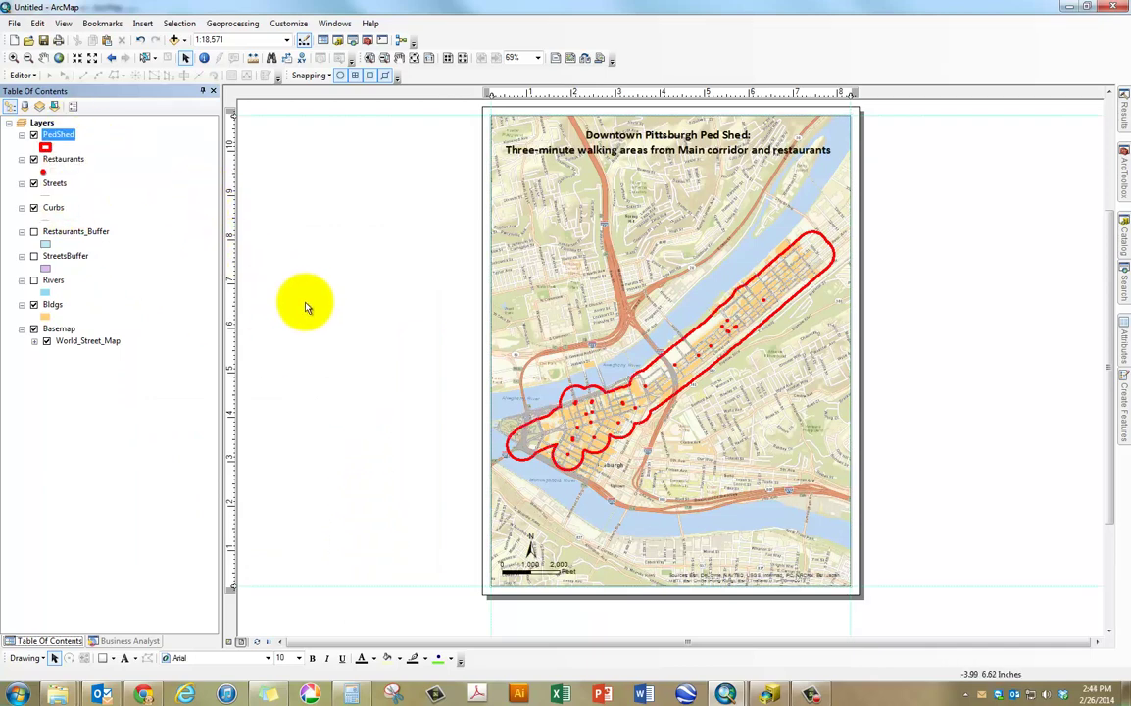
Step: Turn off the Streets and Curbs layers and clear the layout selection
{"action": "left_click", "coordinate": [33, 184]}
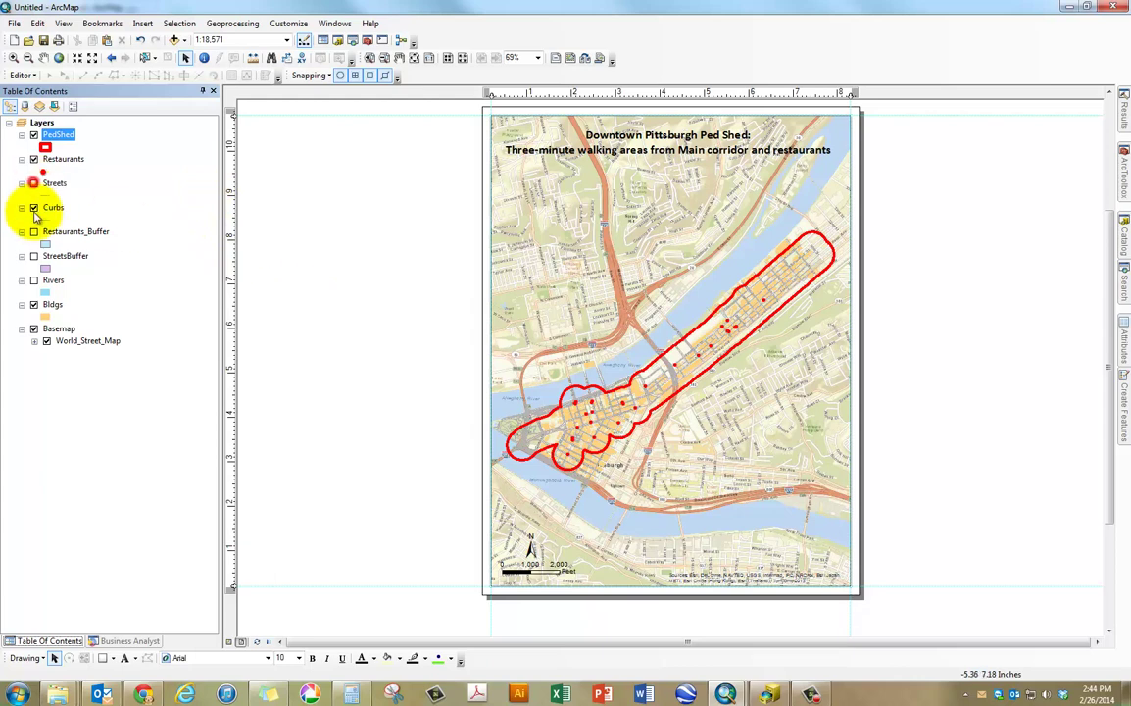
{"action": "left_click", "coordinate": [33, 208]}
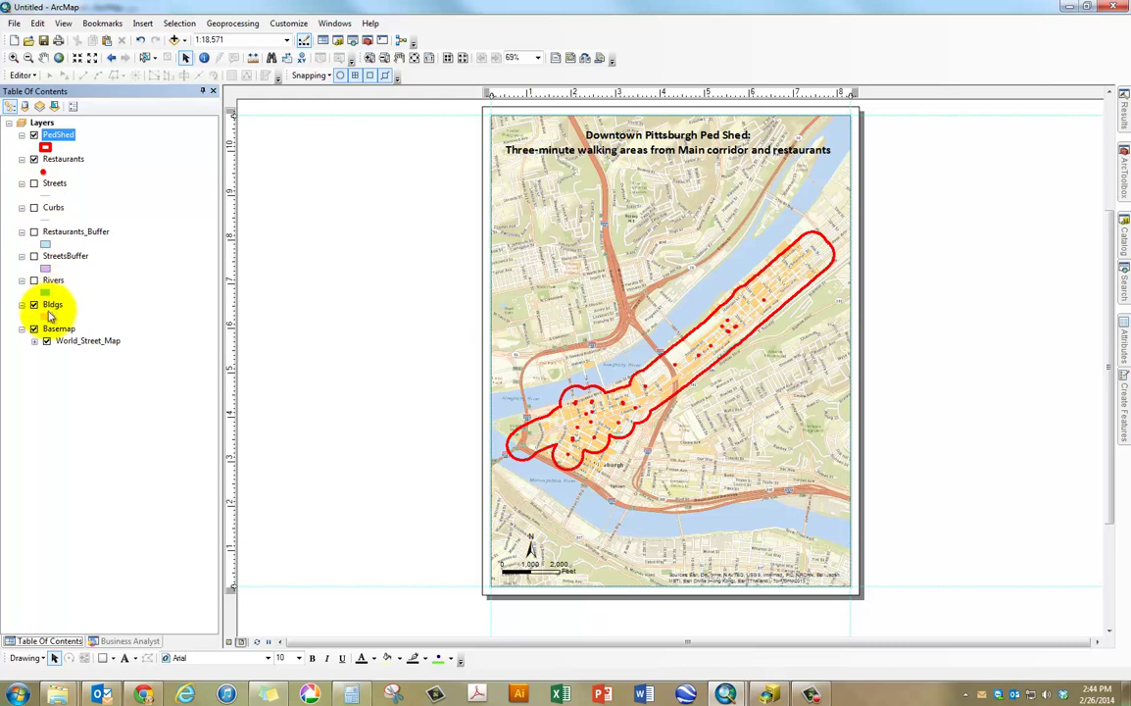
{"action": "left_click", "coordinate": [371, 342]}
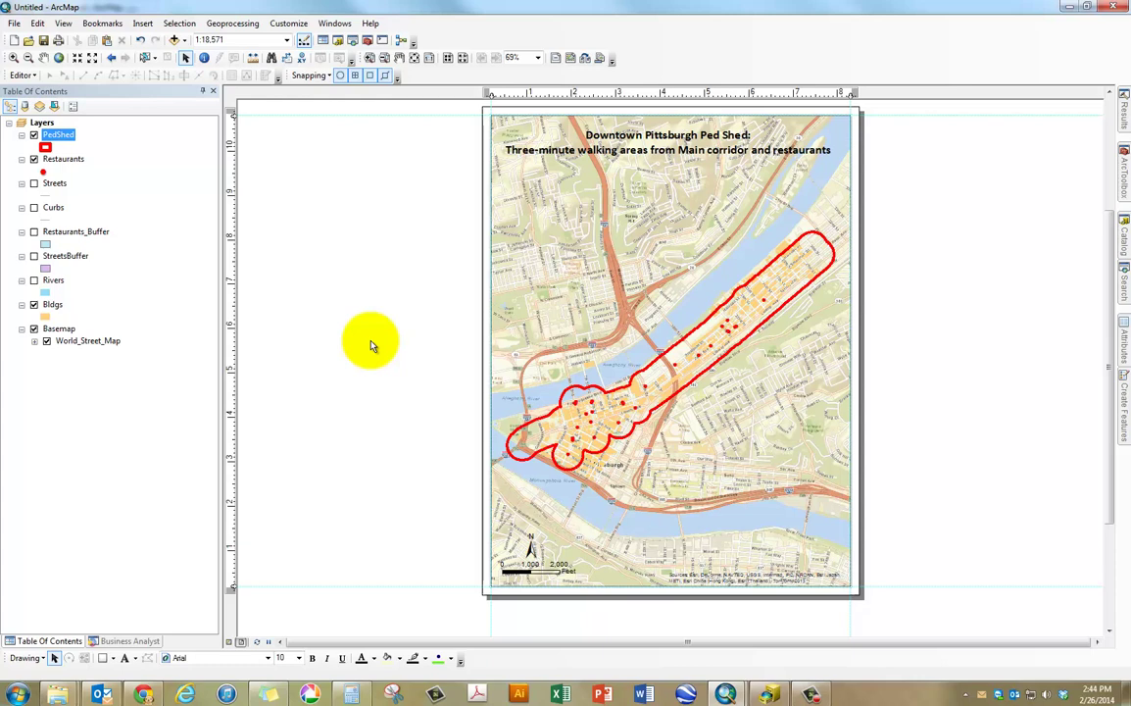
{"action": "left_click", "coordinate": [186, 59]}
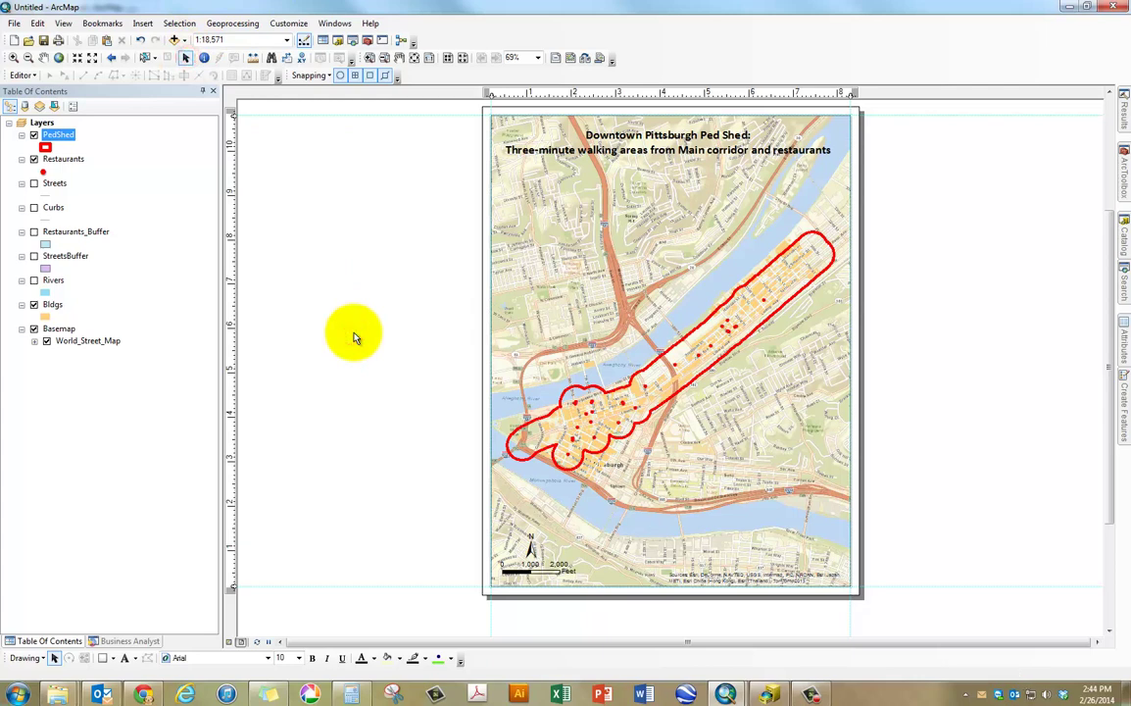